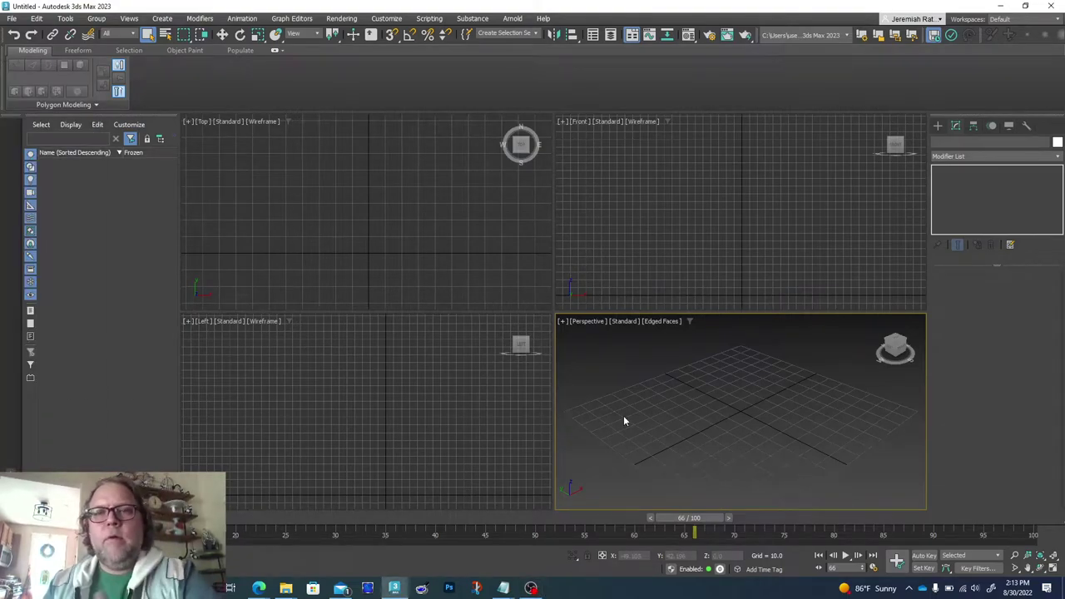
- Create a flat box in the Top viewport, about 180 wide, 59 long and 11 high
click(937, 125)
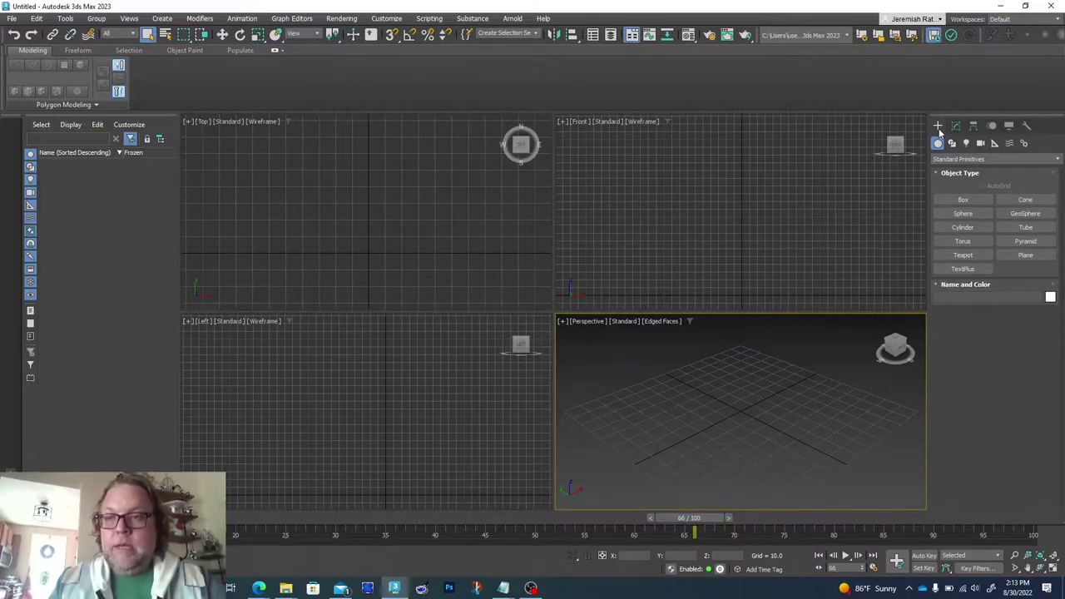
click(967, 201)
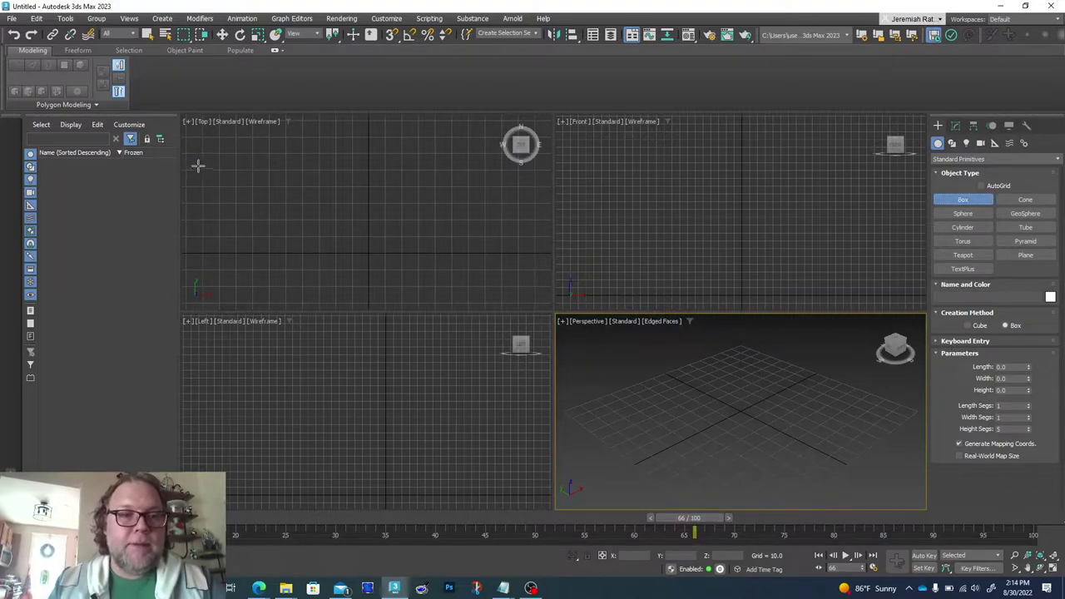
drag(200, 155, 500, 252)
click(500, 248)
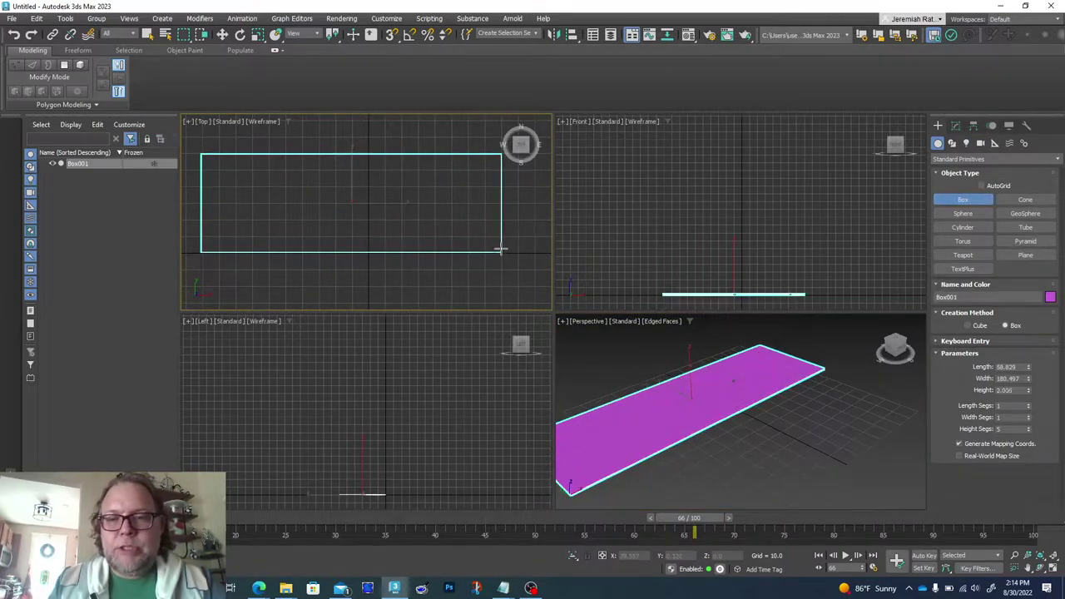
click(497, 232)
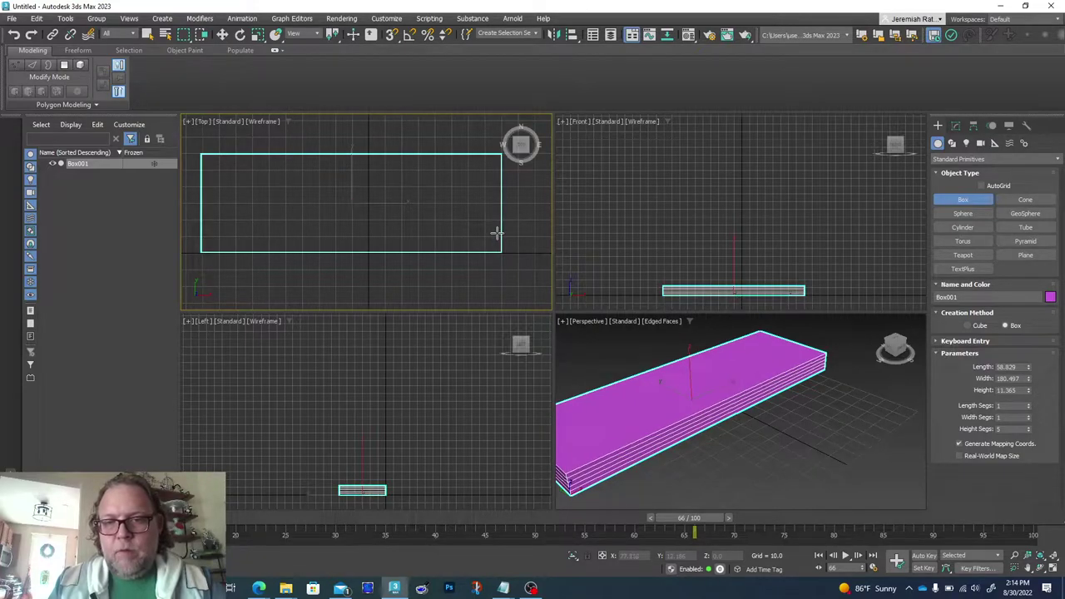
- Maximize the Perspective viewport, frame the whole box, and set its height segments to 1
right_click(864, 407)
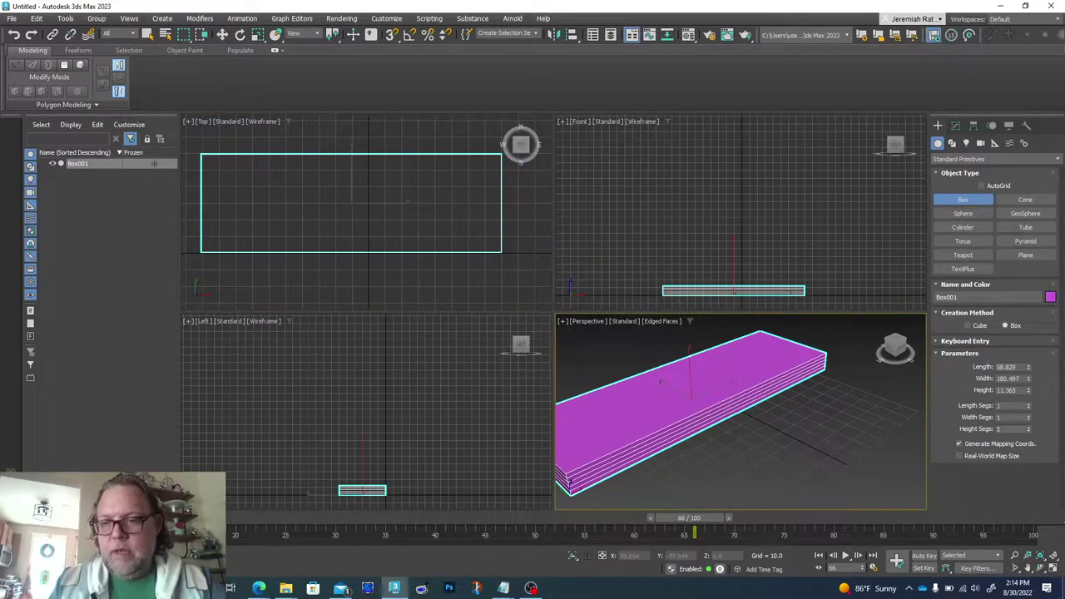
click(1053, 567)
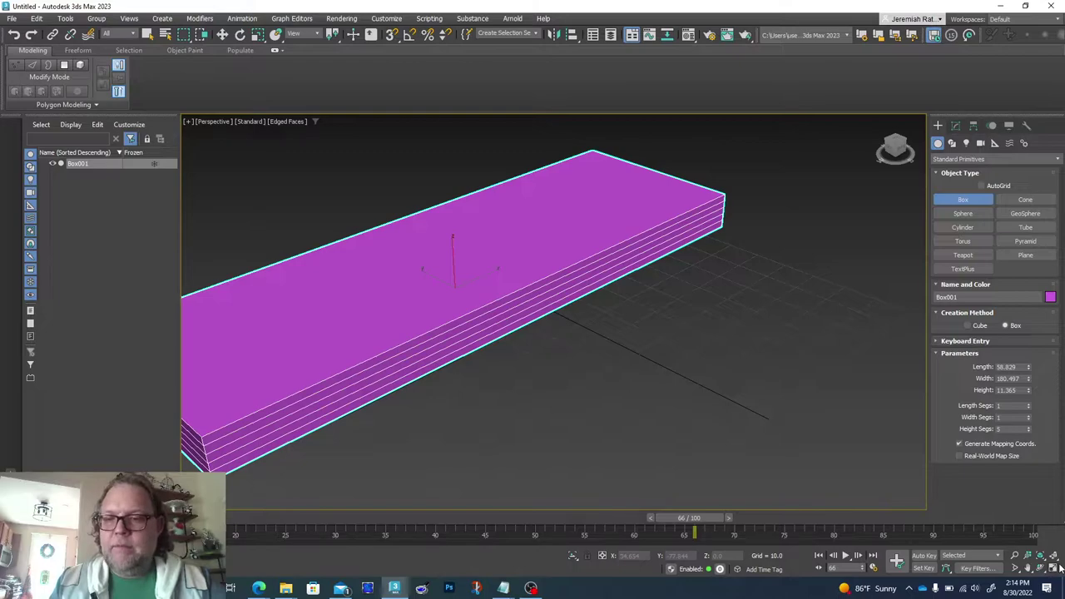
click(1053, 555)
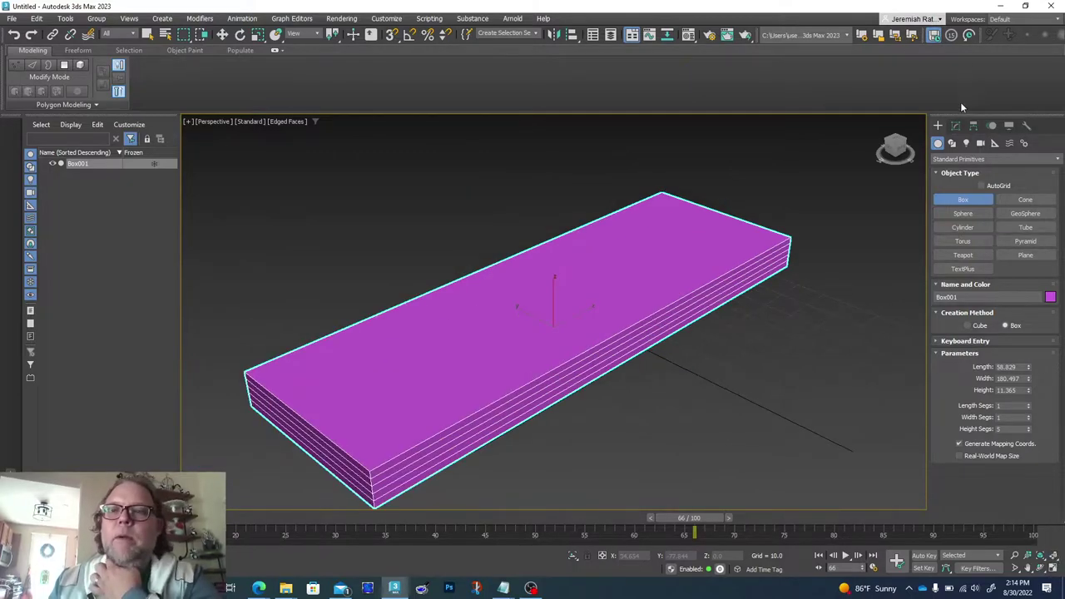
click(955, 125)
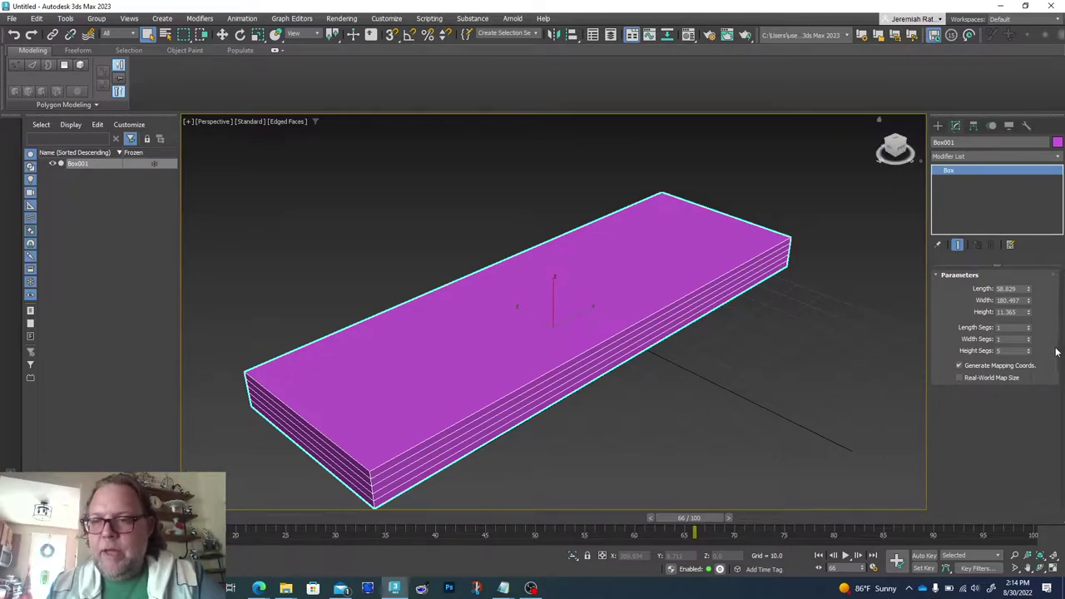
drag(1029, 351, 1032, 459)
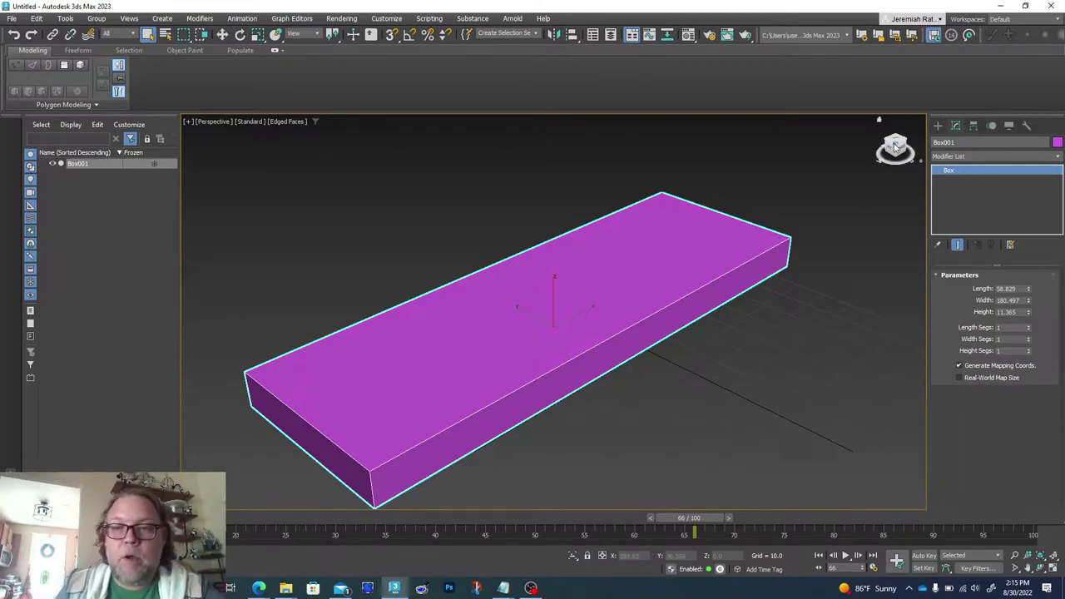
drag(895, 146, 897, 125)
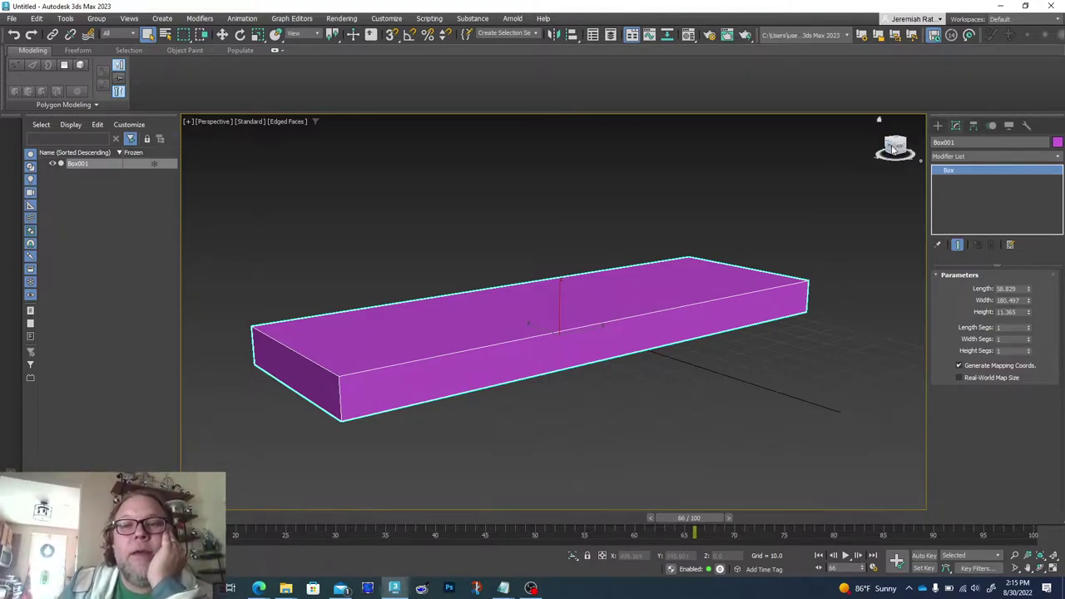
drag(893, 148, 894, 158)
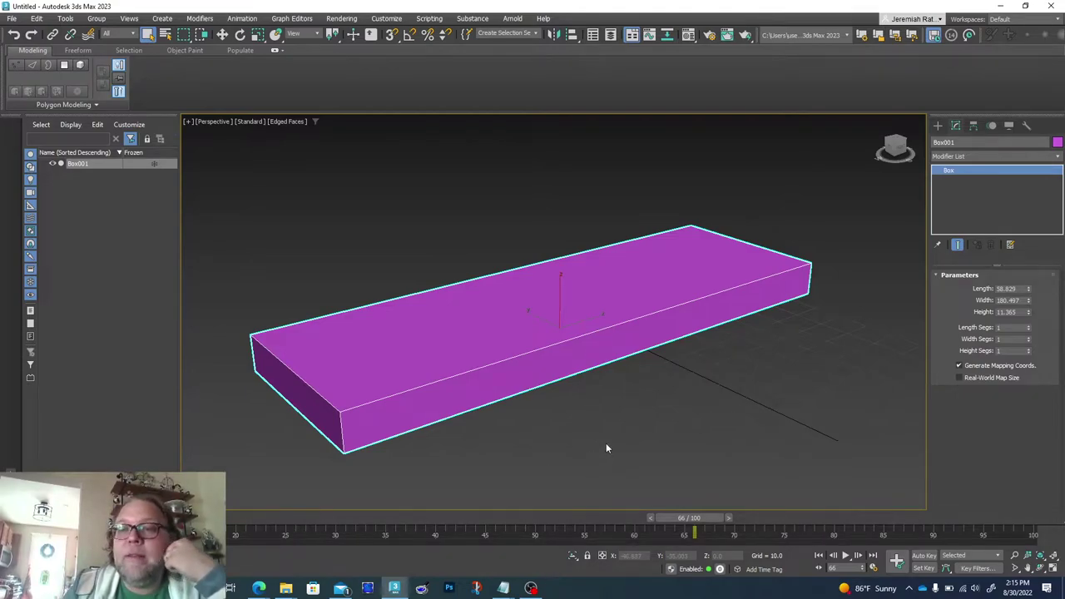
click(299, 123)
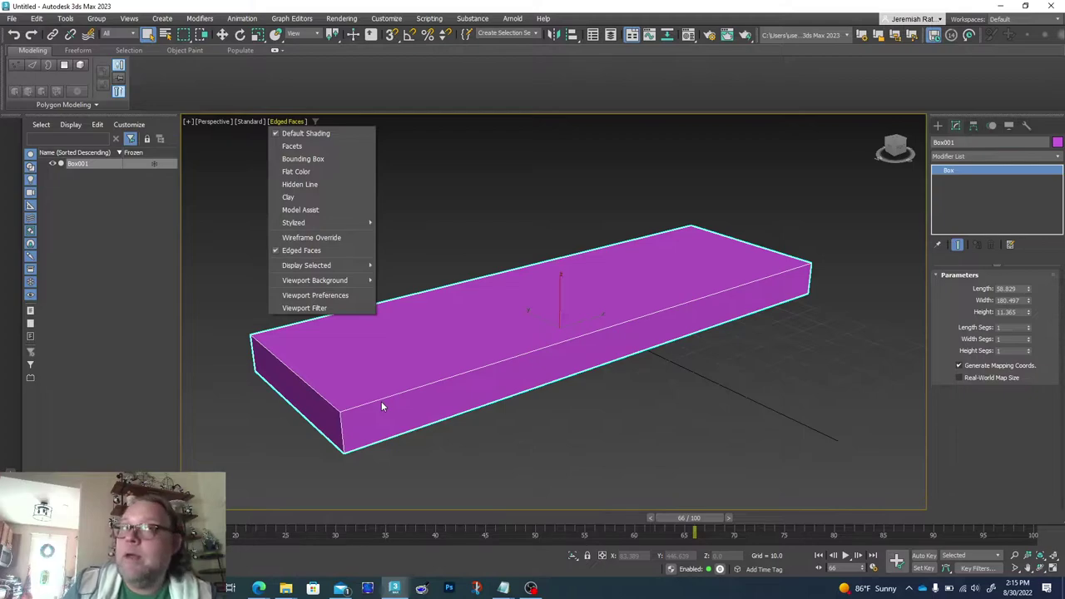
click(552, 200)
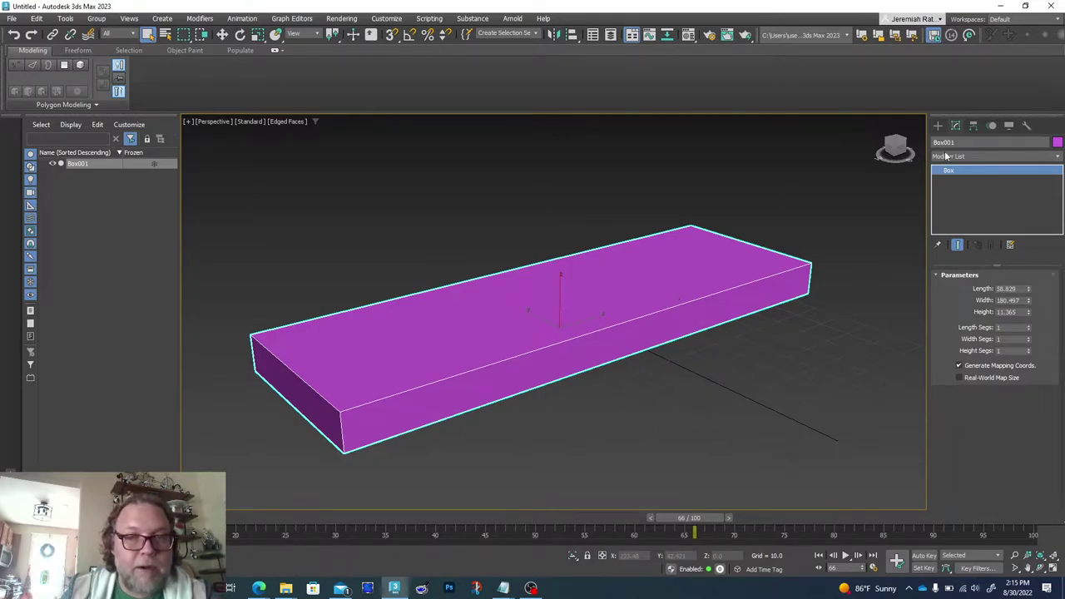
- Convert the box to an Editable Poly and switch to edge sub-object selection
right_click(575, 343)
mouse_move(657, 491)
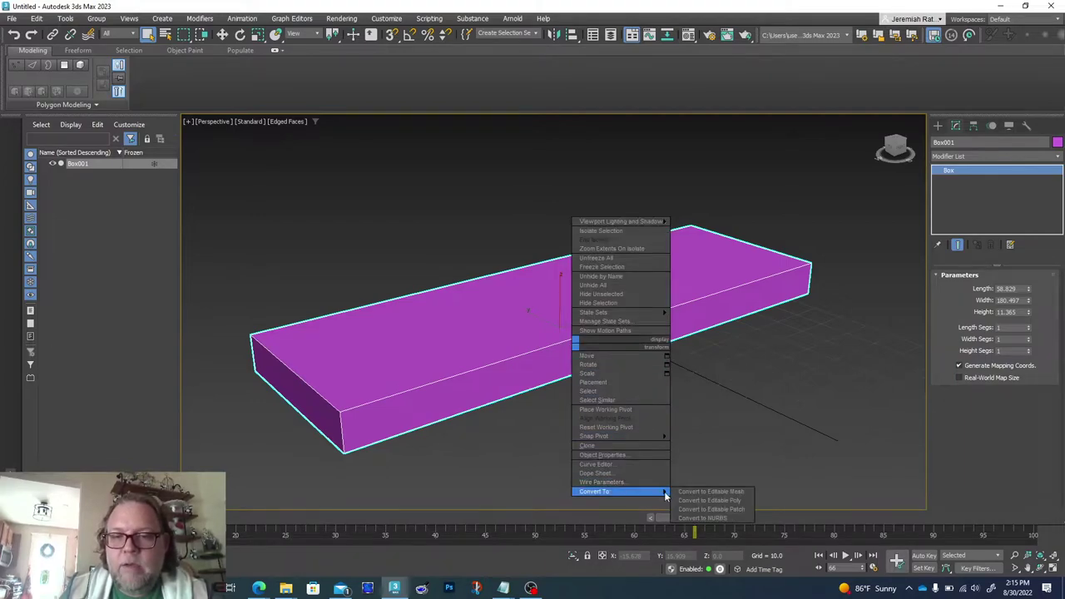
click(692, 499)
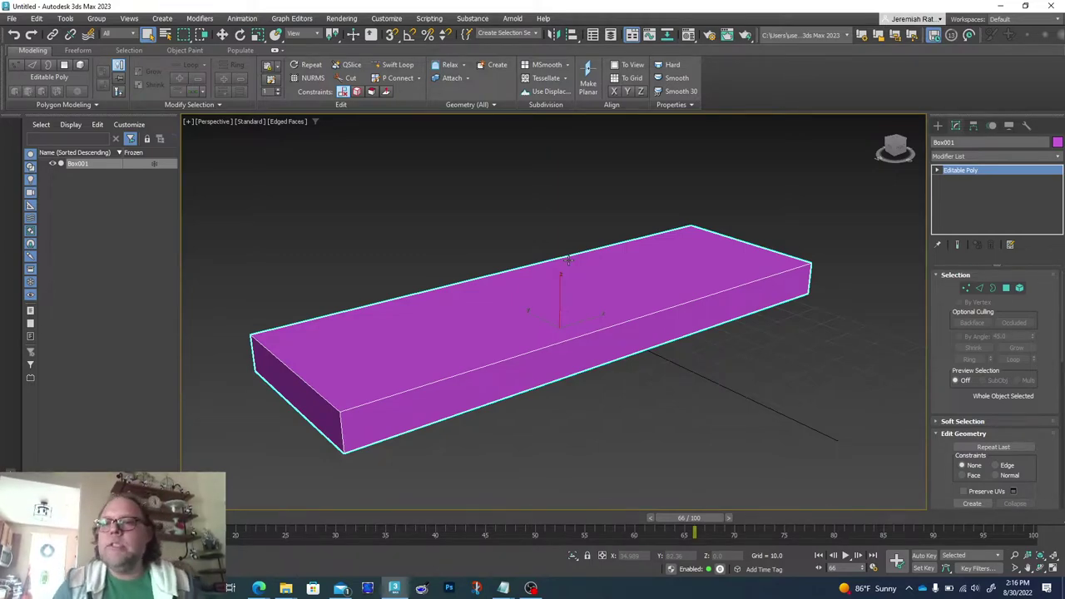
click(982, 287)
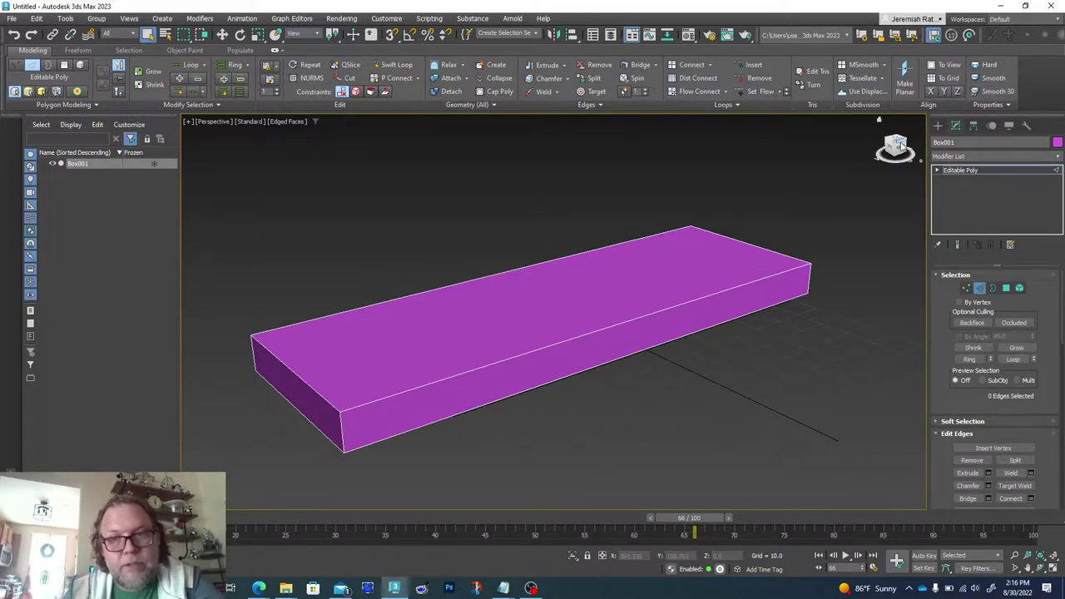
- Select the box's four long edges together with a selection region and clear the selection
drag(901, 145, 875, 152)
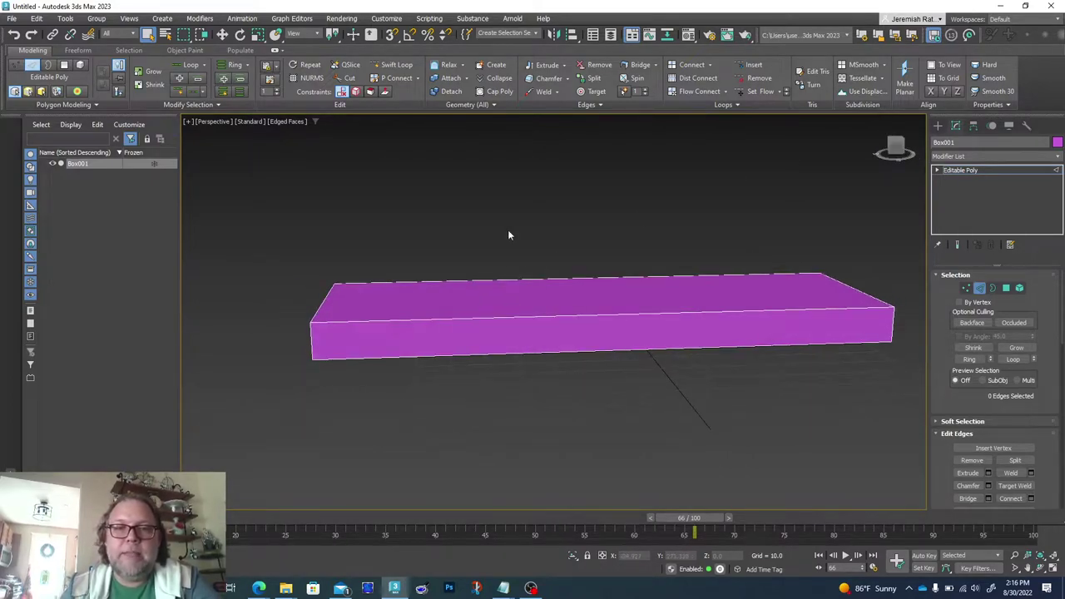
drag(508, 229, 633, 537)
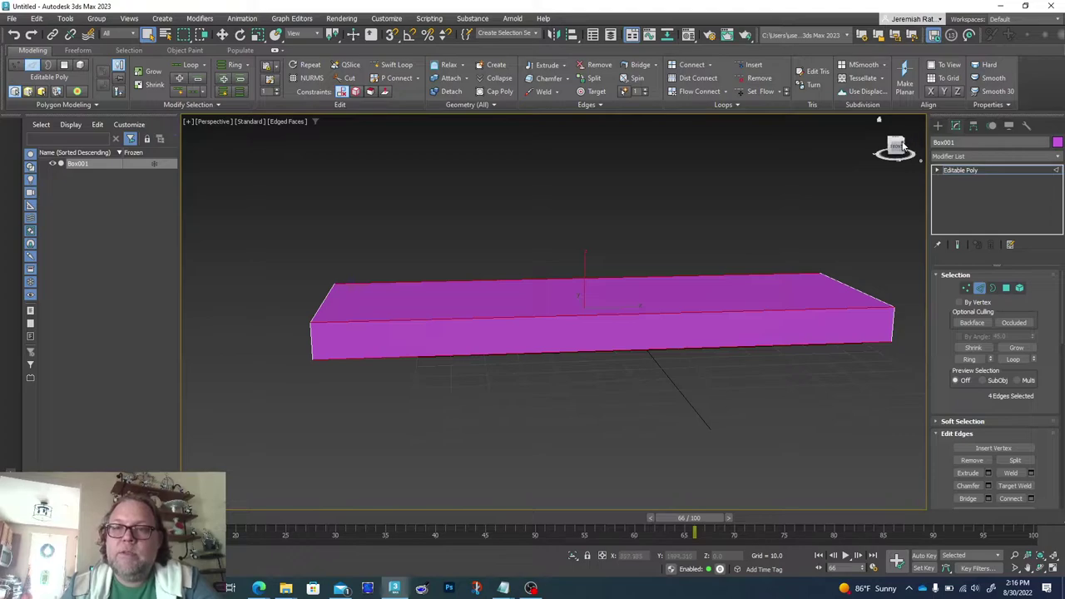
drag(897, 145, 900, 148)
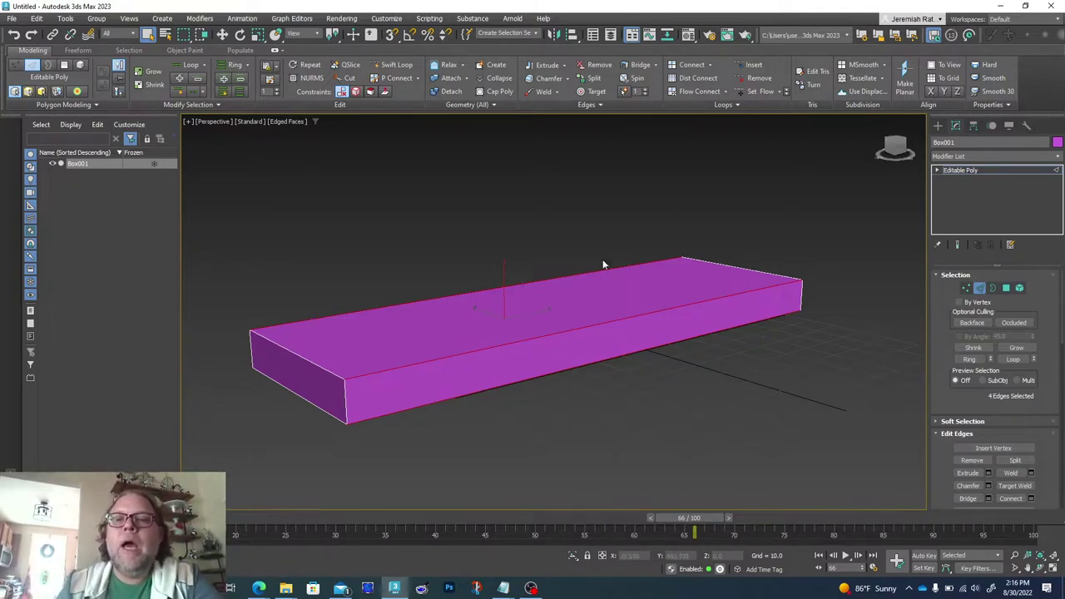
click(513, 239)
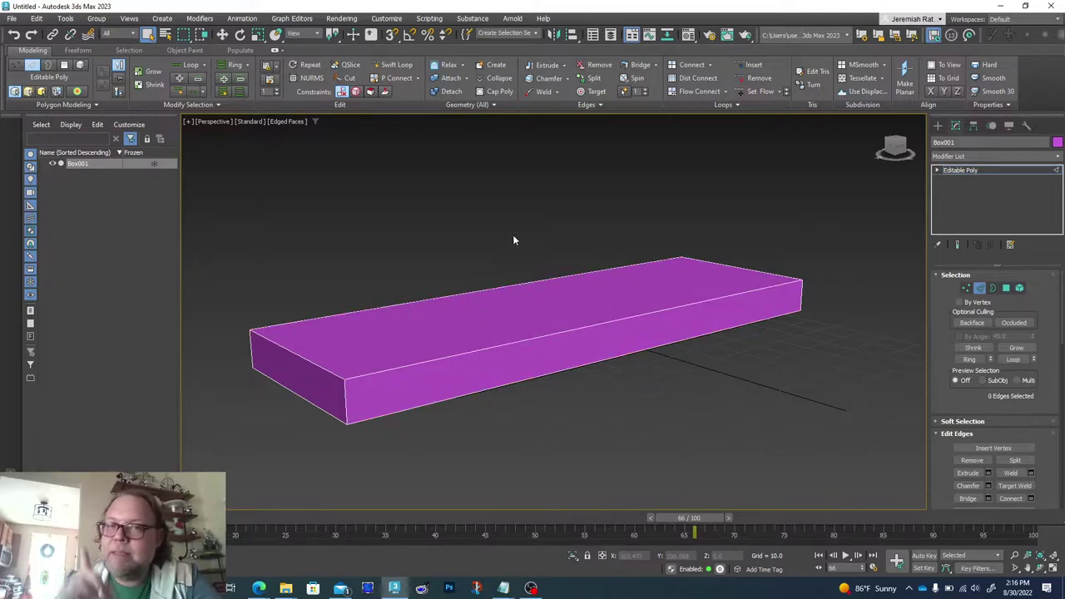
- Expand a selection of the top face's front long edge to its ring, clear it, and reselect only that edge
click(530, 339)
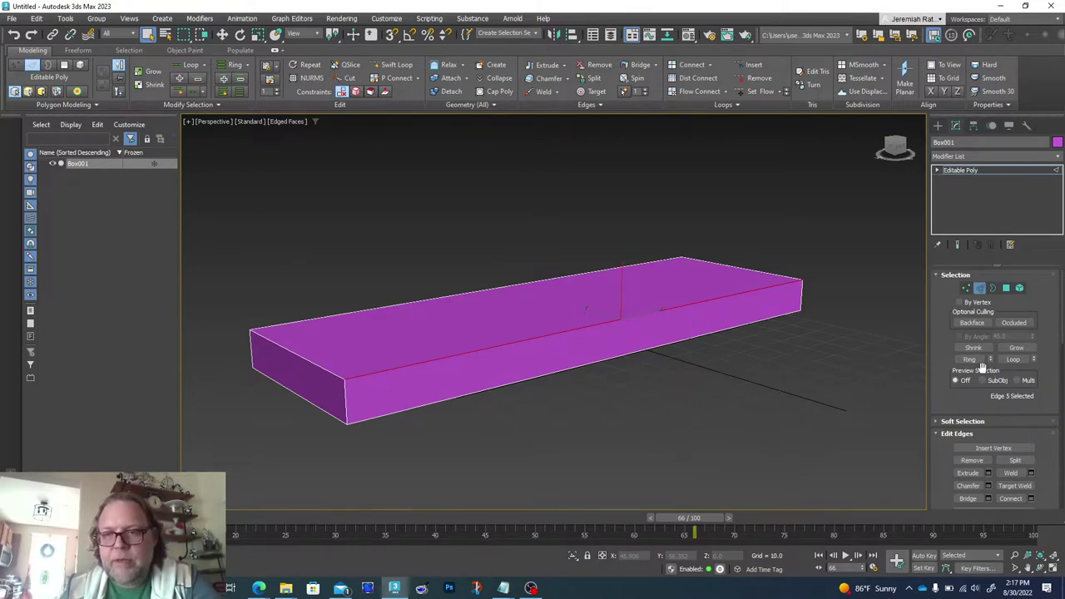
click(972, 360)
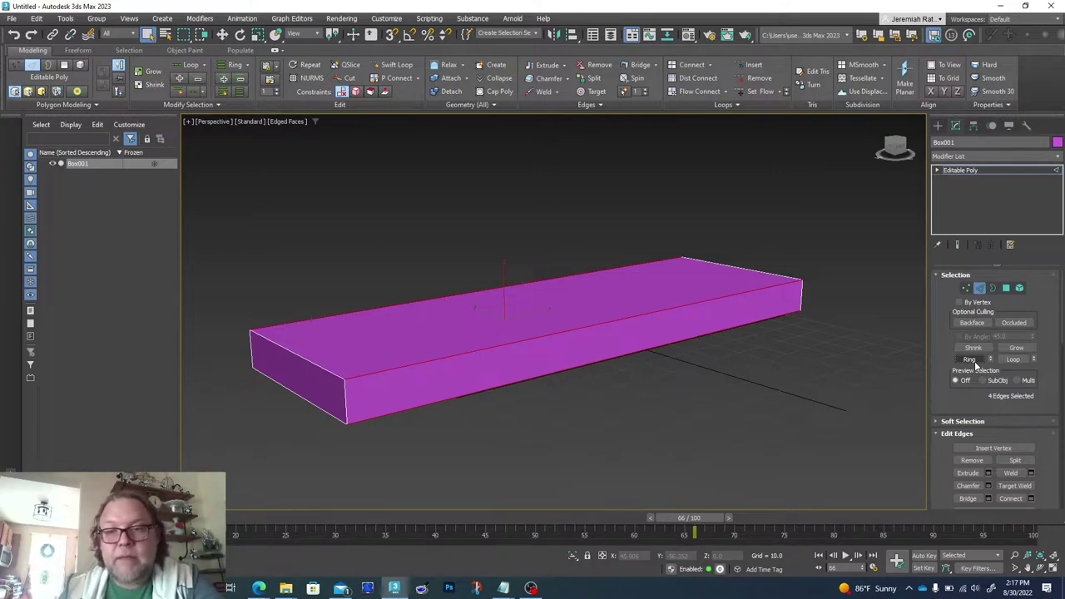
click(594, 344)
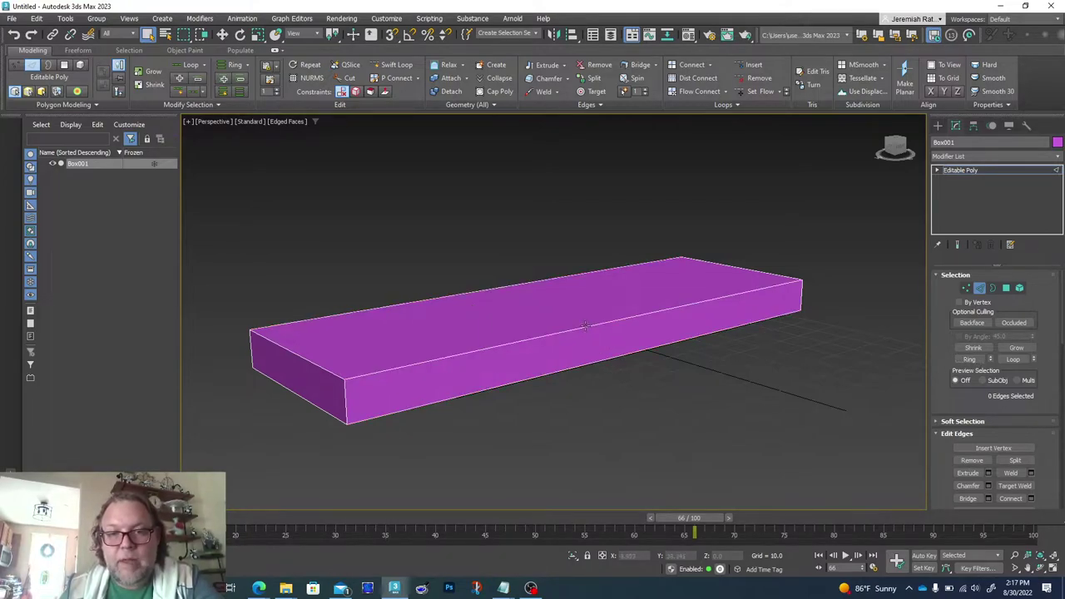
click(585, 326)
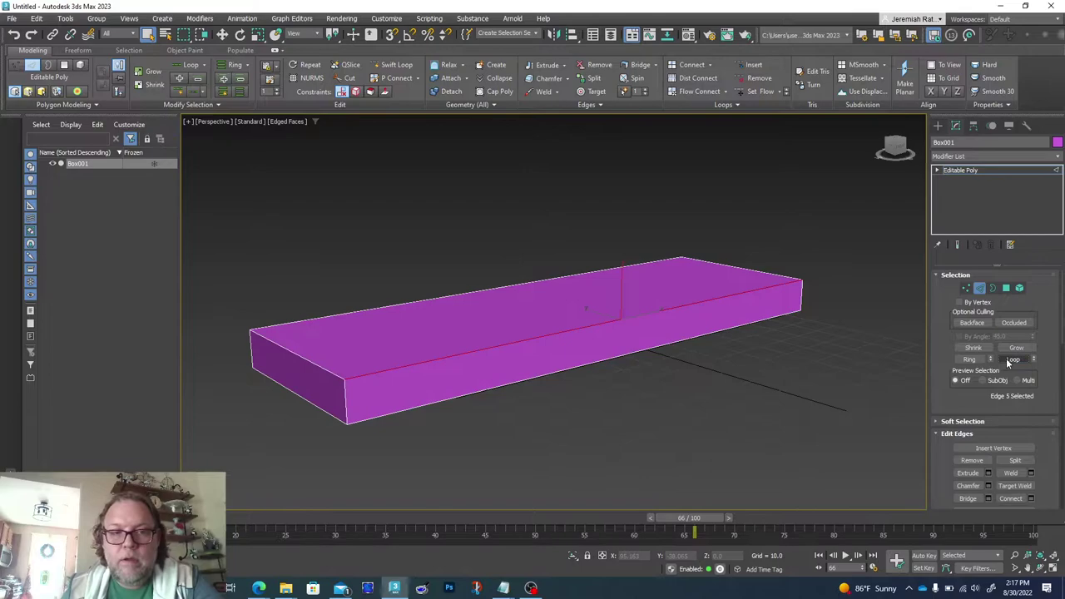
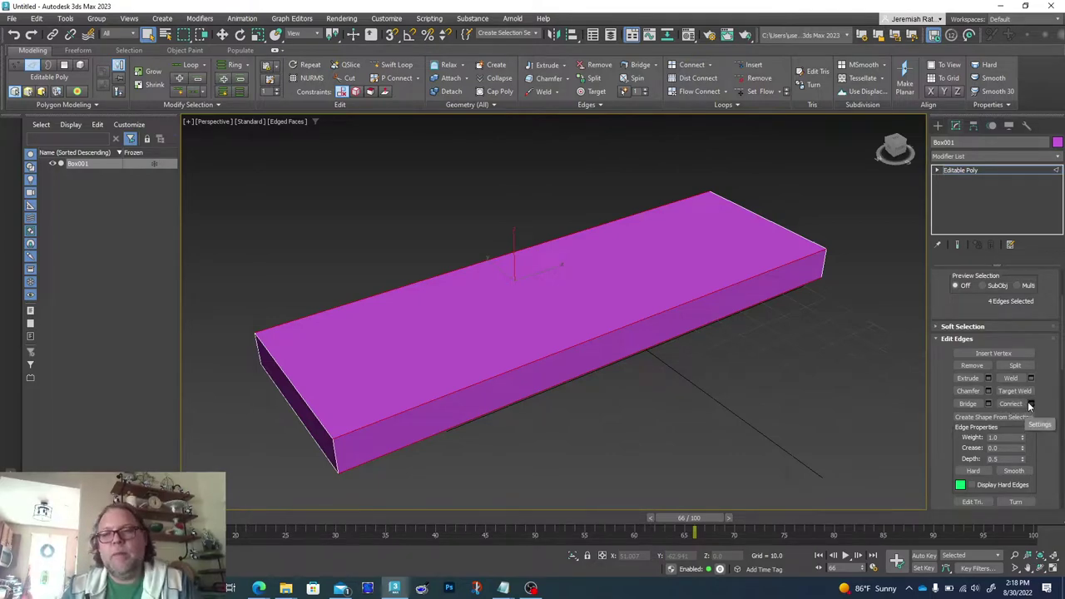
- Try to connect the four long edges with 1 segment, using pinch 0 and slide 0
click(1030, 404)
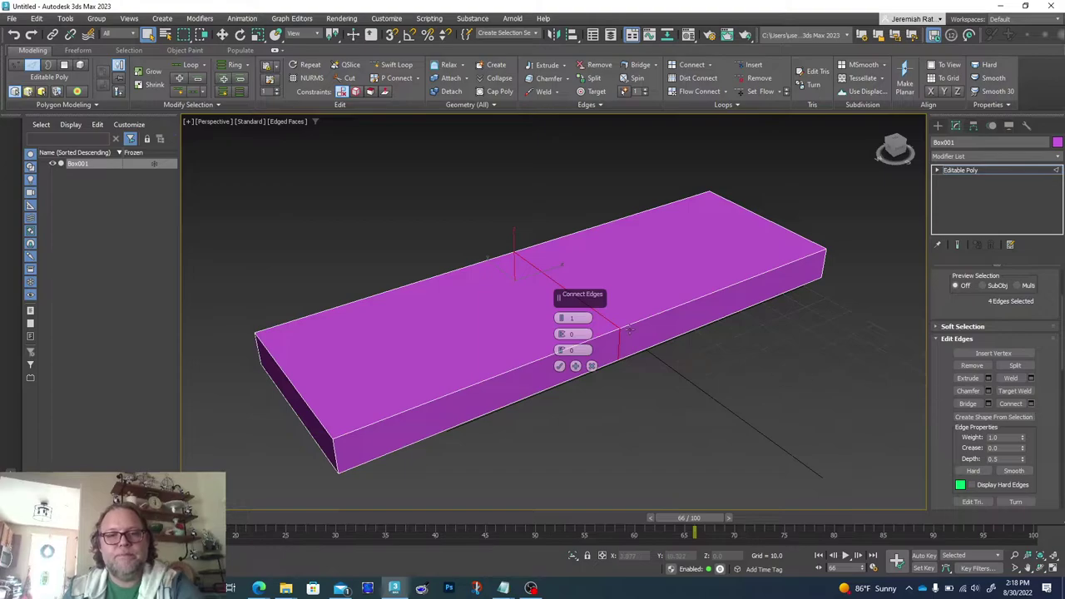
drag(560, 296, 693, 321)
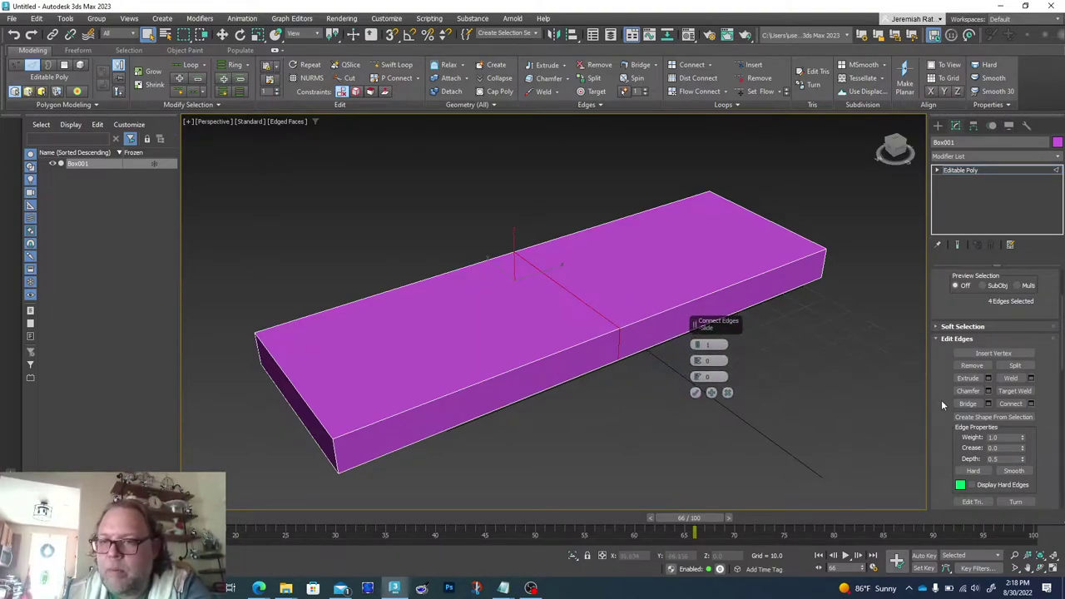
click(825, 355)
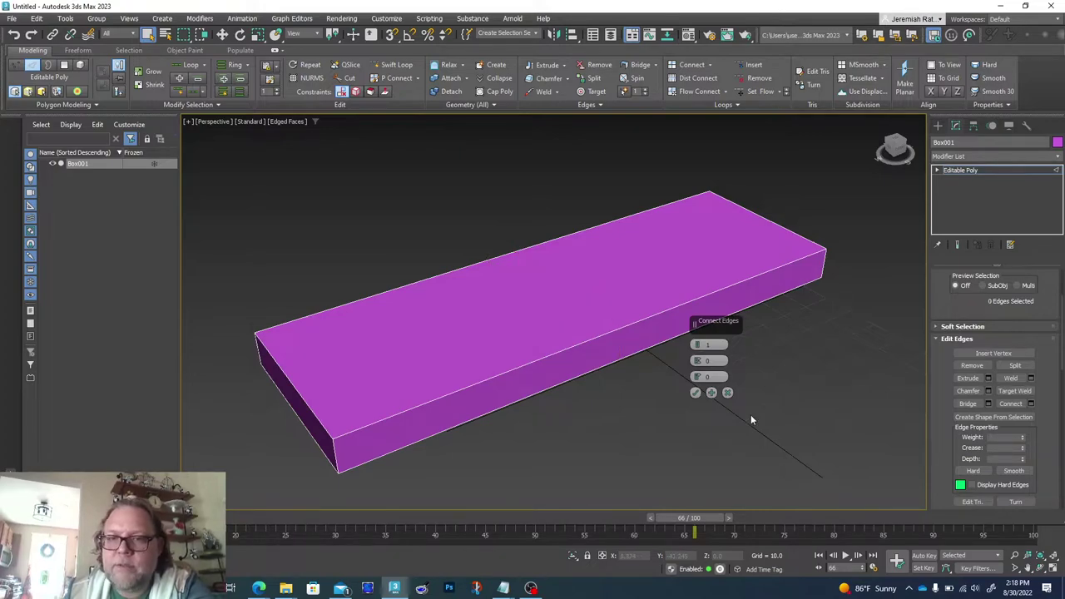
click(727, 392)
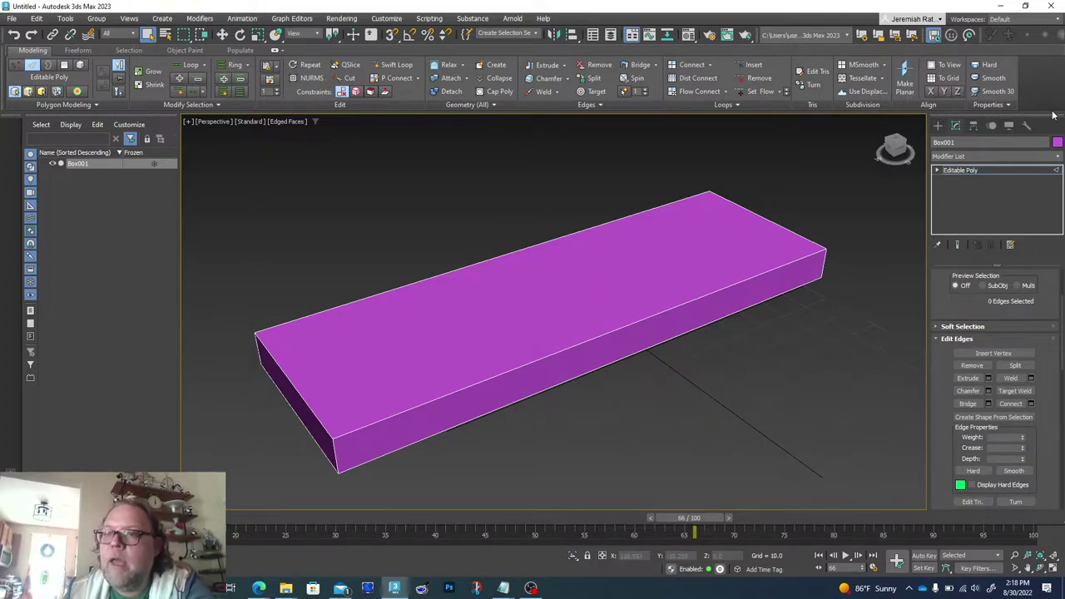
- Change the box's object color to yellow-green from the basic 3ds Max palette
click(1058, 143)
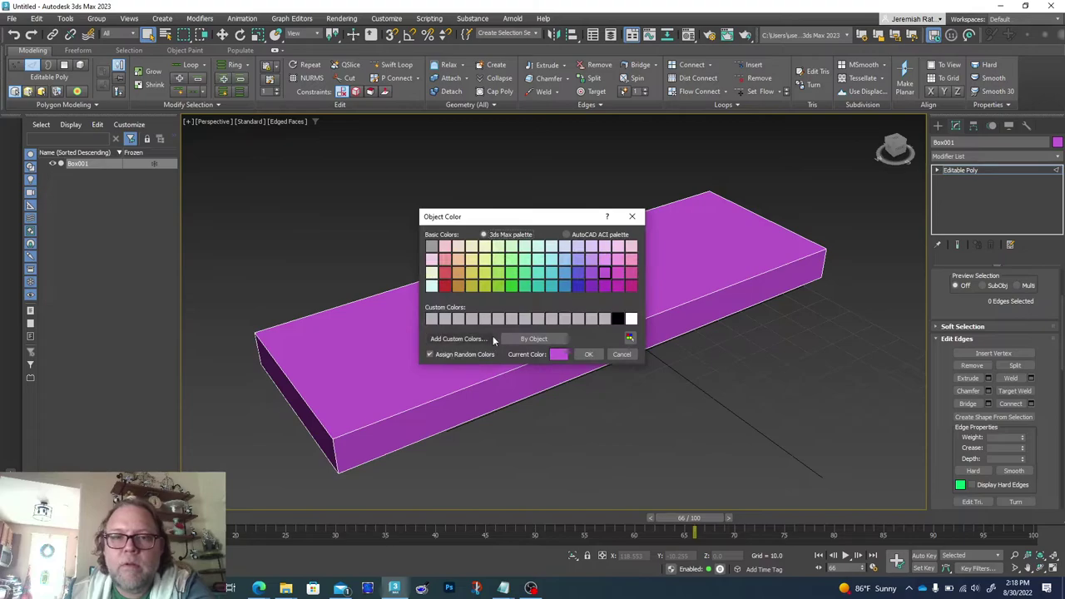
click(487, 287)
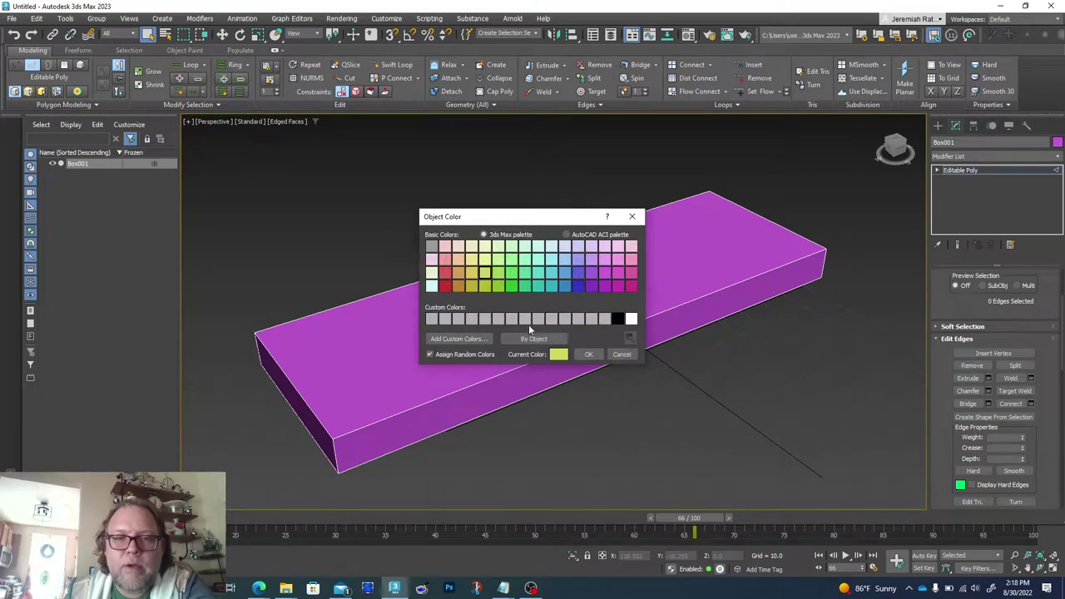
click(586, 352)
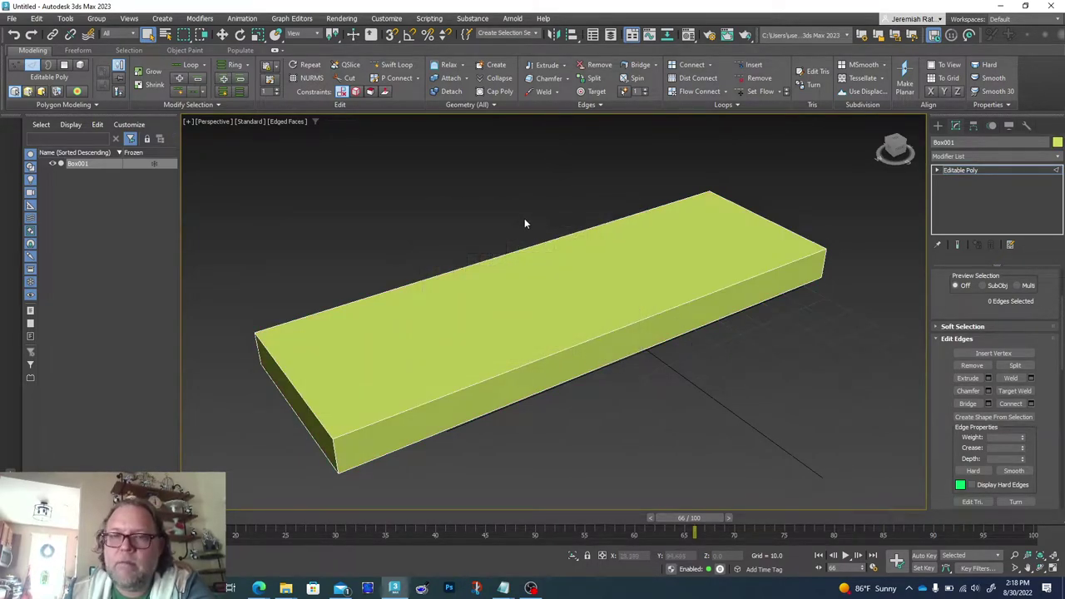
- Change the box's object color to light cyan-blue from the basic 3ds Max palette
click(1056, 143)
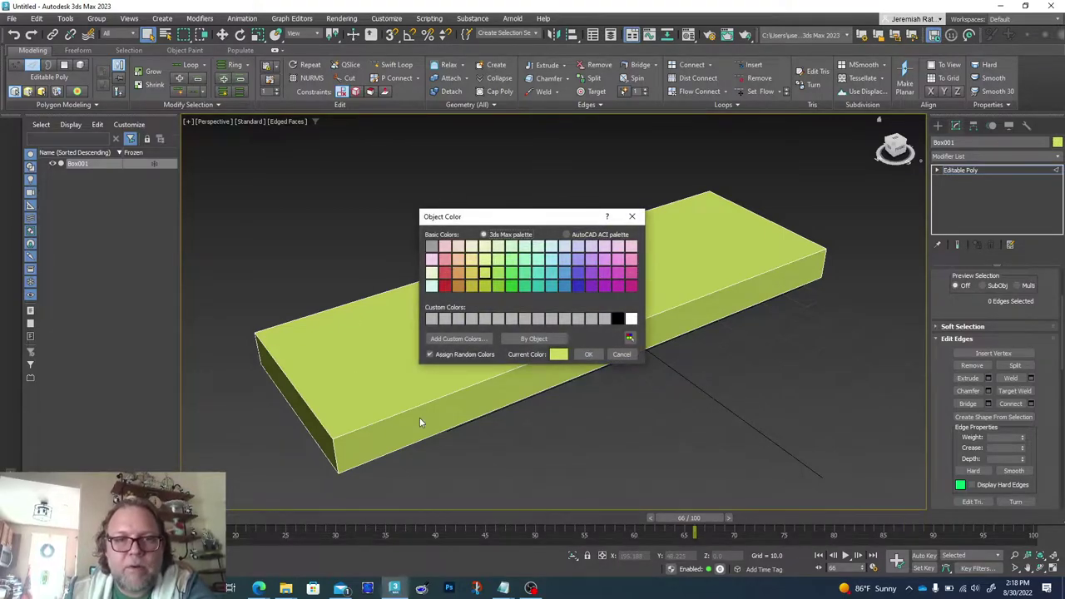
click(552, 259)
click(591, 355)
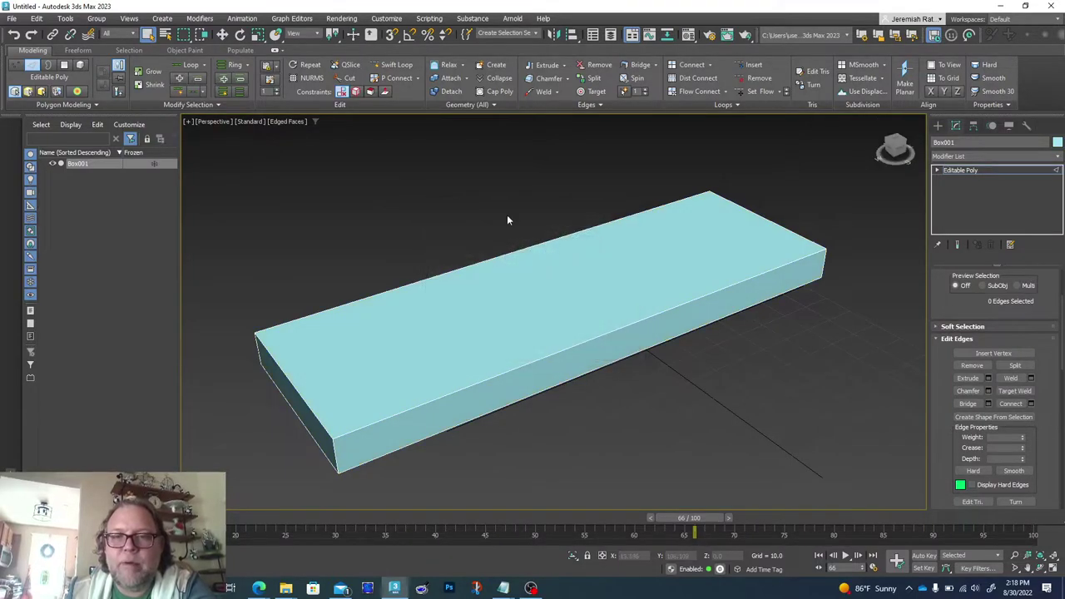
- Connect the box's four long edges with 2 segments, pinch 76 and slide 0, then clear the edge selection
drag(623, 431, 639, 436)
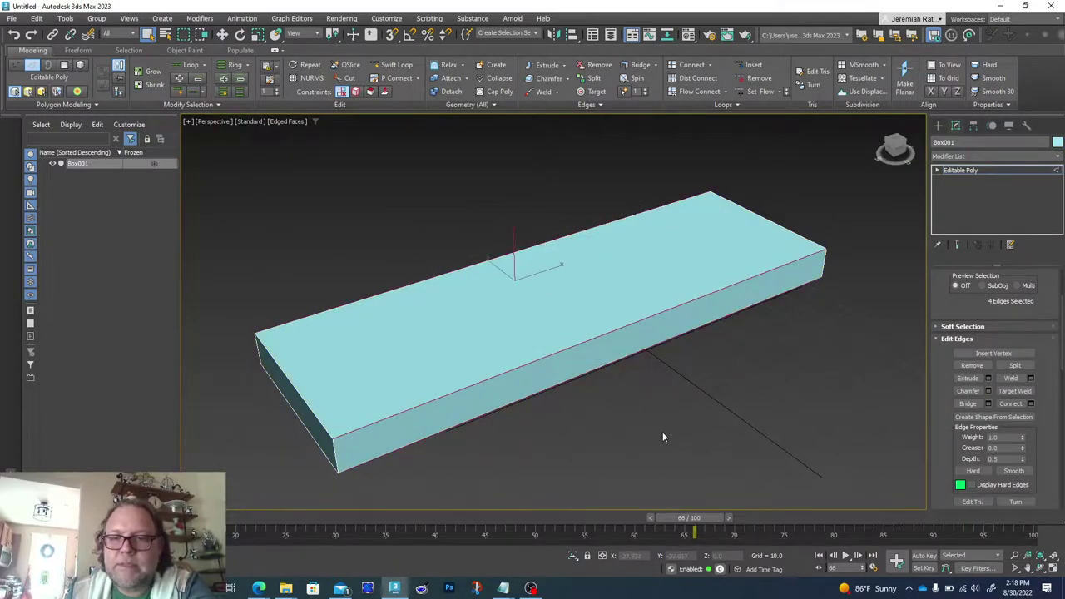
click(1031, 403)
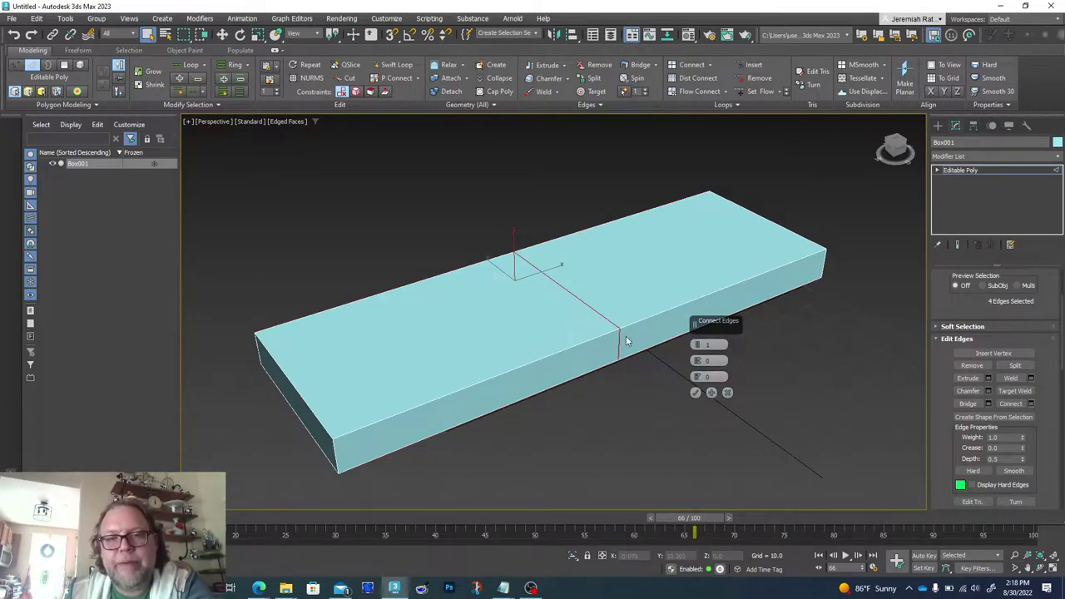
click(697, 344)
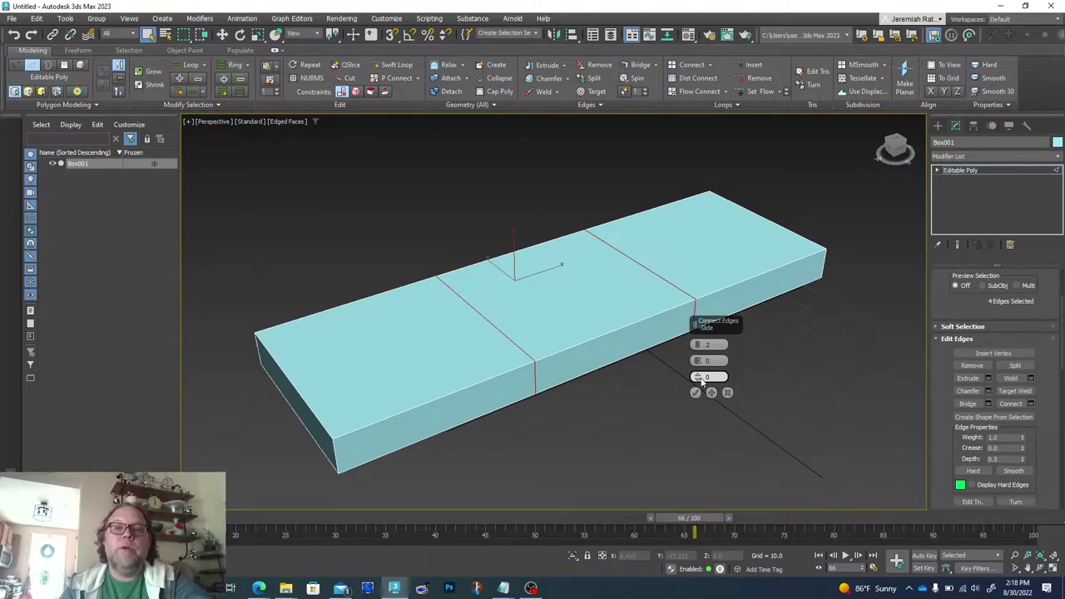
drag(700, 360, 697, 188)
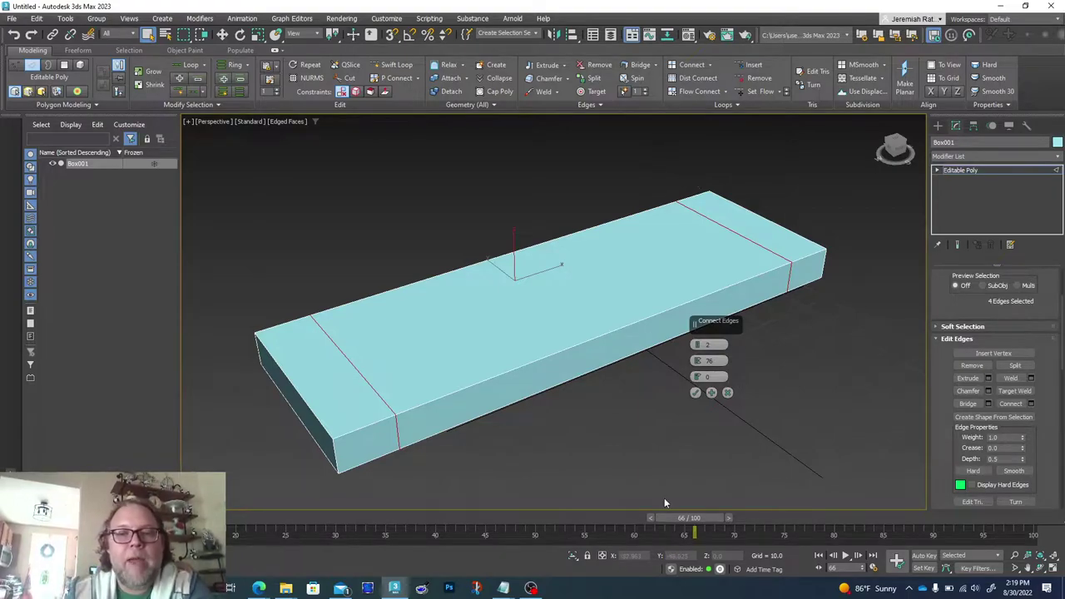
click(694, 394)
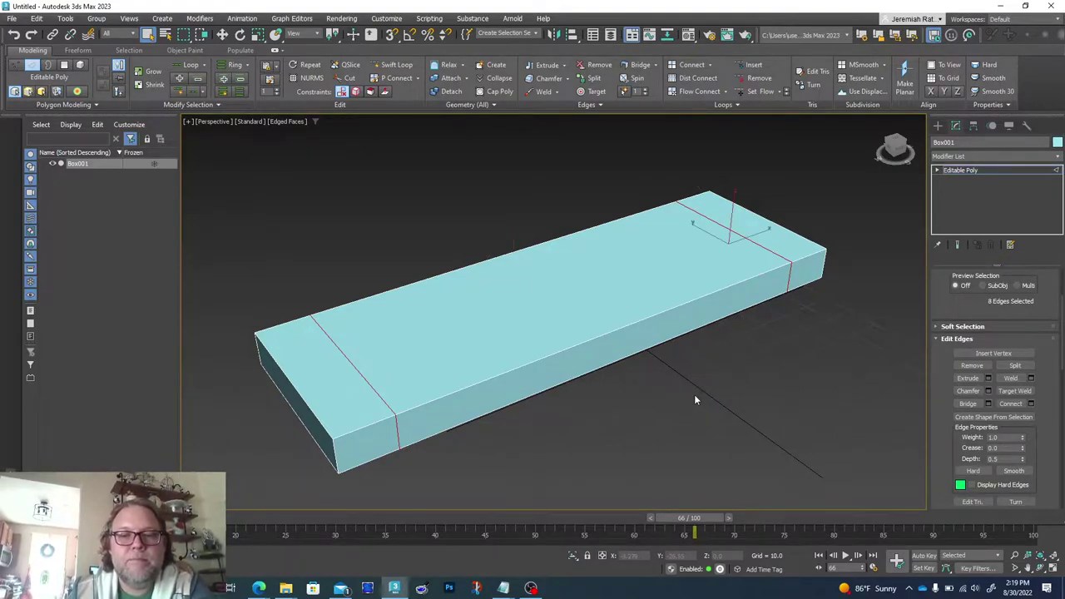
click(695, 395)
- Select the top face's short edge at the near end and expand the selection to its ring
mouse_move(896, 147)
mouse_down()
mouse_move(890, 113)
mouse_move(913, 143)
mouse_move(883, 142)
mouse_up()
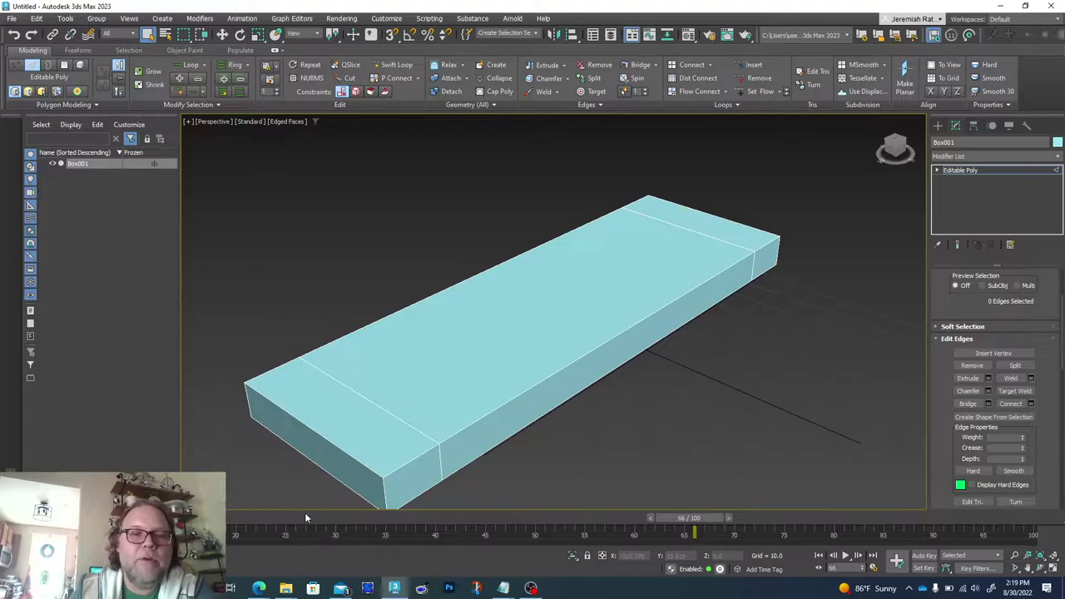
click(306, 424)
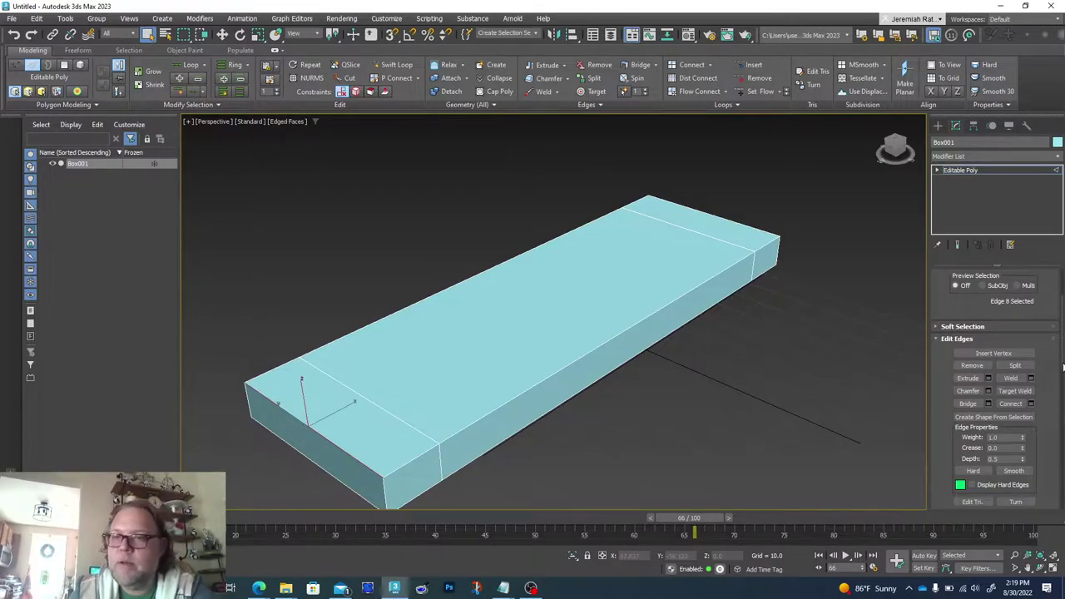
scroll(946, 301, up, 3)
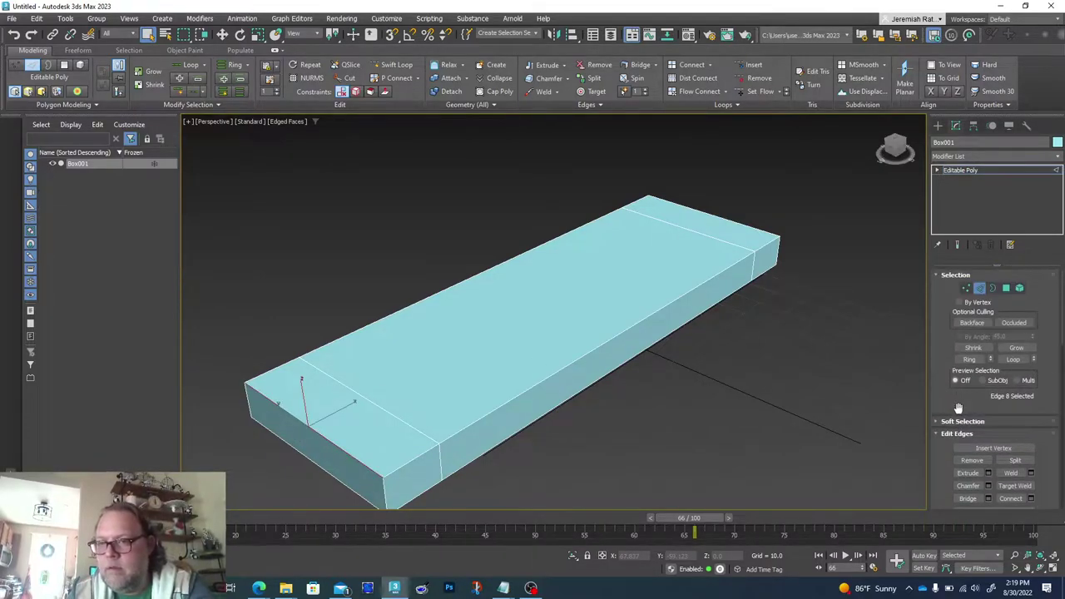
click(969, 360)
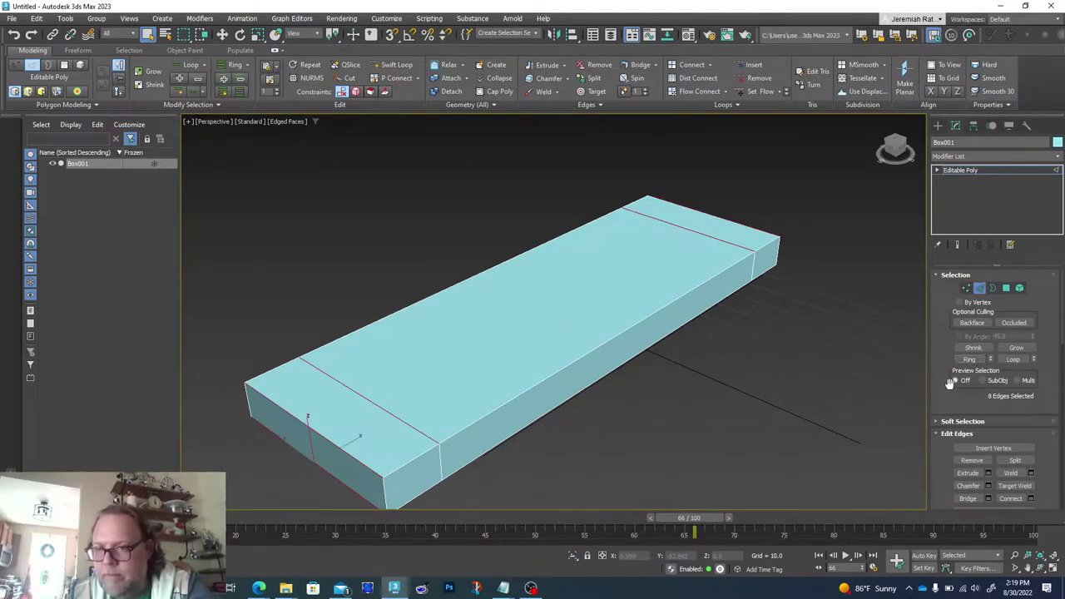
scroll(942, 399, down, 4)
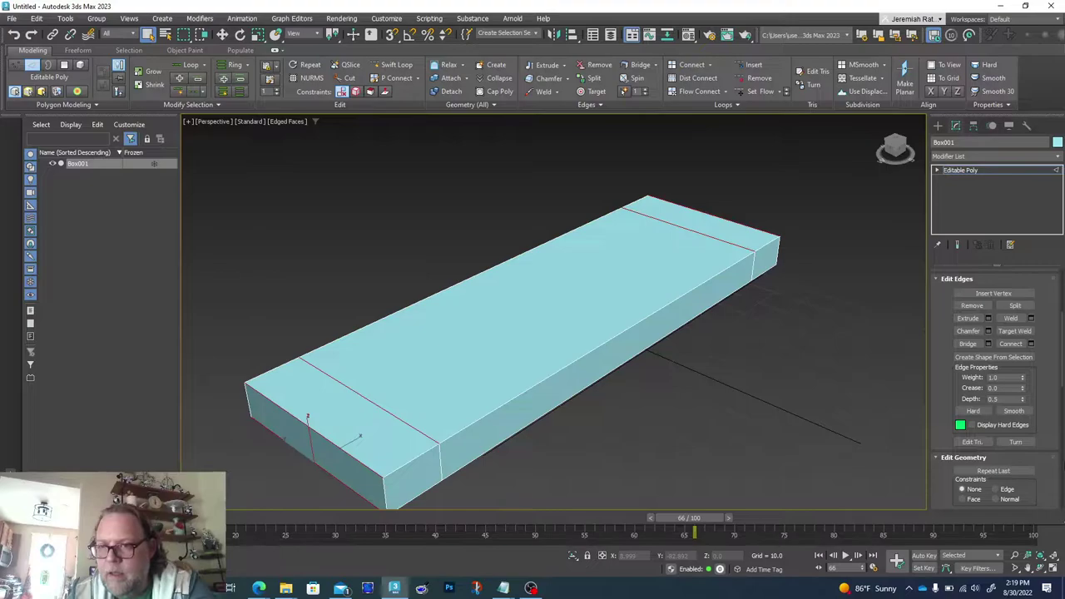
- Preview a connection across the selected short edges with 1 segment and pinch 0
click(1031, 345)
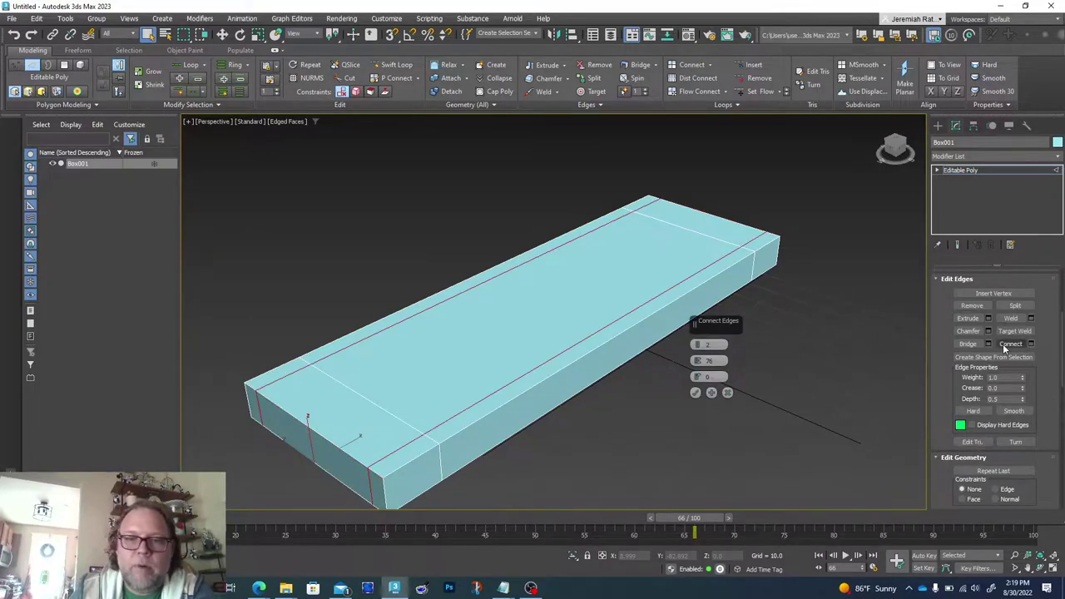
drag(698, 364, 696, 442)
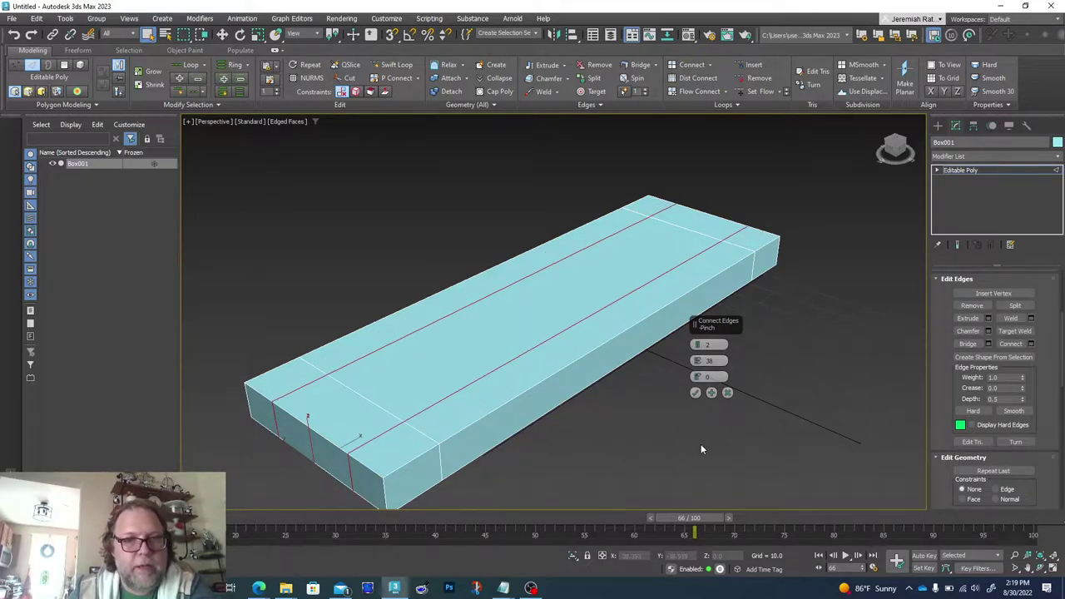
click(697, 350)
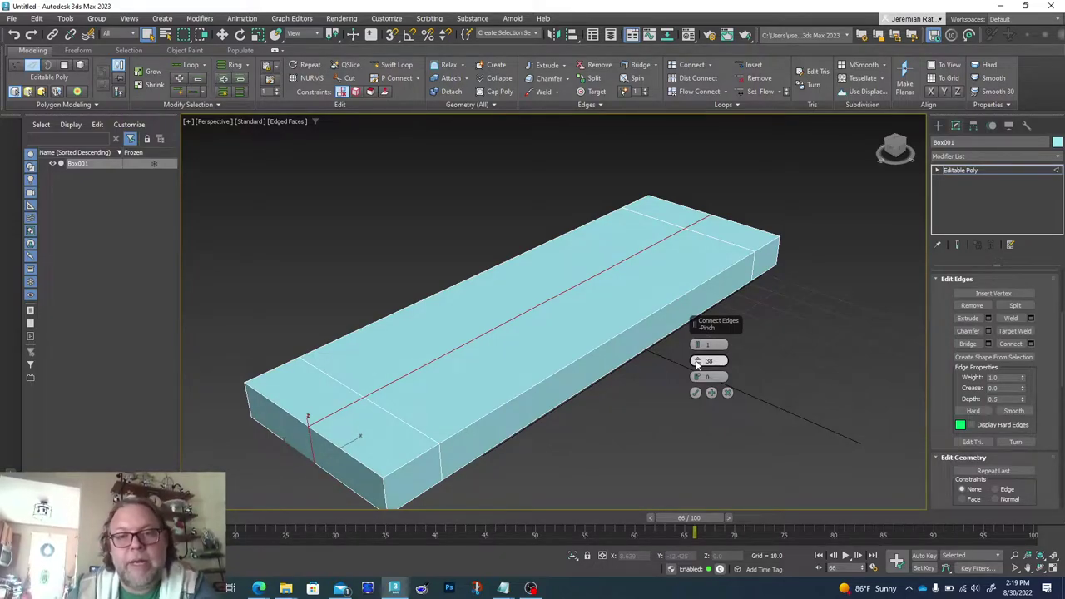
right_click(696, 361)
click(709, 376)
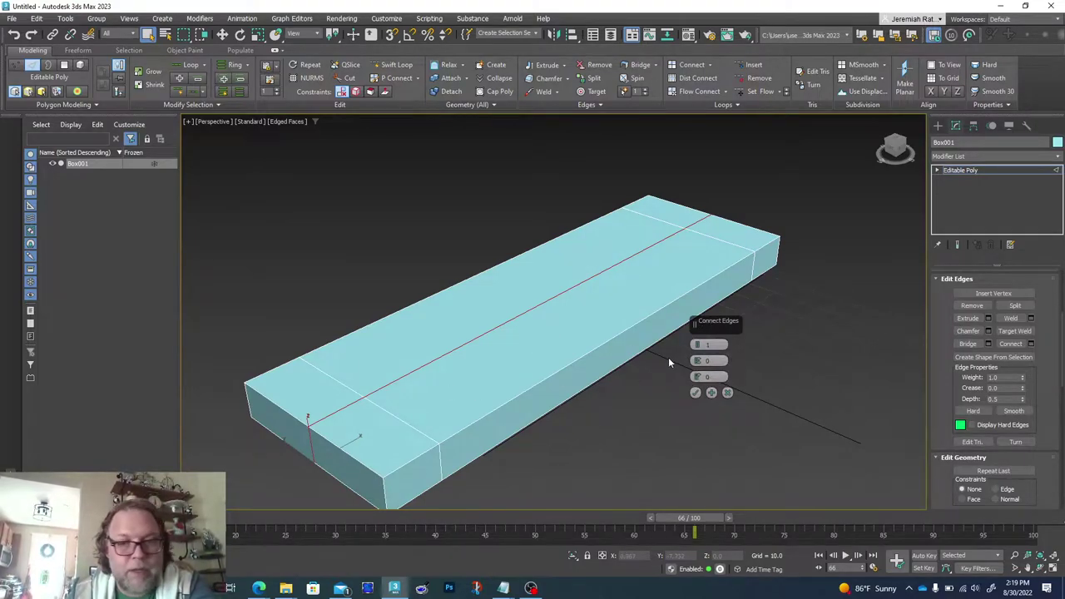
- Set the connection's slide to 63 so the new edge loop runs near the back side, and apply it
drag(697, 378, 689, 273)
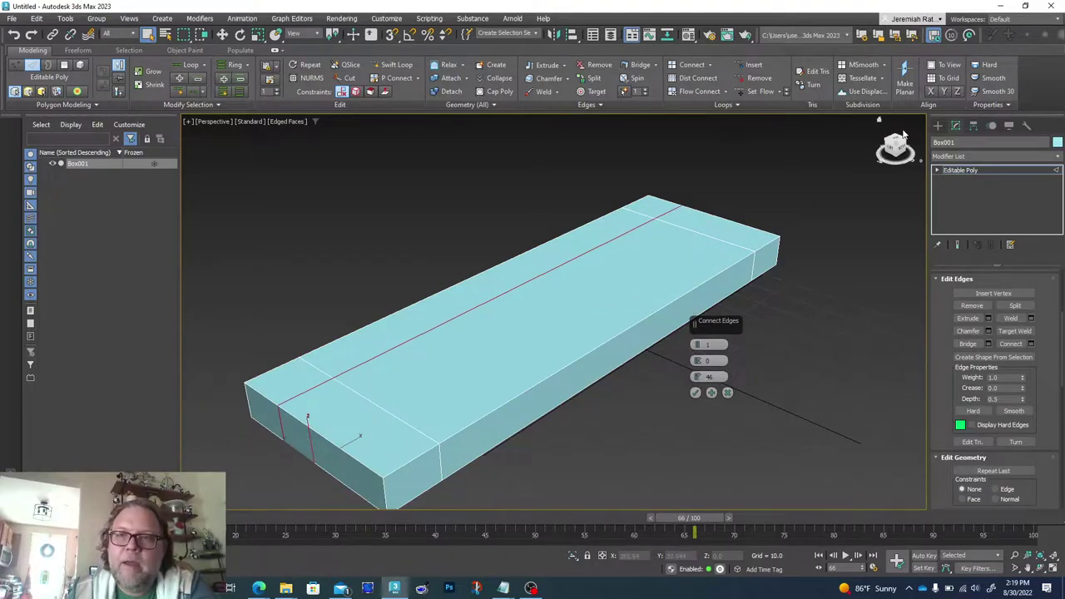
alt+middle_drag(646, 350, 649, 371)
drag(908, 136, 896, 143)
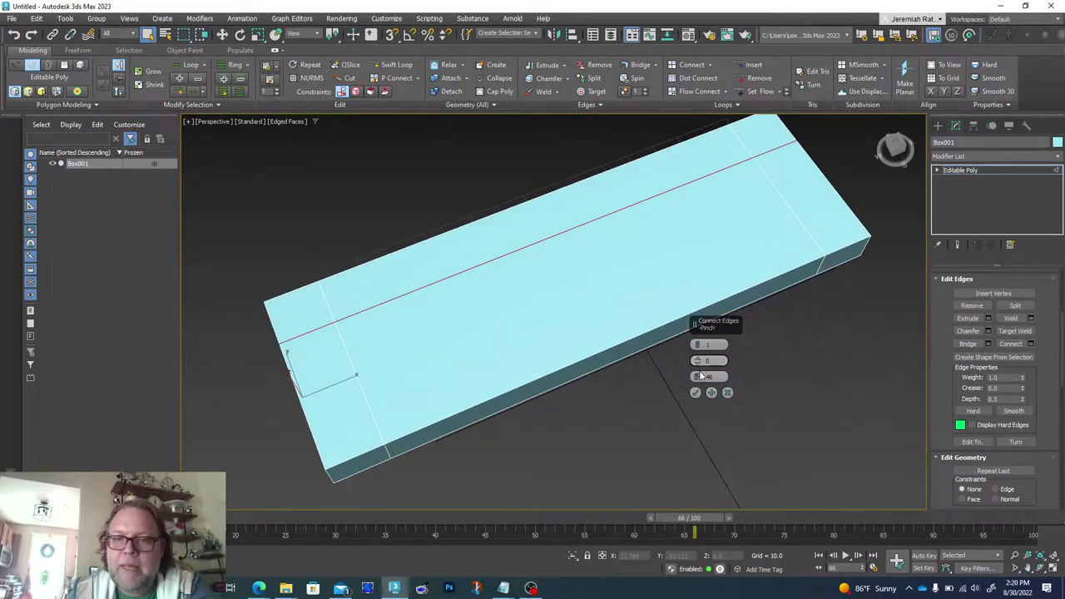
drag(697, 377, 668, 342)
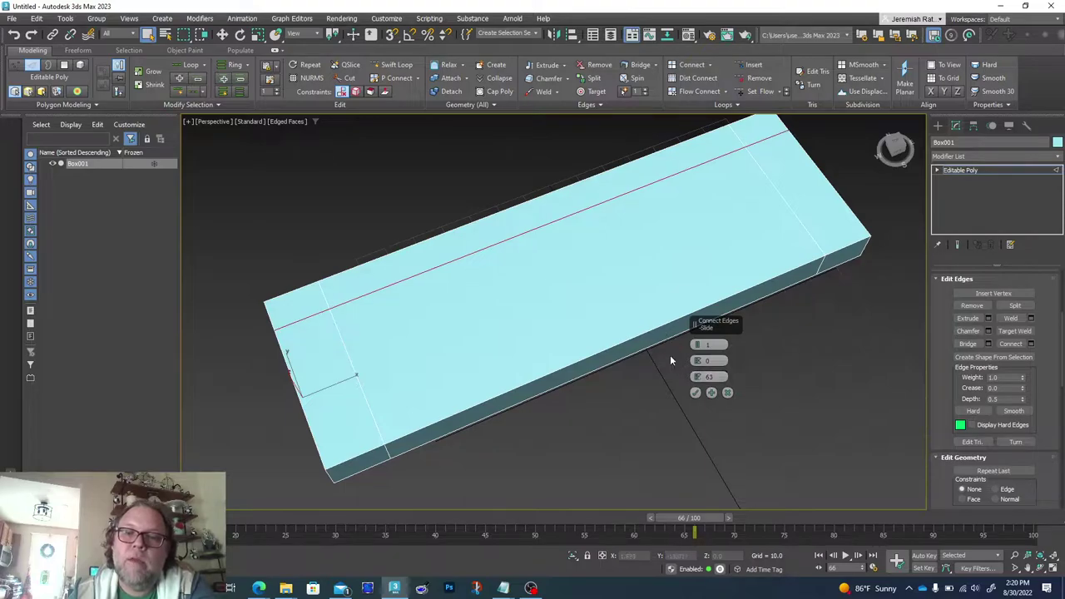
click(695, 395)
click(693, 394)
- At polygon level, select the five top polygons forming the back strip, its two corners and both end strips
mouse_move(894, 152)
mouse_down()
mouse_move(893, 117)
mouse_move(940, 154)
mouse_move(884, 106)
mouse_move(873, 66)
mouse_move(906, 149)
mouse_move(894, 150)
mouse_up()
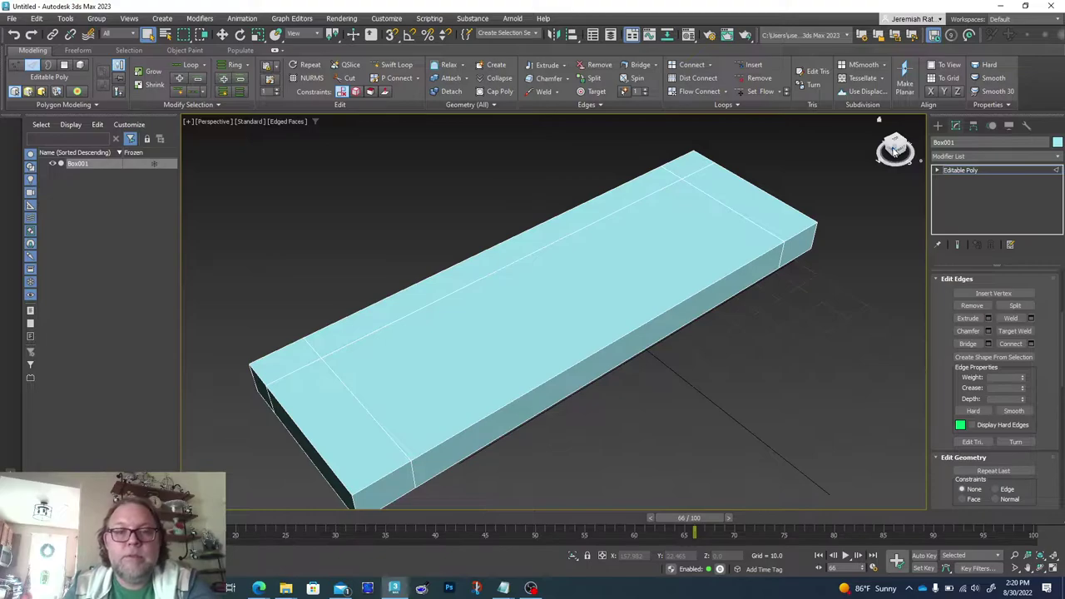
drag(893, 150, 896, 144)
alt+middle_drag(645, 350, 640, 350)
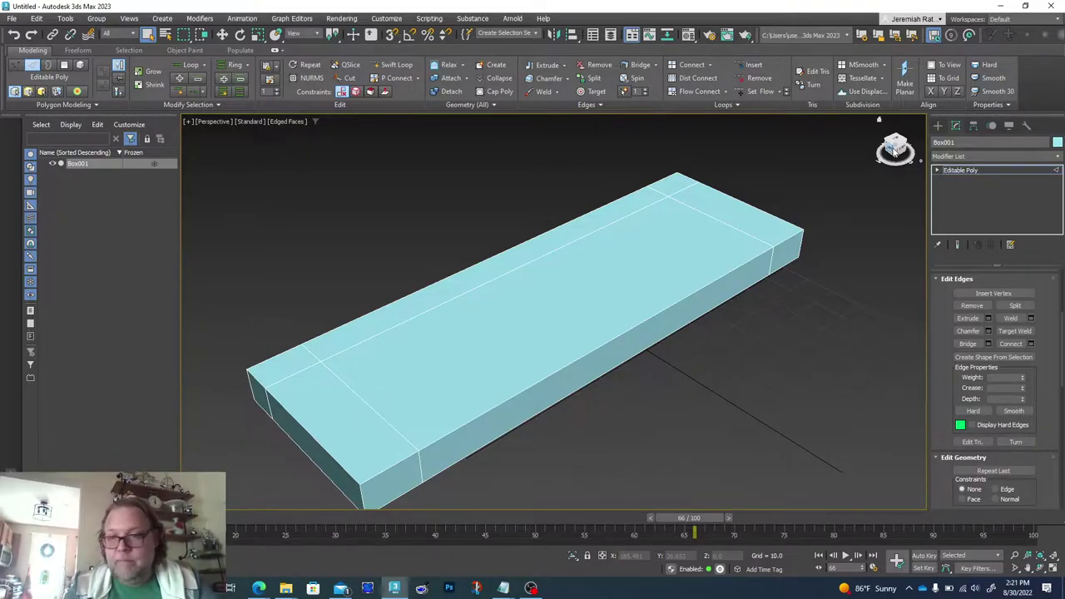
click(936, 170)
click(959, 208)
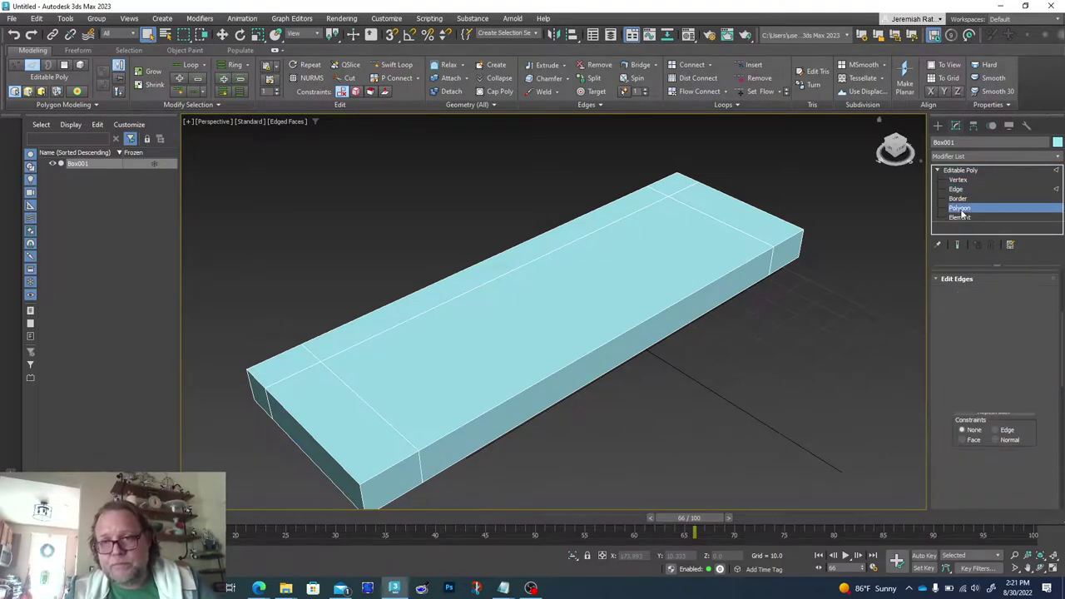
click(354, 426)
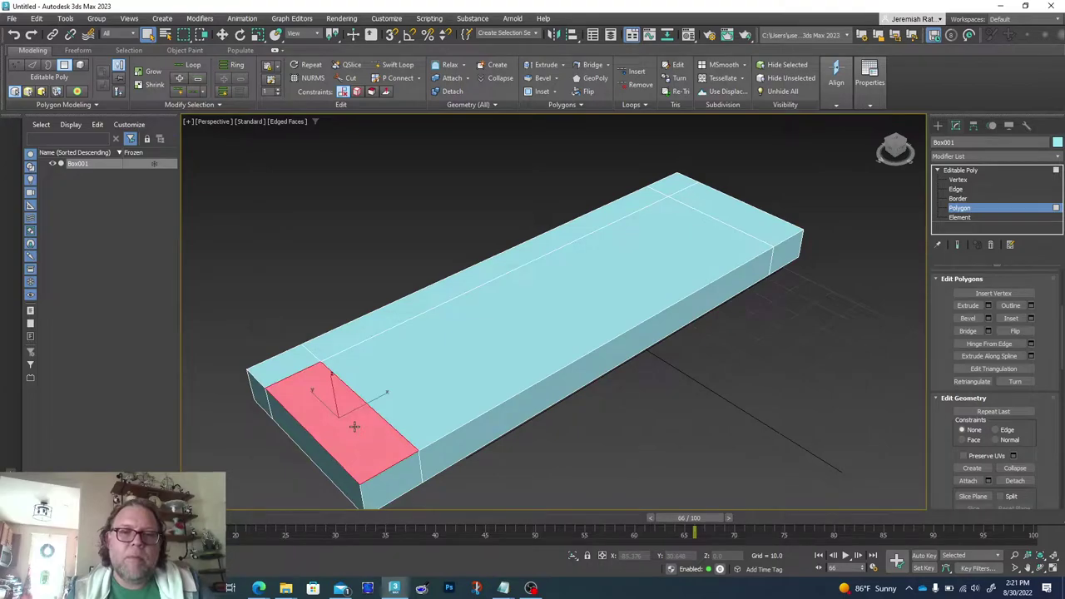
ctrl+click(296, 360)
ctrl+click(661, 185)
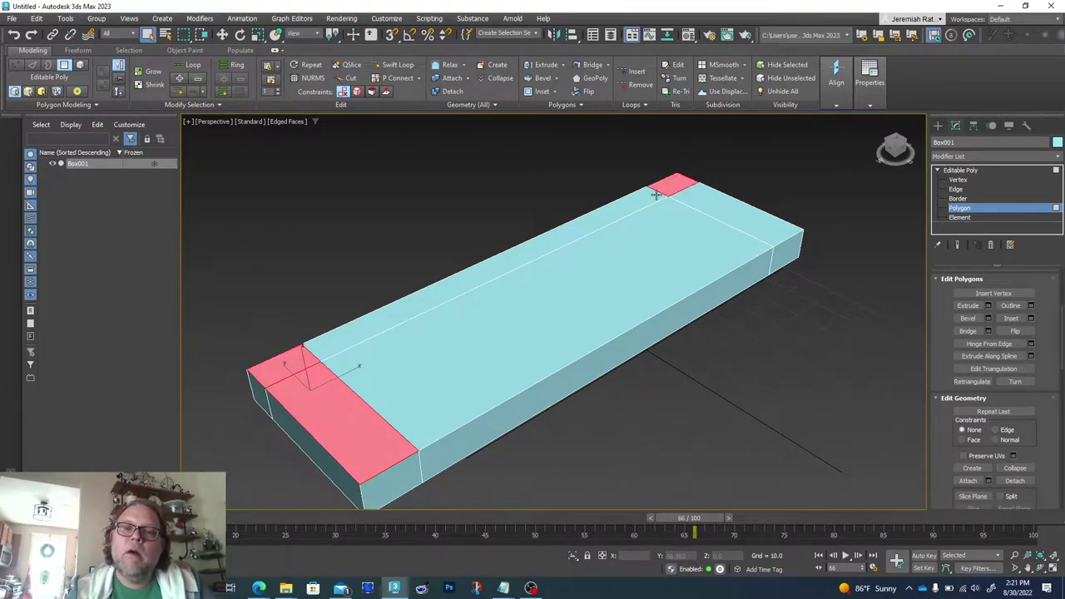
ctrl+click(651, 195)
ctrl+click(697, 198)
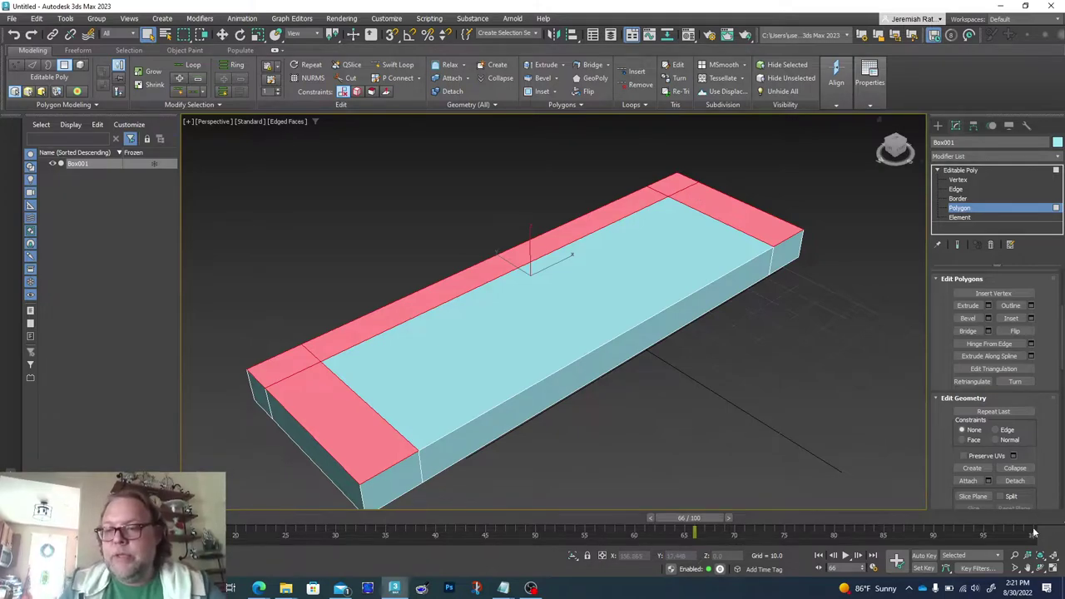
- Extrude the selected U-shaped strip of top polygons upward to form the sofa's arms and back
click(1025, 568)
drag(656, 324, 592, 365)
scroll(649, 347, down, 3)
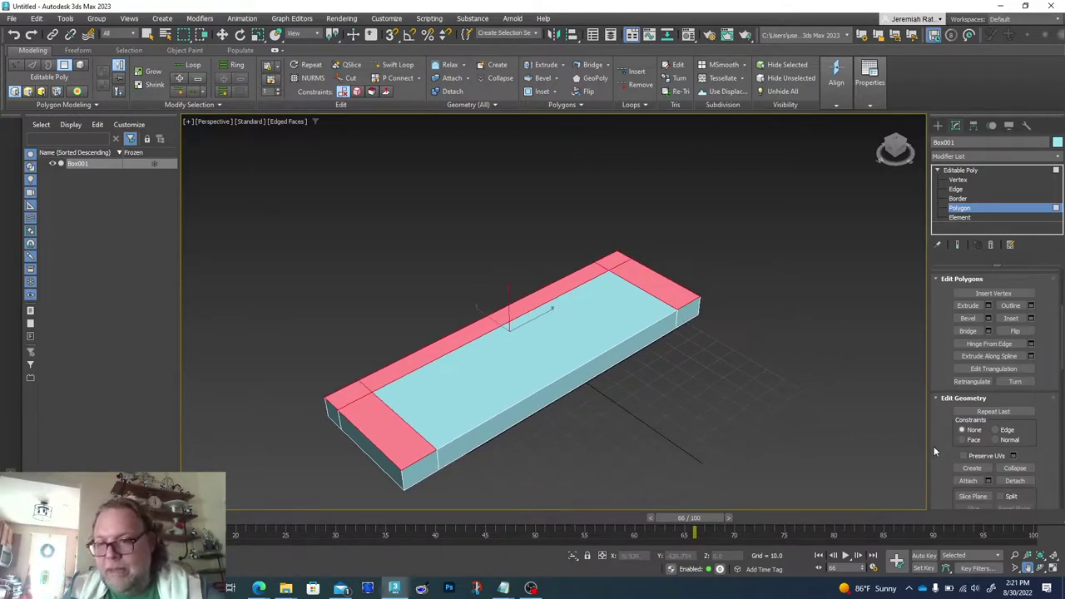
drag(942, 449, 941, 422)
click(967, 281)
drag(663, 280, 614, 156)
drag(892, 145, 892, 147)
alt+middle_drag(615, 339, 645, 335)
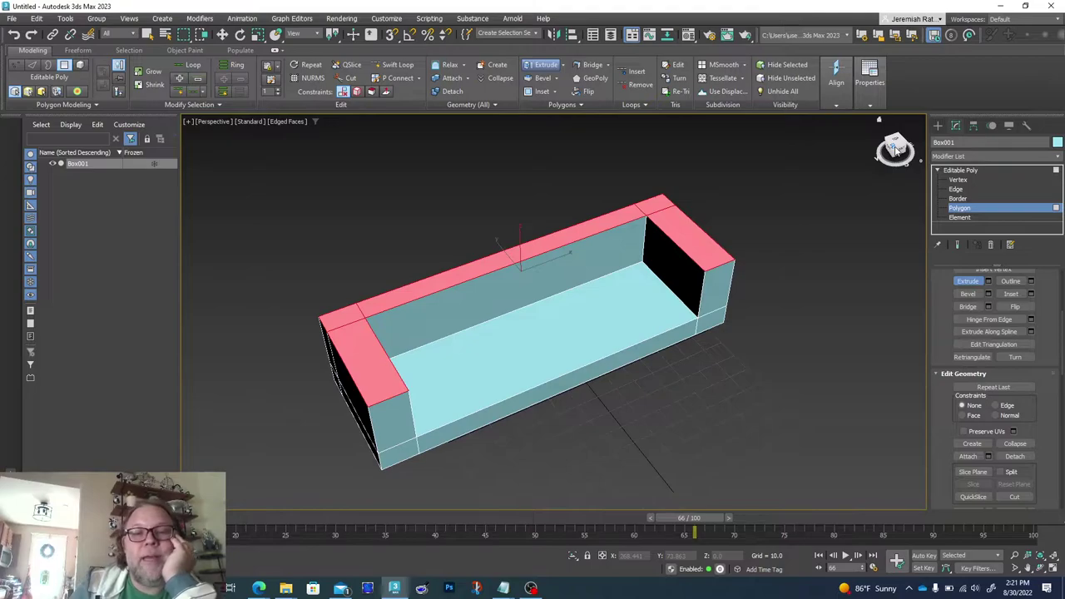
- Remove the two armrest polygons from the selection and extrude the remaining back strip slightly higher than the arms
click(359, 285)
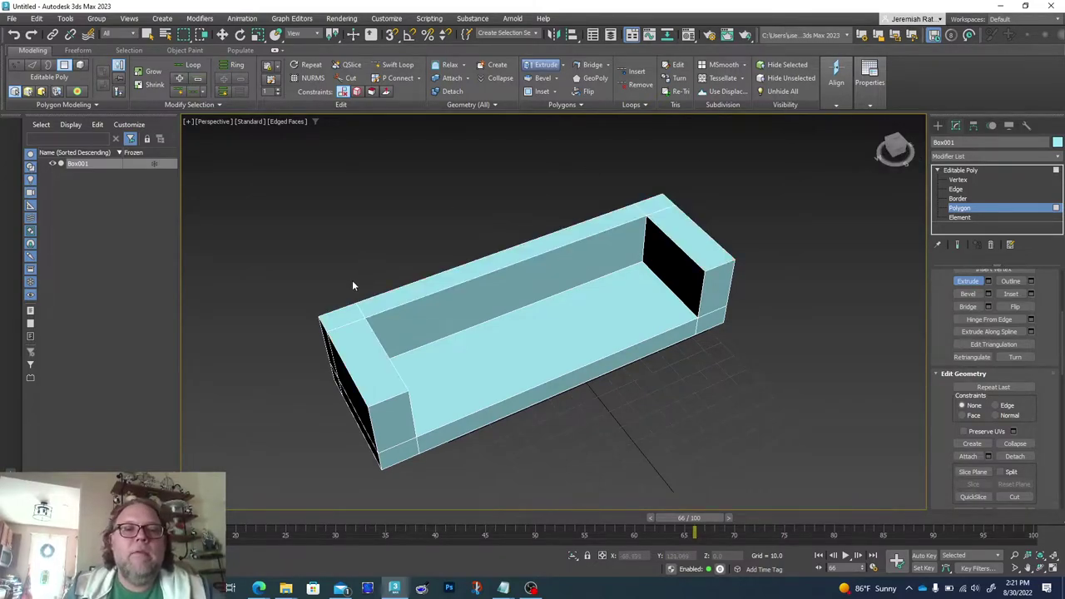
key(ctrl+z)
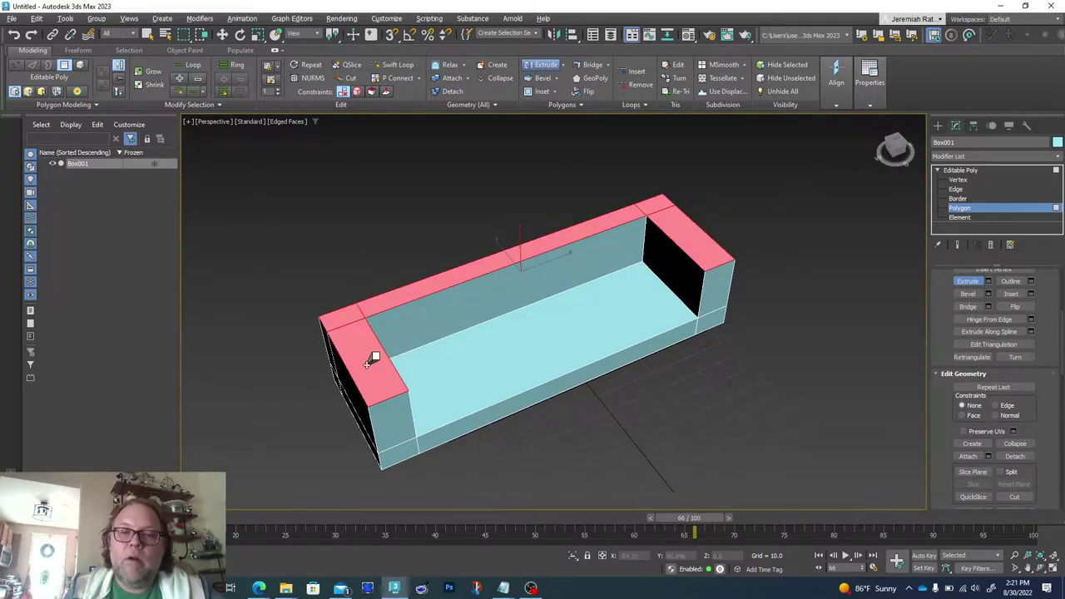
alt+click(372, 358)
alt+click(705, 240)
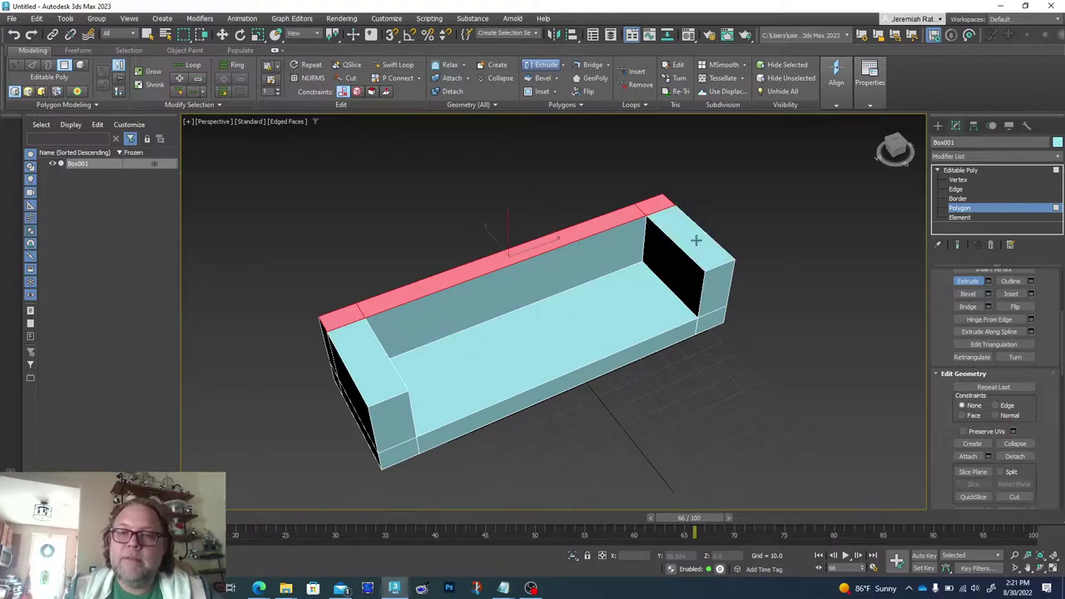
drag(663, 202, 641, 135)
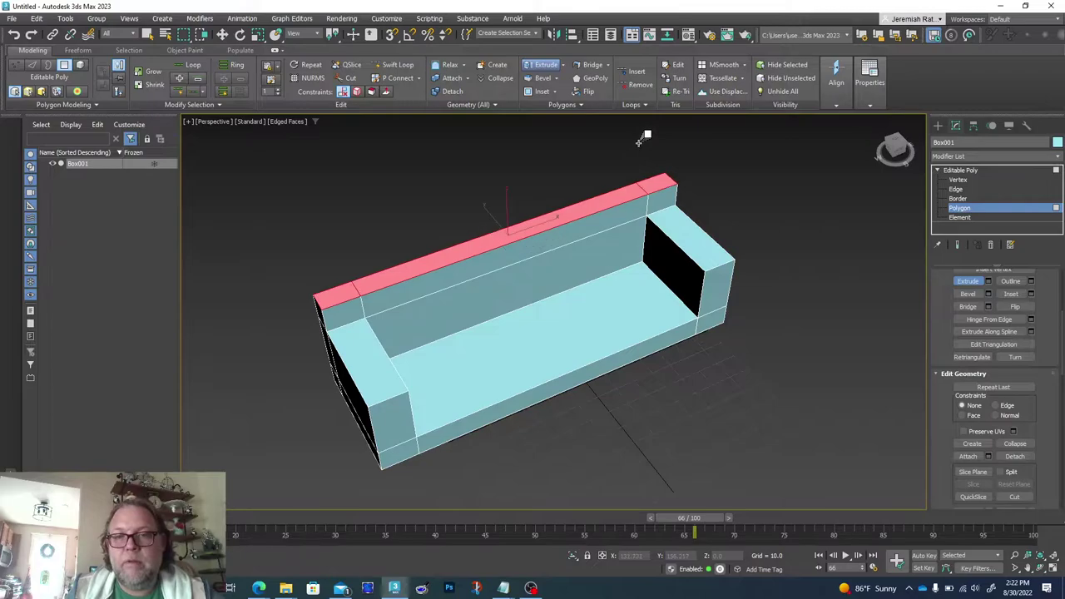
- At edge level, select the short top edges at both outer ends of the sofa back
drag(899, 158, 942, 122)
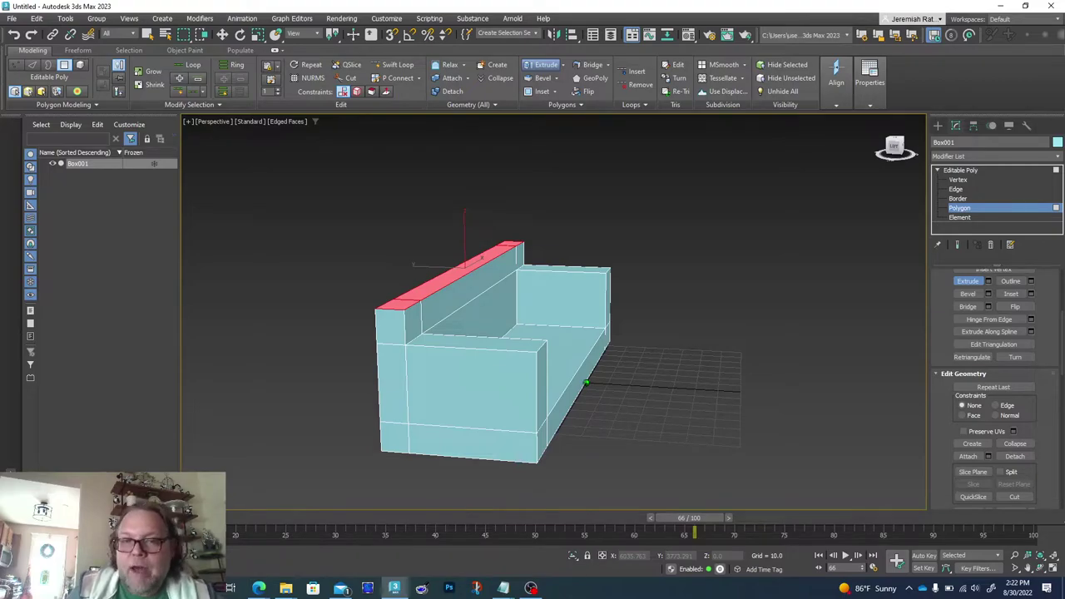
drag(941, 121, 886, 151)
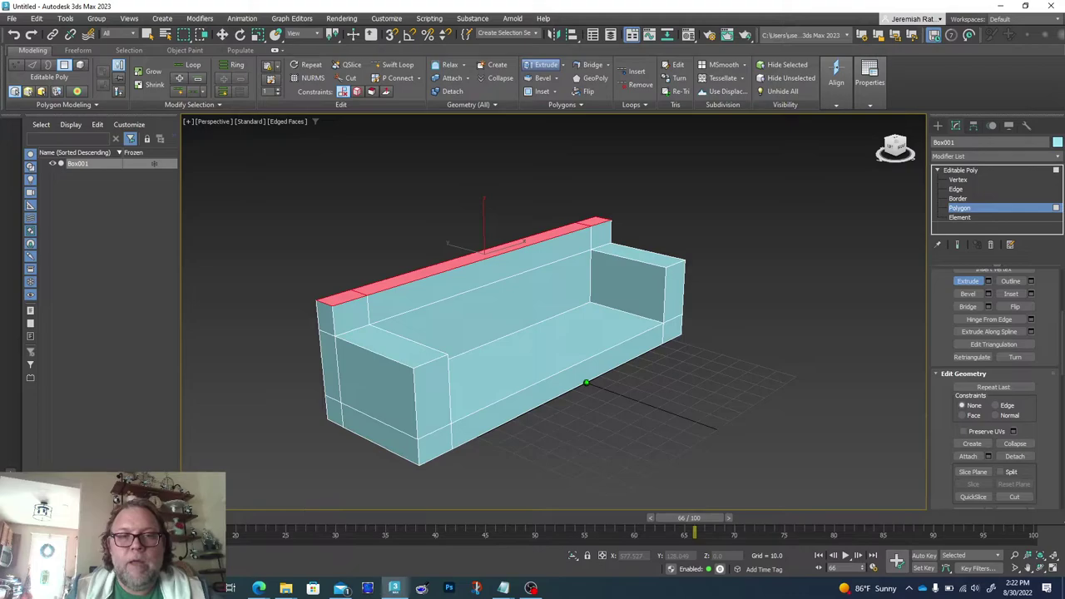
click(958, 190)
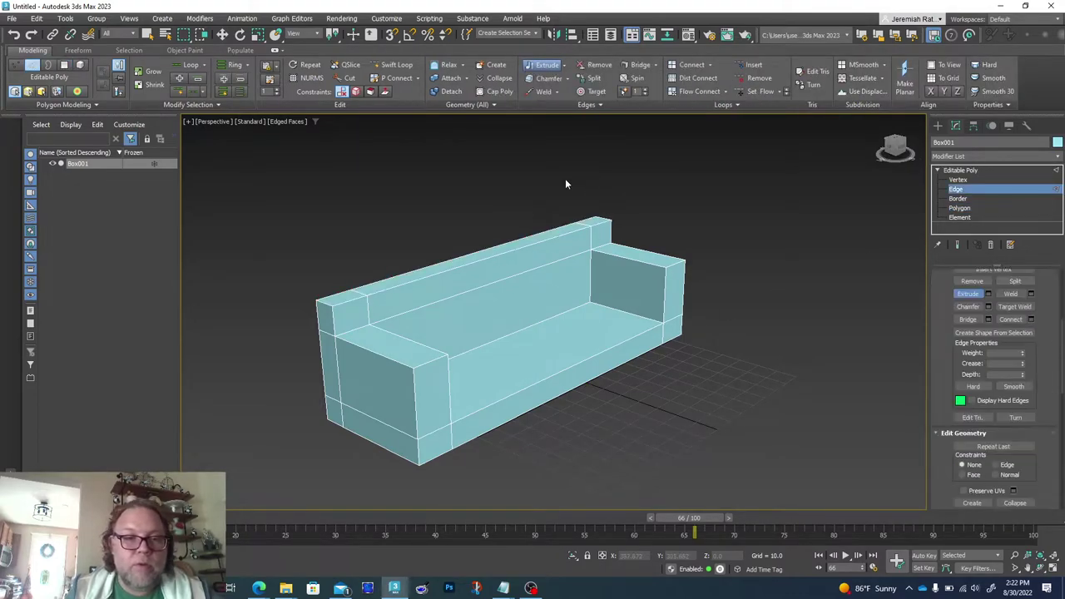
click(329, 302)
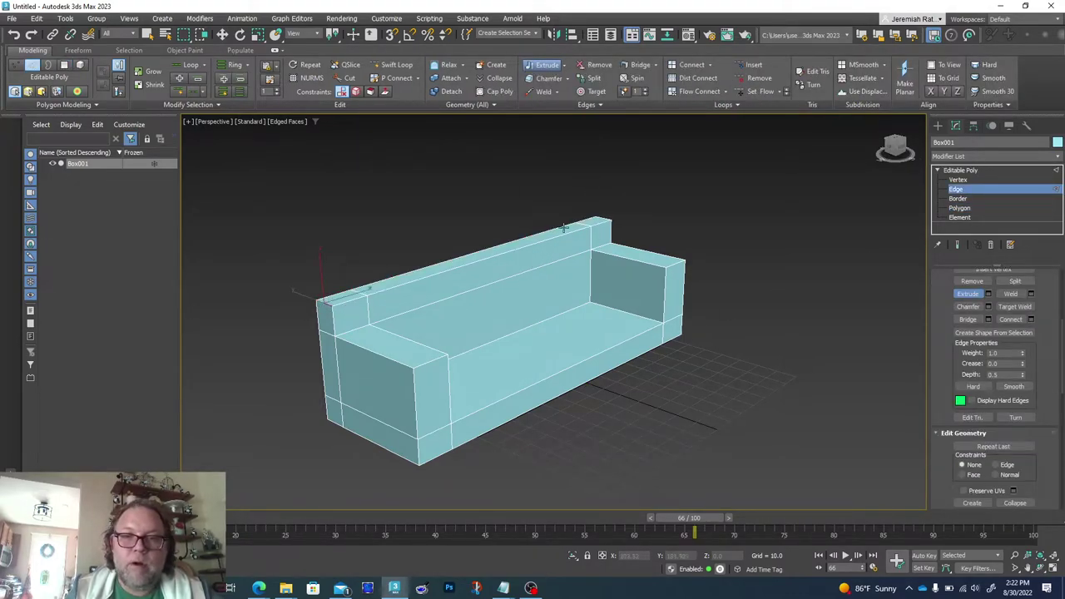
click(604, 220)
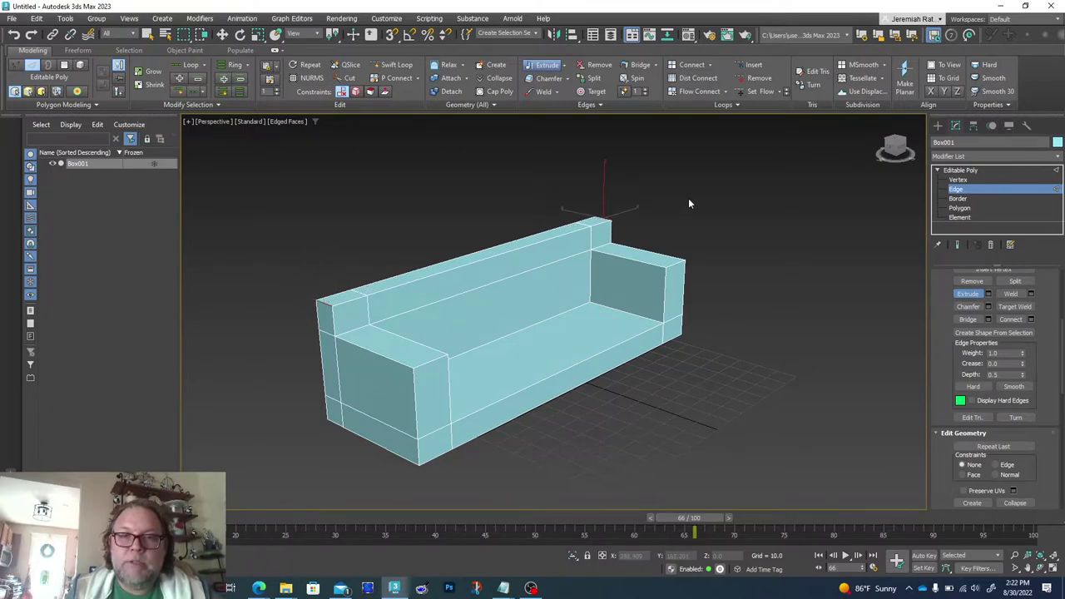
click(221, 35)
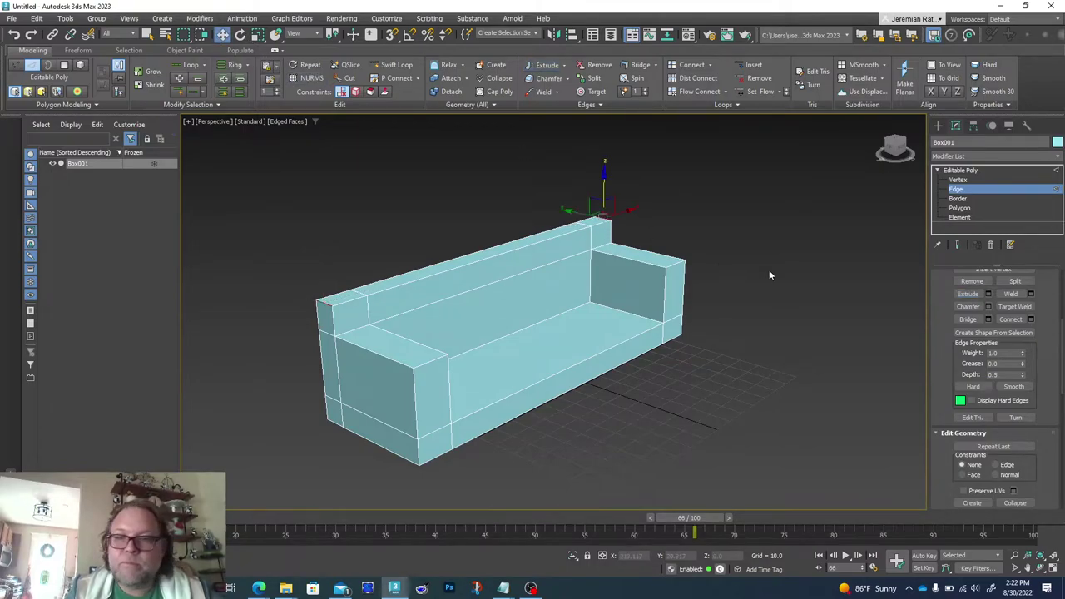
- Try a large chamfer on the two selected end edges of the sofa back and undo it
drag(1045, 345, 1047, 389)
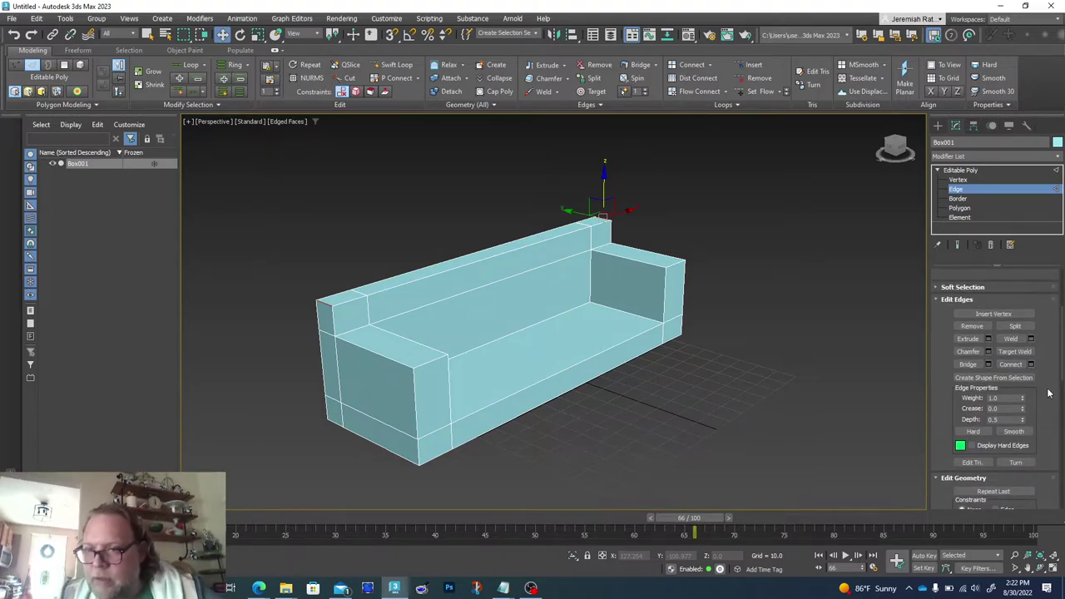
click(976, 353)
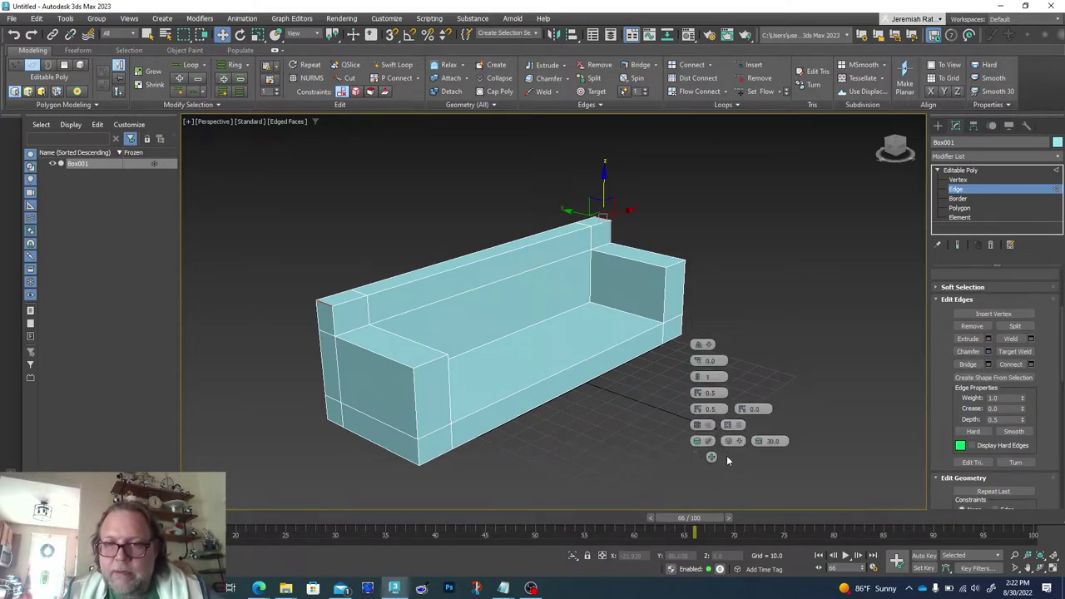
click(727, 456)
click(968, 351)
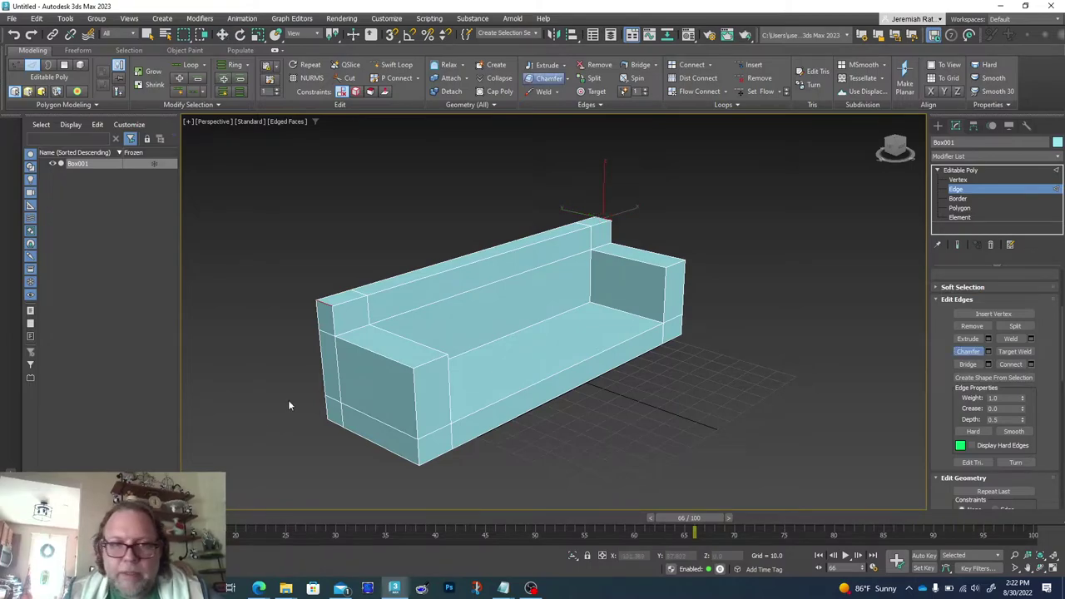
drag(325, 302, 329, 265)
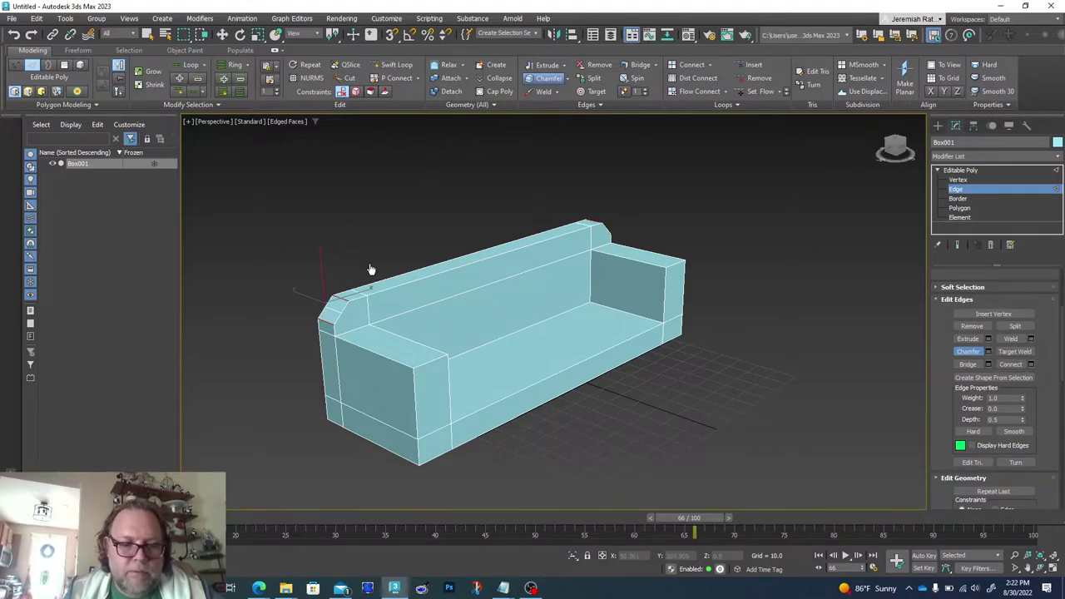
right_click(339, 310)
key(ctrl+z)
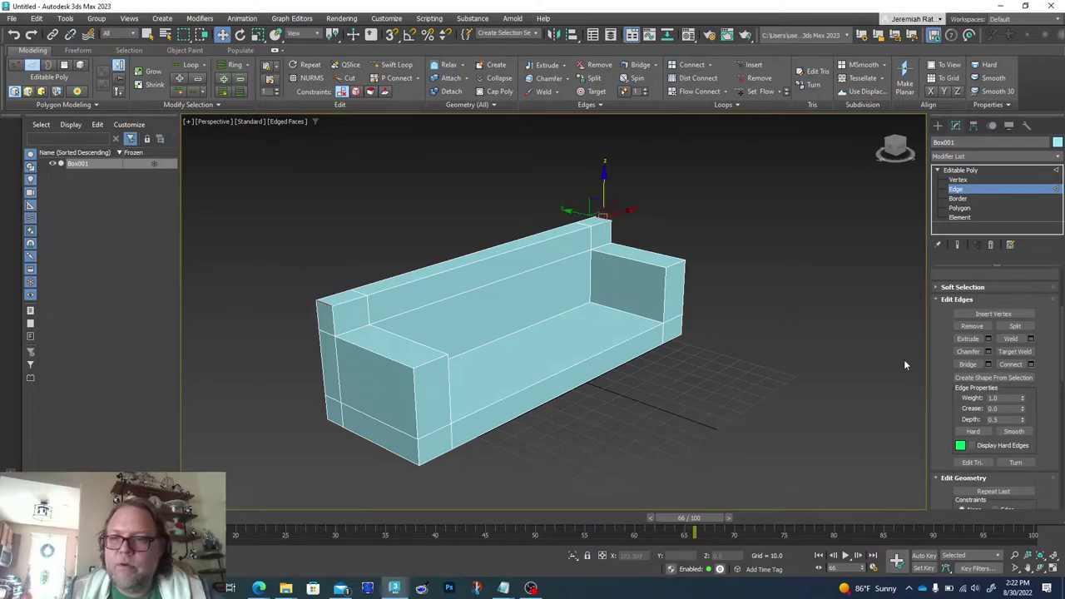
- Chamfer the two top end edges of the sofa back by a smaller amount to bevel its upper corners
click(968, 351)
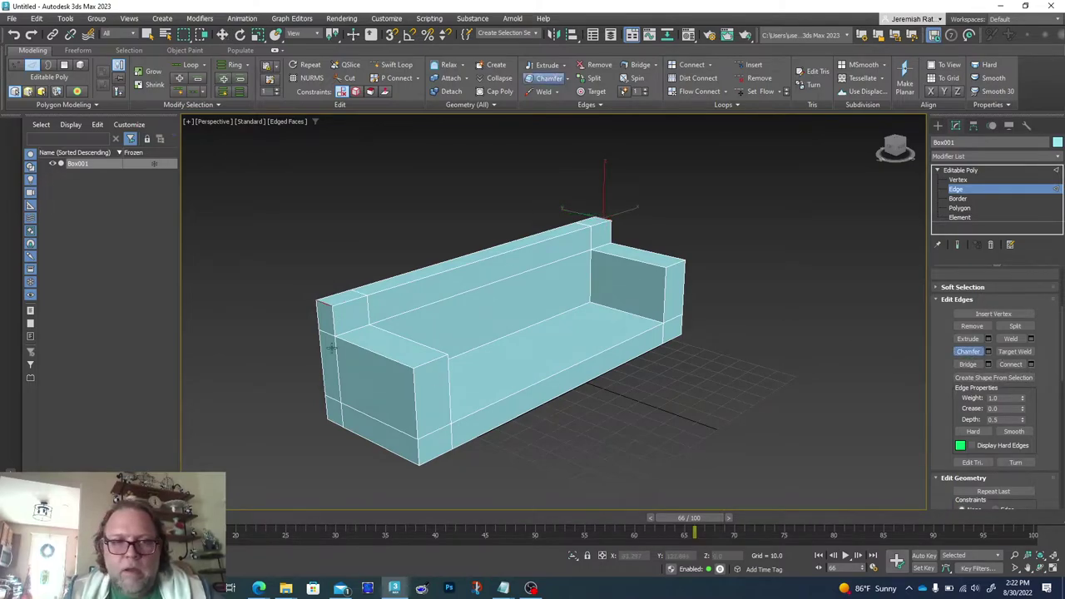
drag(324, 304, 325, 281)
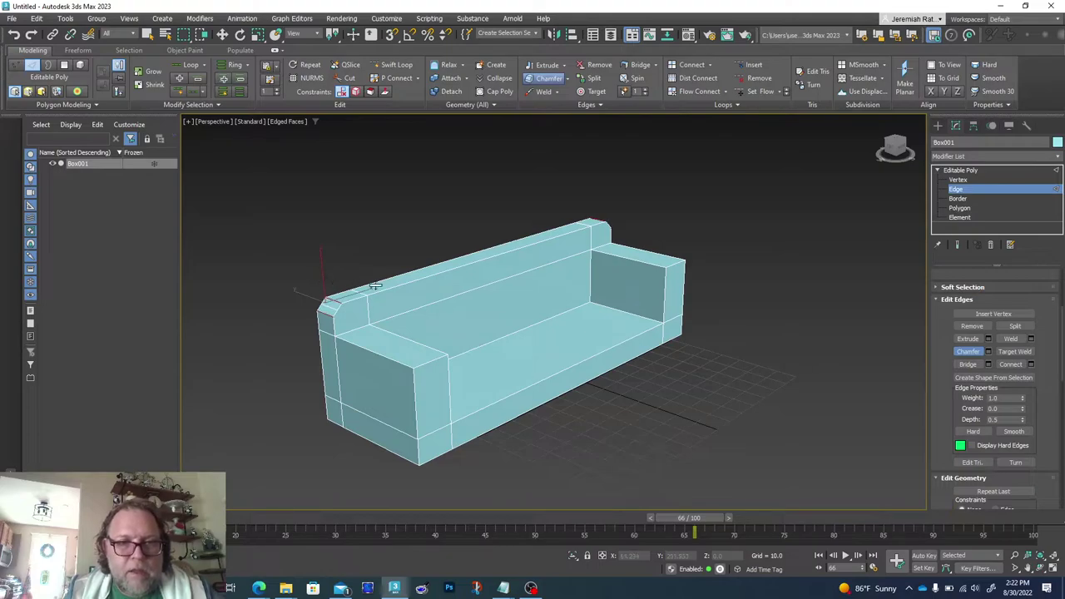
right_click(772, 210)
- Select the front top edge of each armrest, chamfer both slightly, and clear the selection
mouse_move(894, 148)
mouse_down()
mouse_move(876, 149)
mouse_move(908, 157)
mouse_move(883, 154)
mouse_move(896, 146)
mouse_up()
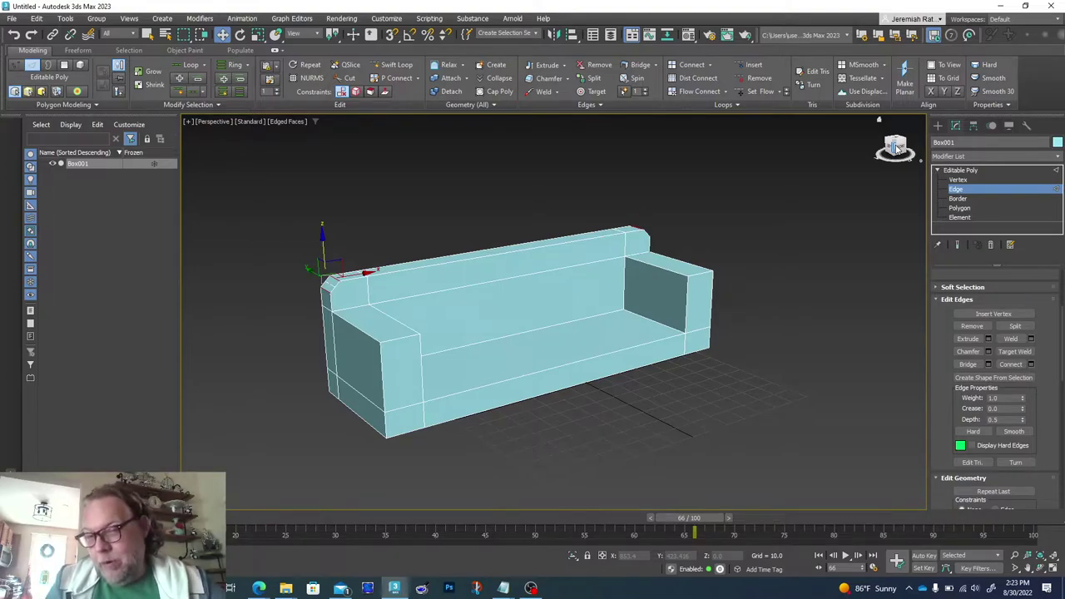
click(391, 335)
click(704, 276)
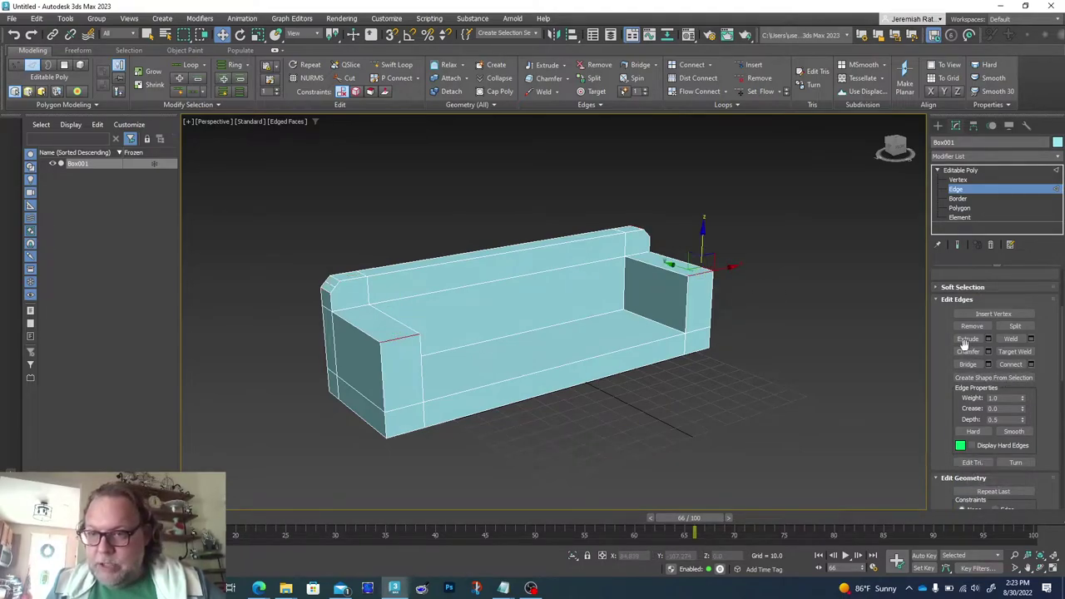
click(971, 351)
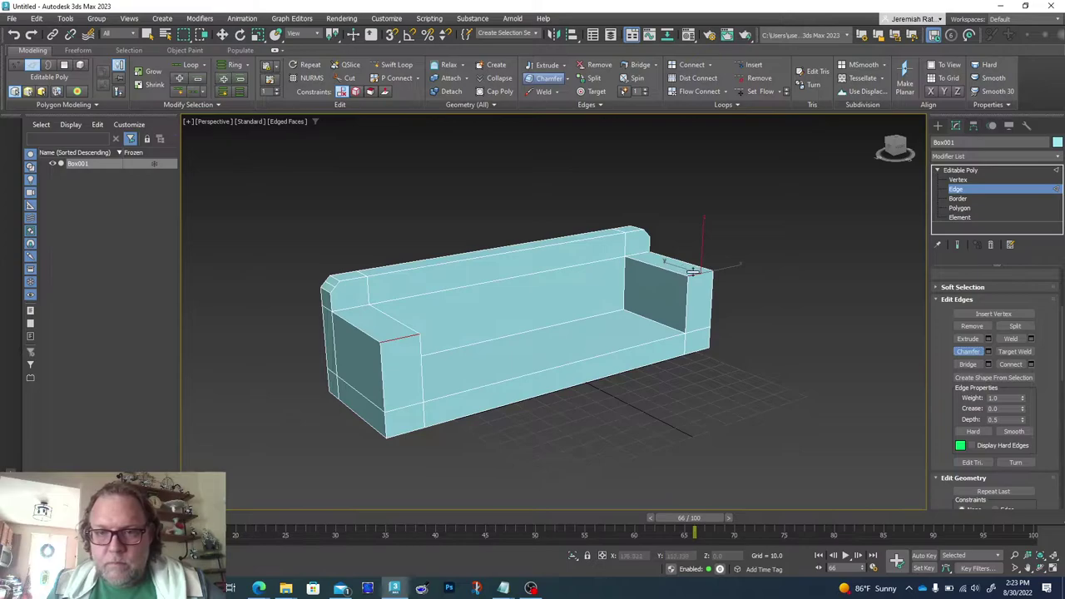
drag(692, 259, 689, 250)
right_click(745, 244)
click(810, 213)
- Add a TurboSmooth modifier to the sofa
mouse_move(899, 150)
mouse_down()
mouse_move(909, 145)
mouse_move(885, 144)
mouse_move(899, 149)
mouse_up()
click(972, 156)
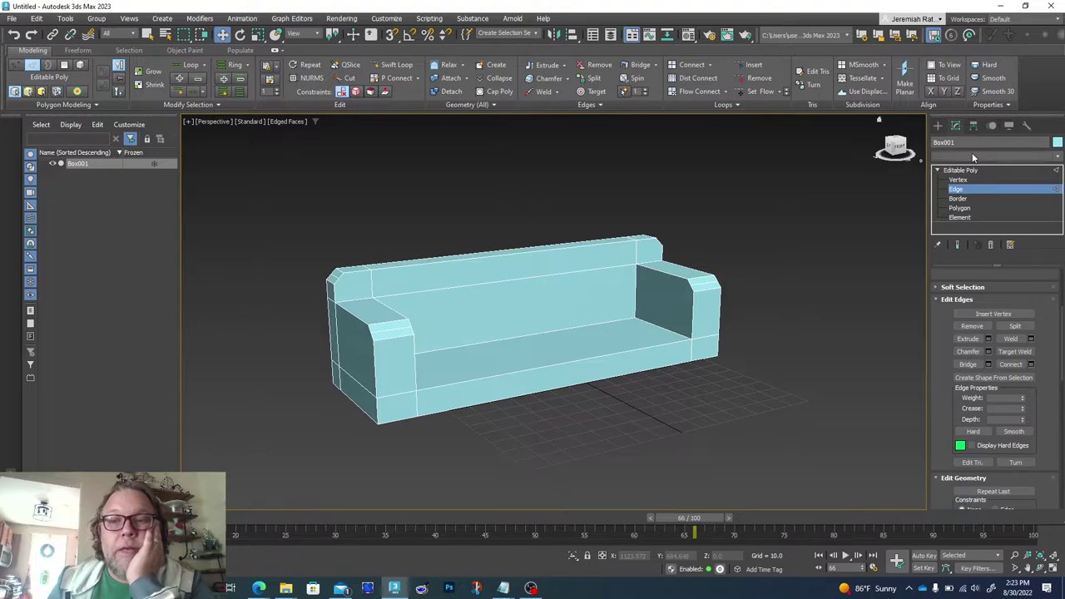
text(turbo)
key(Return)
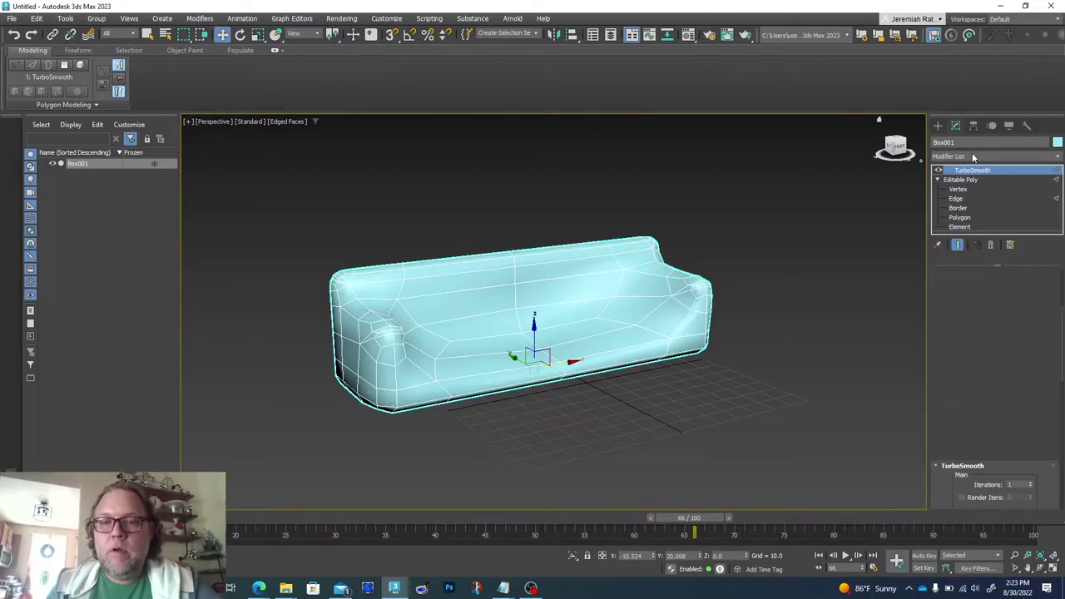
- Try TurboSmooth's separation by Smoothing Groups on and off, and remove the modifier from the sofa
drag(894, 148, 895, 148)
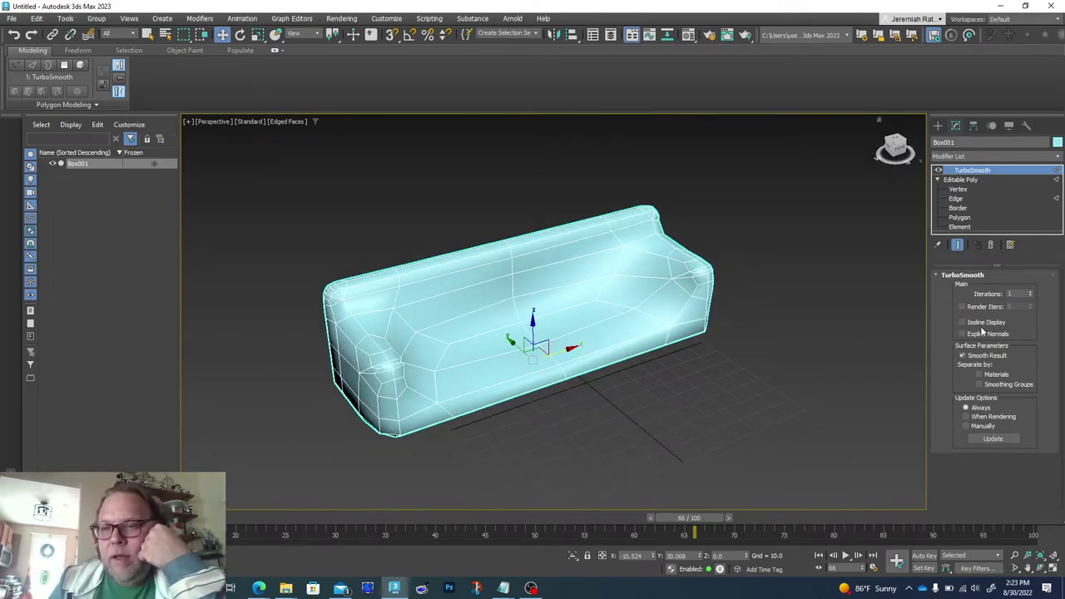
click(980, 384)
click(980, 385)
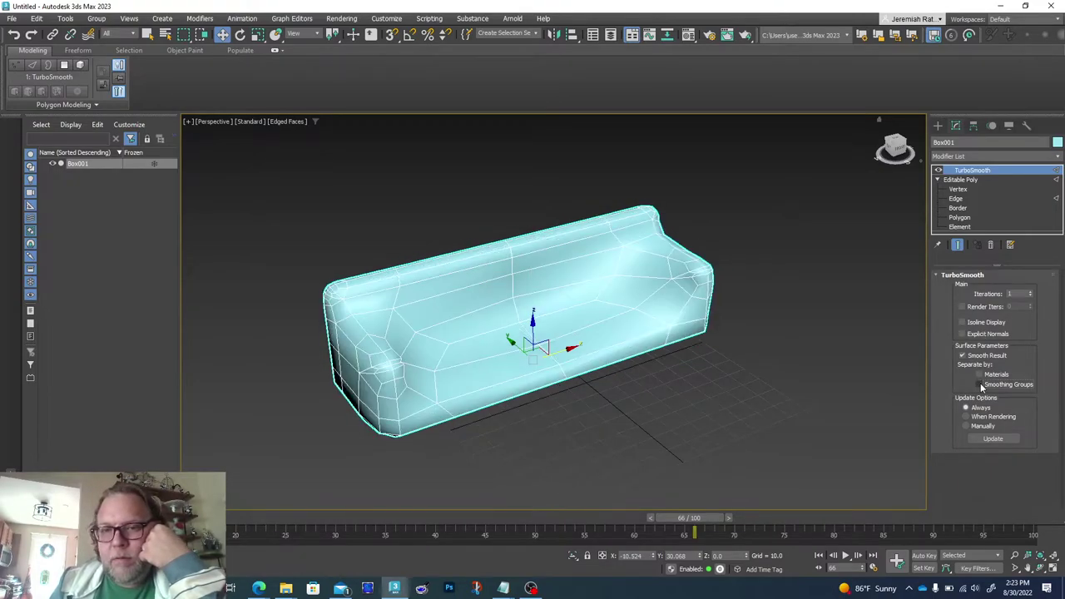
click(980, 385)
click(980, 384)
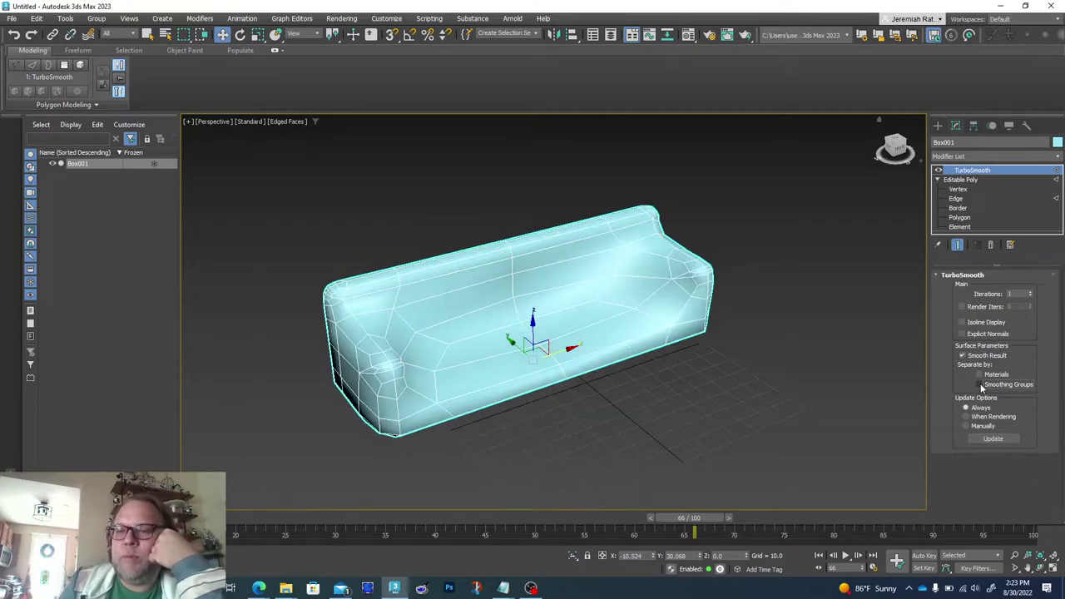
click(990, 245)
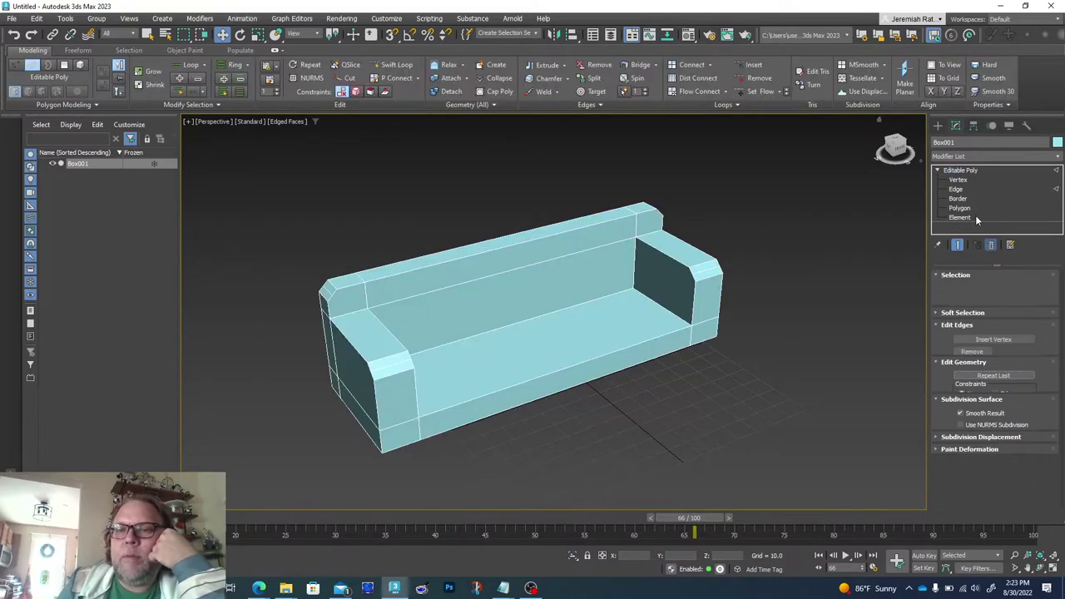
- Undo the chamfers and the back and arm extrusions, returning to the flat box with its connected edge loops
mouse_move(892, 147)
mouse_down()
mouse_move(870, 124)
mouse_move(896, 137)
mouse_move(938, 130)
mouse_move(898, 146)
mouse_up()
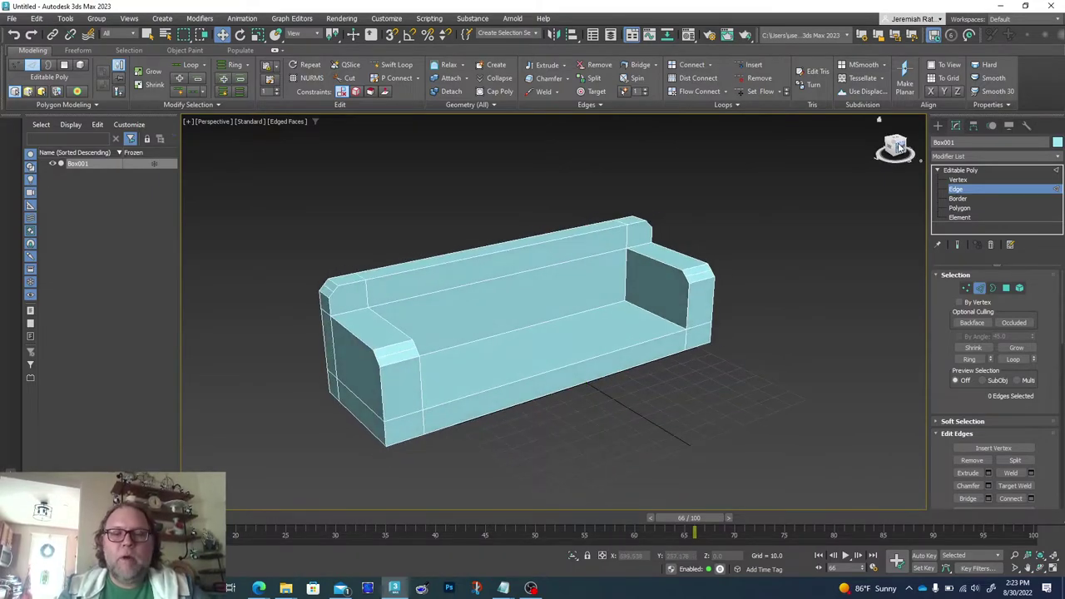
key(ctrl+z)
key(ctrl+z)
key(ctrl+z)
key(ctrl+z)
key(ctrl+z)
key(ctrl+z)
key(ctrl+z)
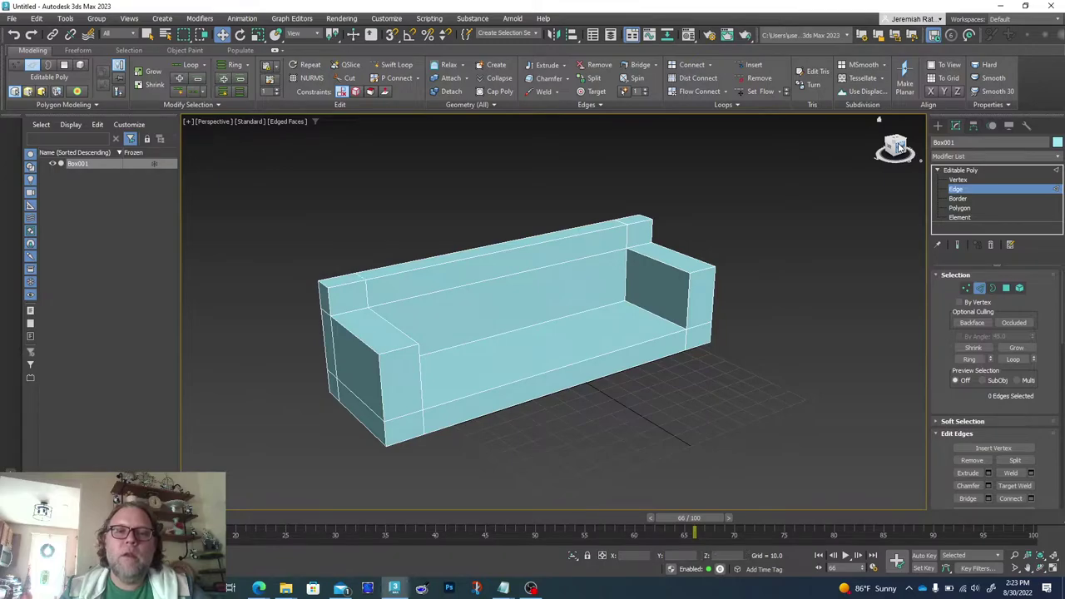
key(ctrl+z)
key(ctrl+z)
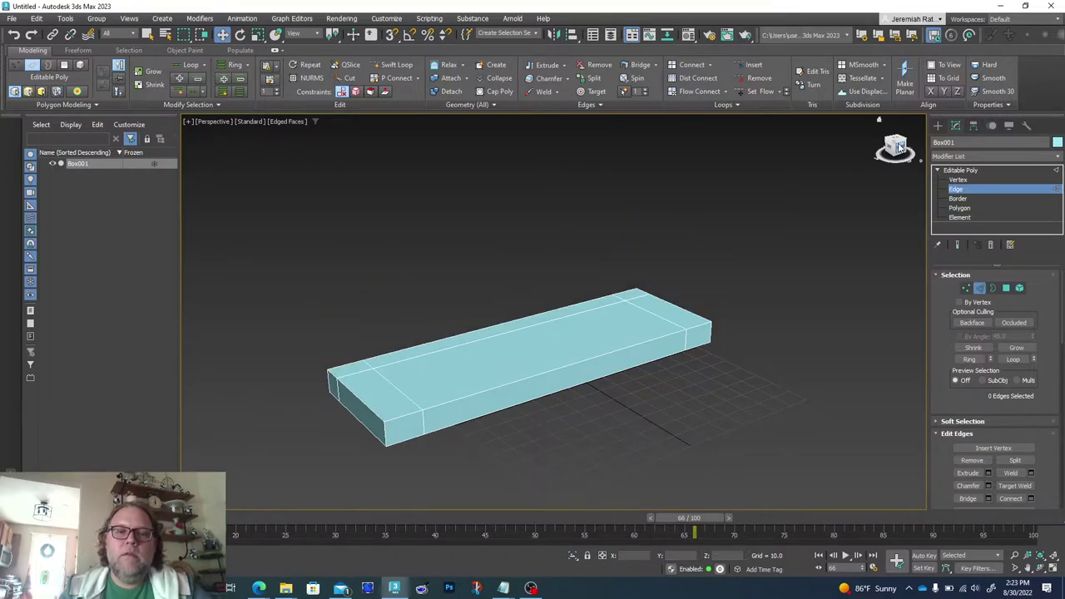
key(ctrl+z)
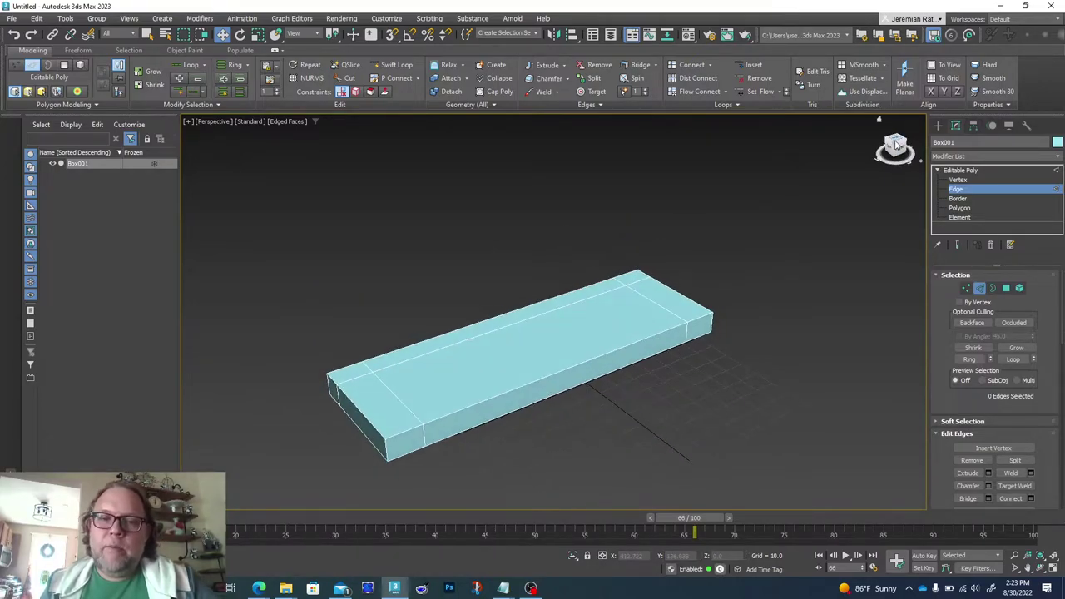
- At polygon level, select only the two armrest polygons on top of the box, extrude them upward, and clear the selection
click(958, 208)
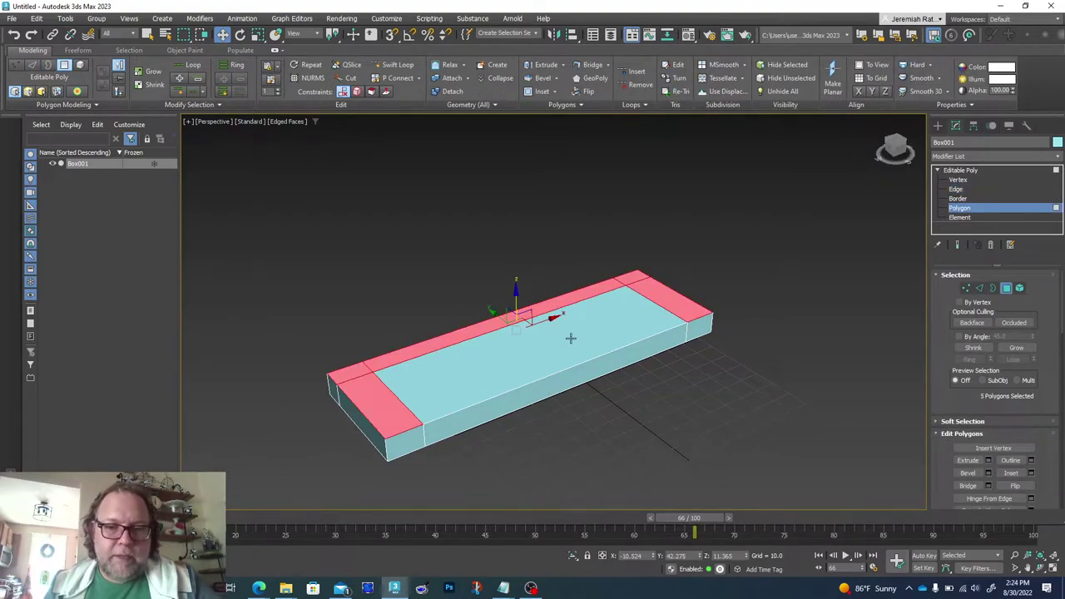
click(480, 465)
click(384, 412)
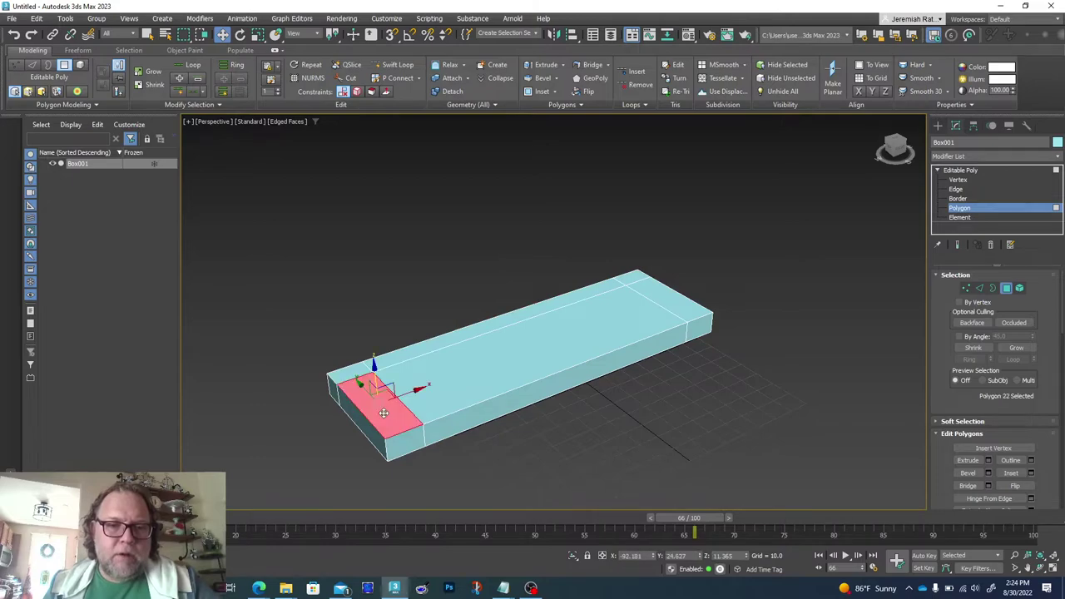
ctrl+click(667, 291)
click(969, 460)
drag(687, 306, 670, 190)
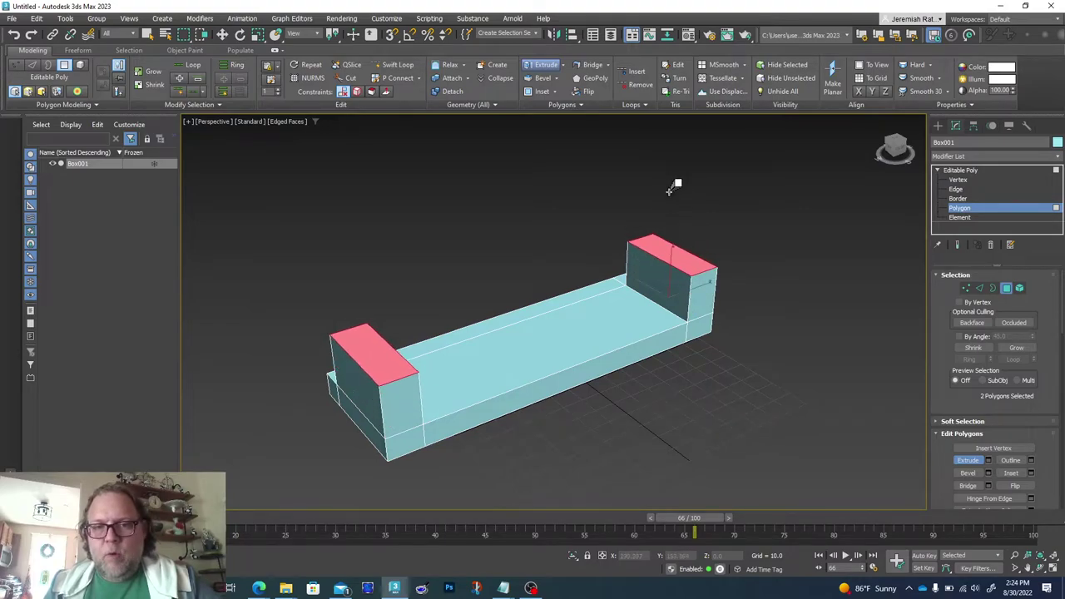
click(871, 226)
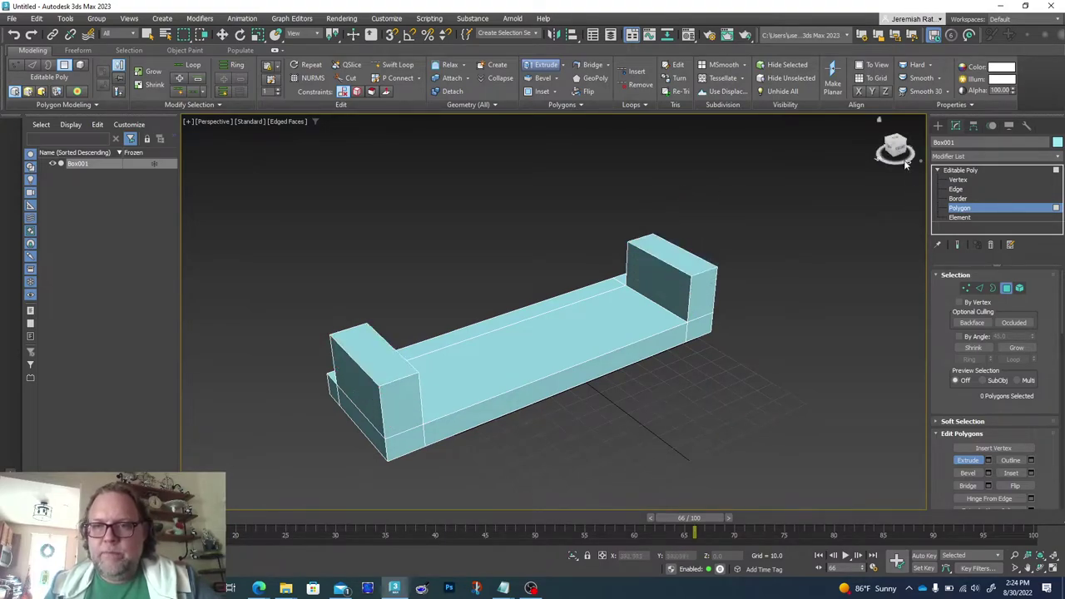
- Select the three top polygons of the back strip and extrude them upward past the arms as one sofa back
drag(894, 150, 891, 208)
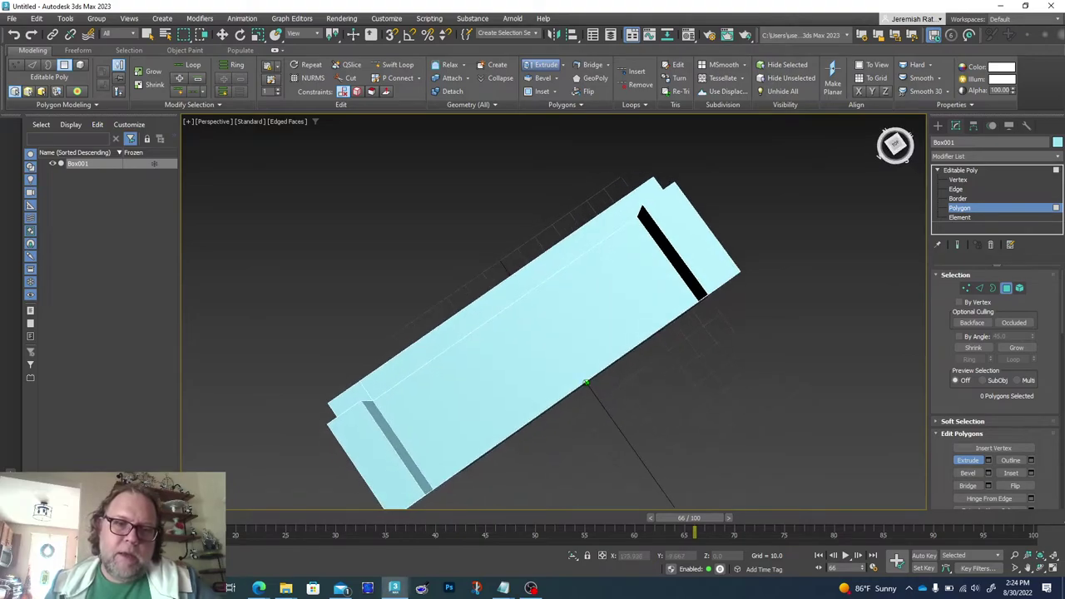
drag(360, 397, 419, 359)
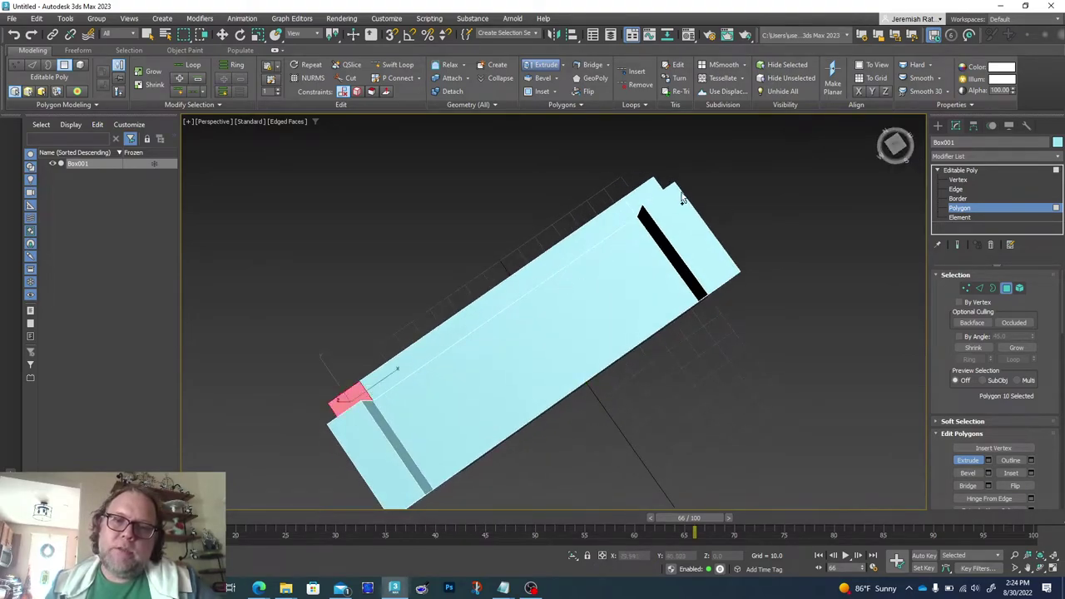
ctrl+click(645, 190)
ctrl+click(582, 227)
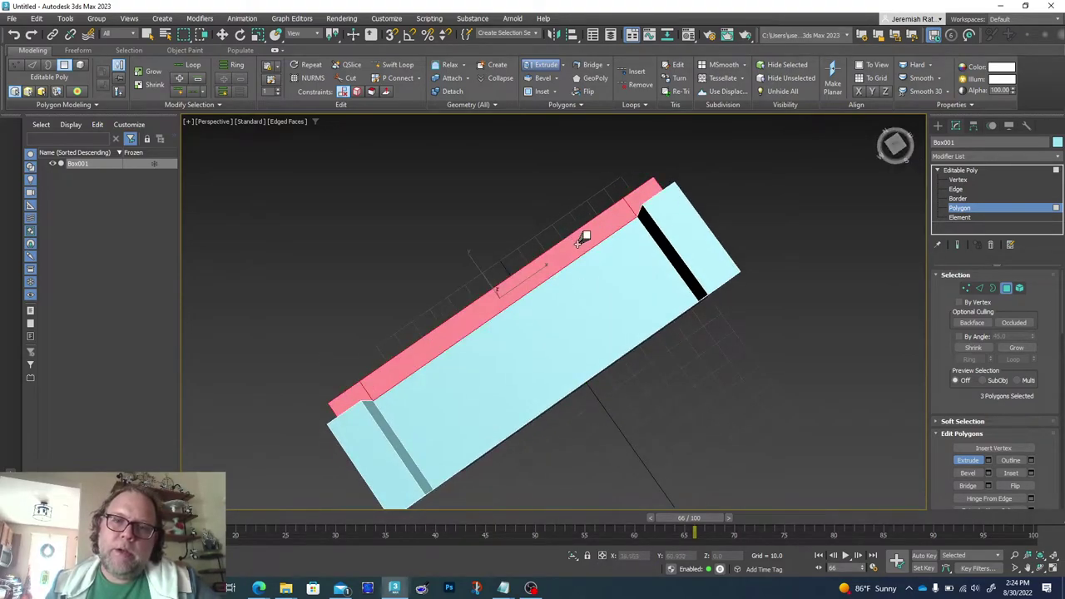
mouse_move(897, 149)
mouse_down()
mouse_move(957, 101)
mouse_move(903, 116)
mouse_move(894, 146)
mouse_up()
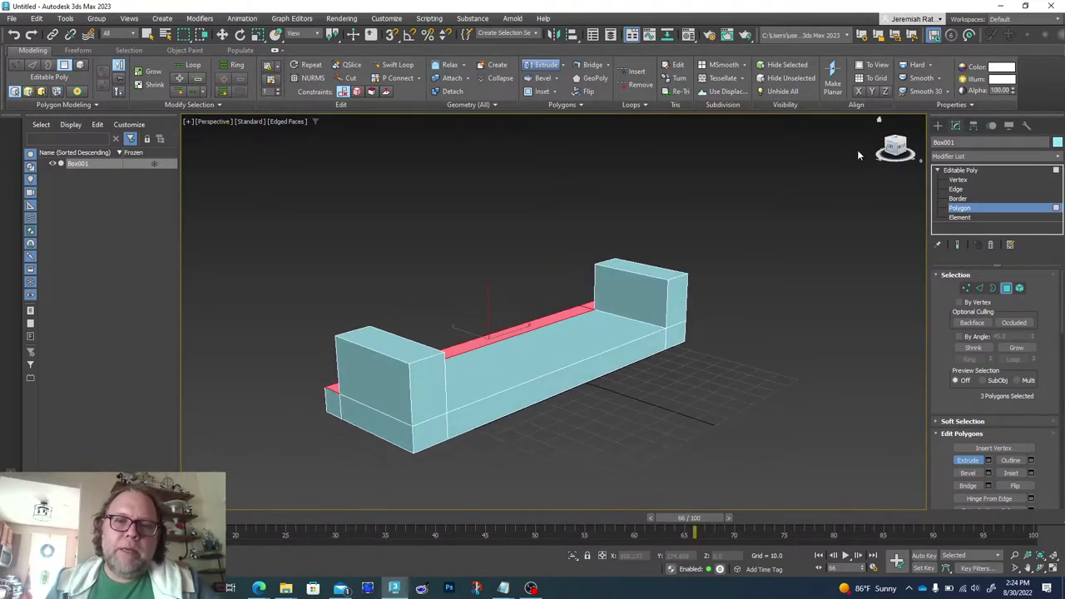
drag(486, 333, 461, 127)
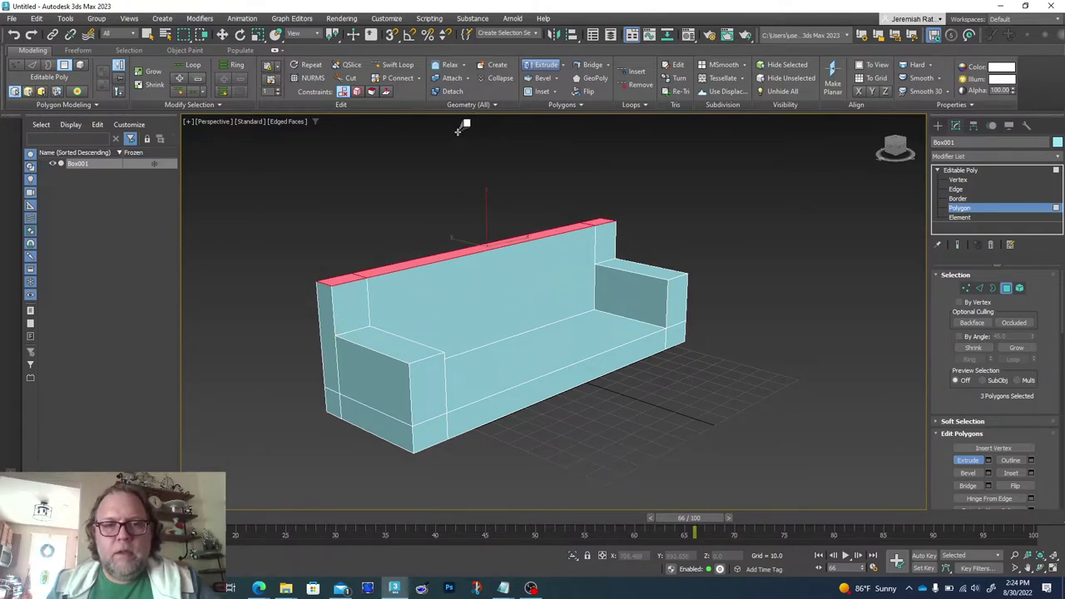
- Move the three selected polygons on top of the back rearward along Y so the sofa back leans outward
click(222, 35)
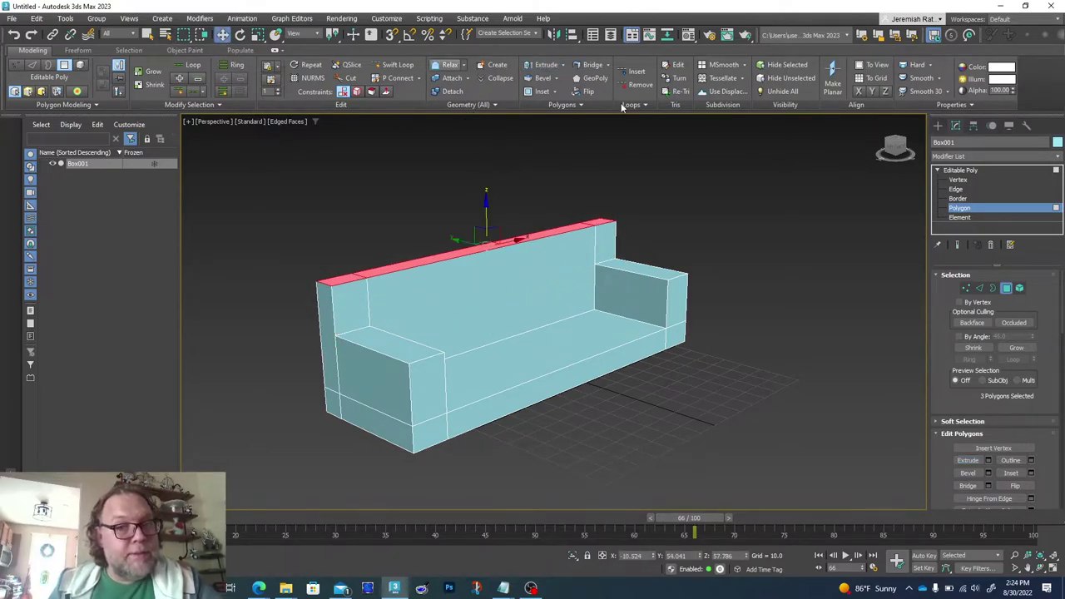
drag(897, 148, 927, 156)
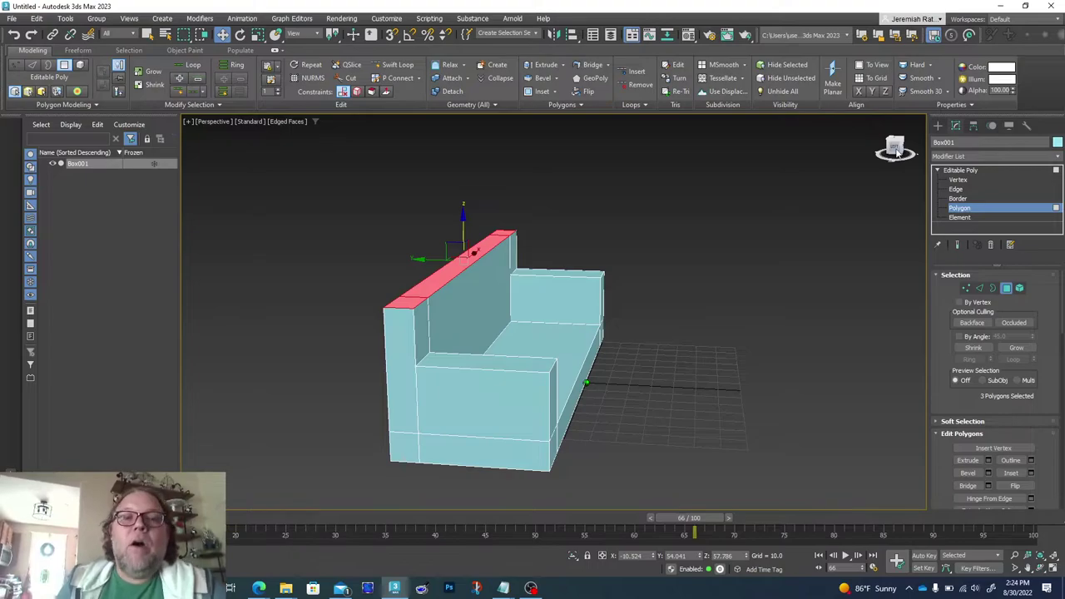
drag(441, 259, 407, 253)
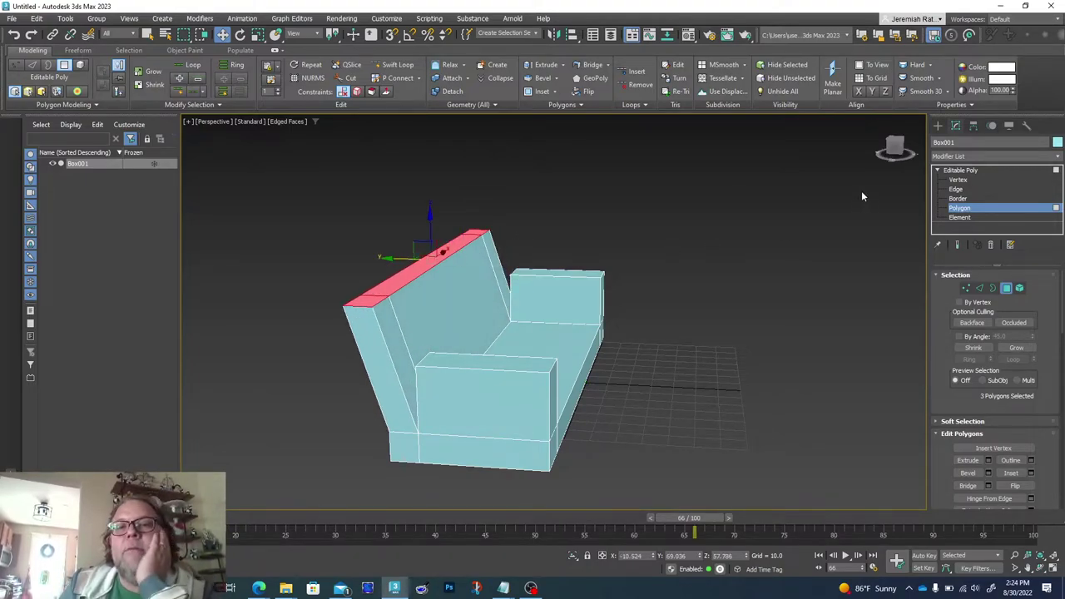
mouse_move(897, 146)
mouse_down()
mouse_move(922, 130)
mouse_move(871, 131)
mouse_move(885, 145)
mouse_move(870, 158)
mouse_move(896, 144)
mouse_up()
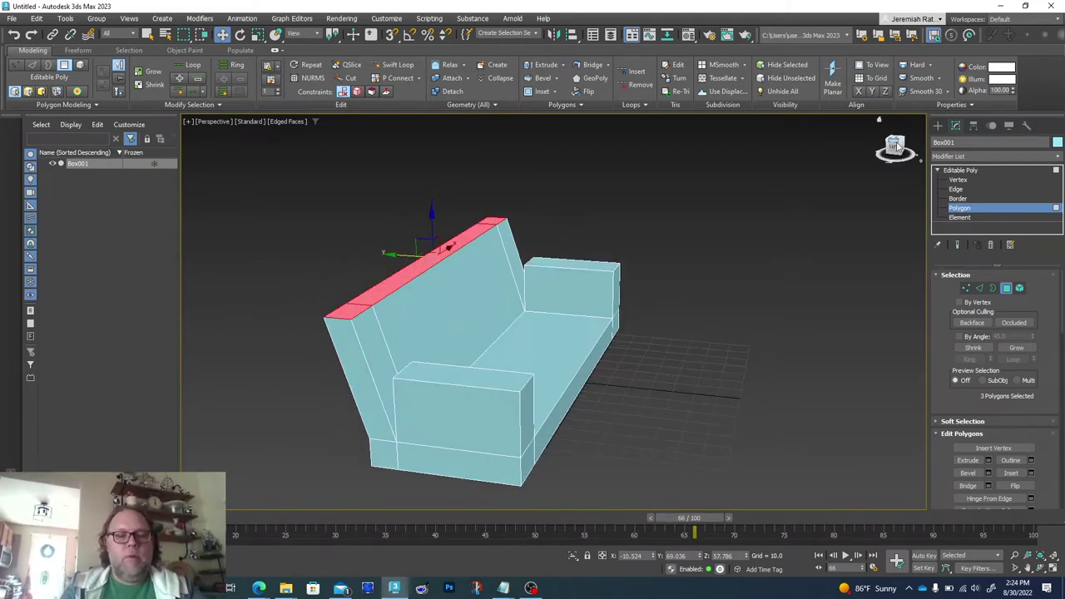
- Undo the back's lean and the back and arm extrusions, returning to the flat box with the two armrest polygons selected
key(ctrl+z)
key(ctrl+z)
key(ctrl+z)
key(ctrl+z)
key(ctrl+z)
key(ctrl+z)
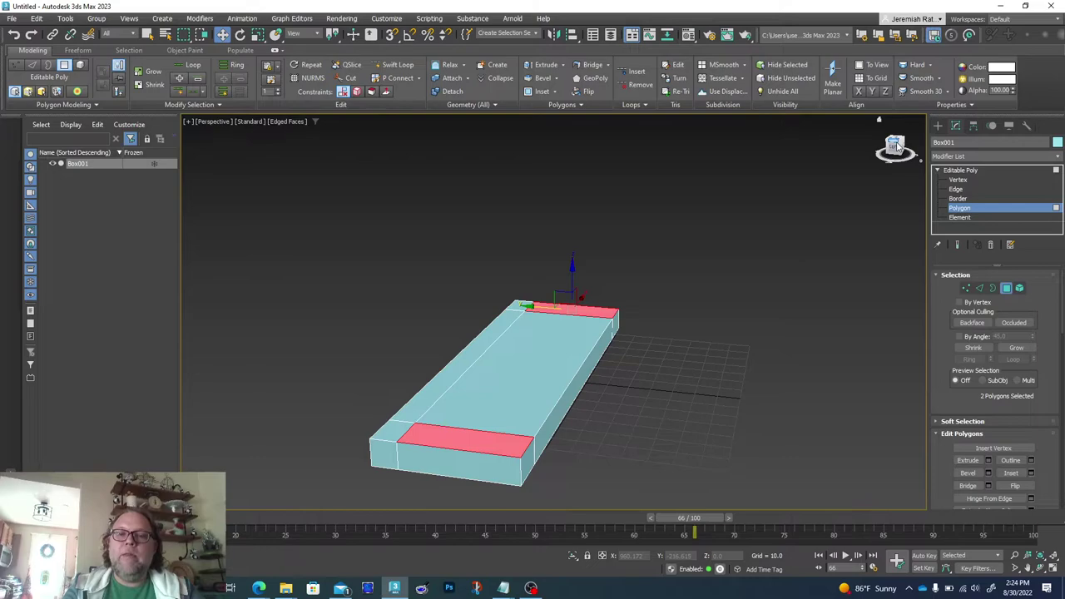
- Add the three back-strip polygons to the armrest selection and extrude all five upward together to armrest height
ctrl+click(396, 429)
ctrl+click(492, 332)
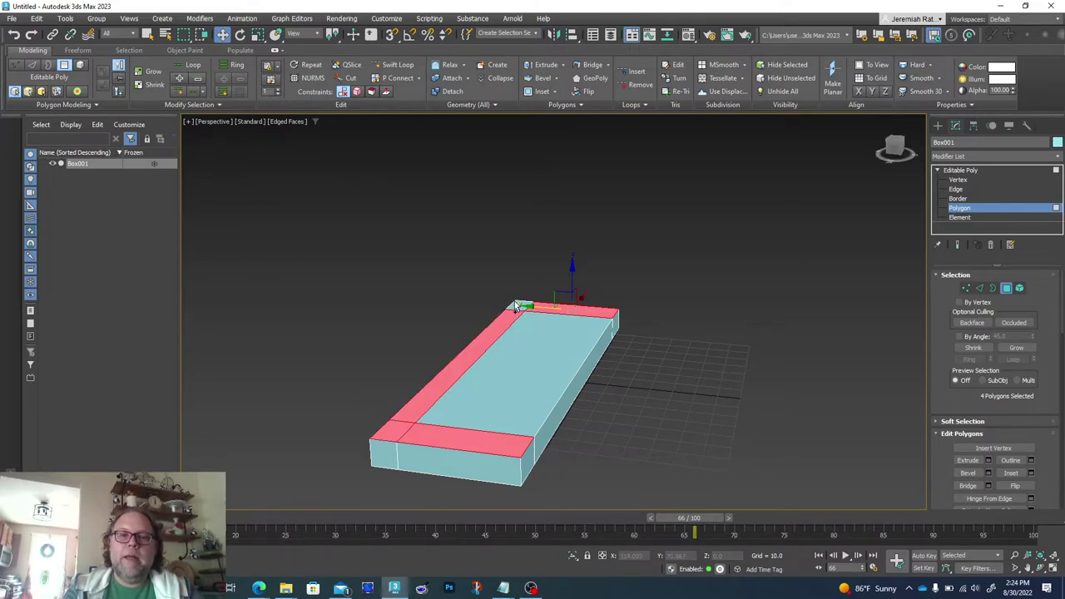
ctrl+click(518, 306)
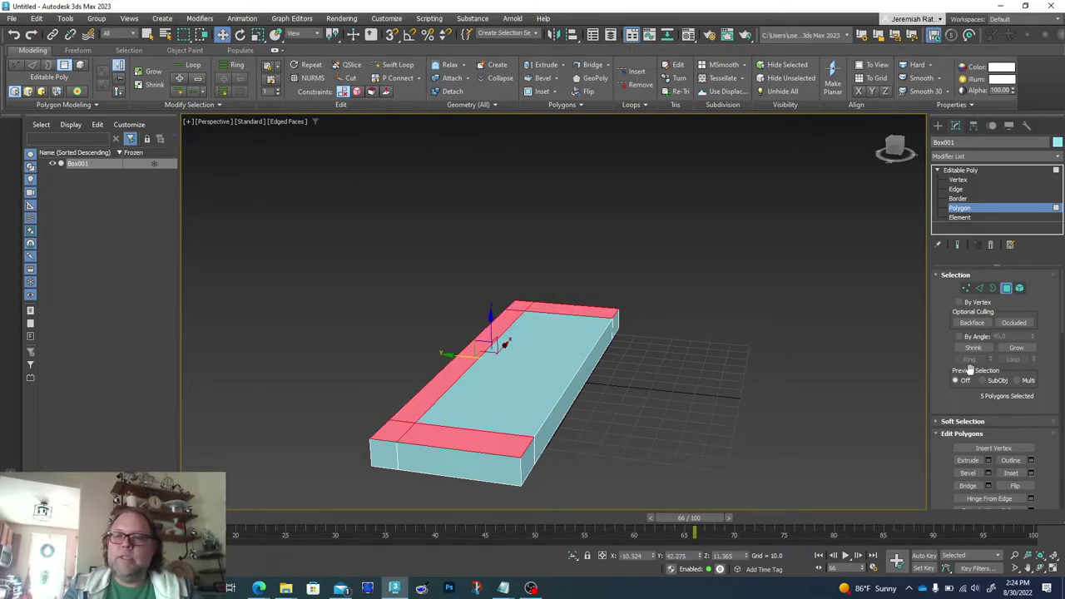
click(968, 461)
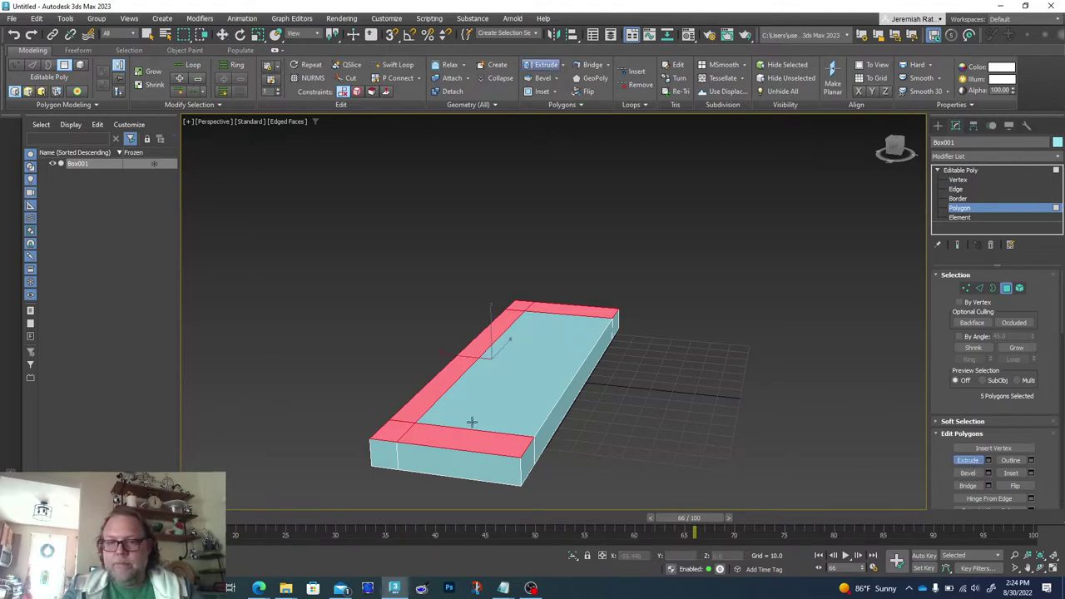
drag(451, 435, 450, 301)
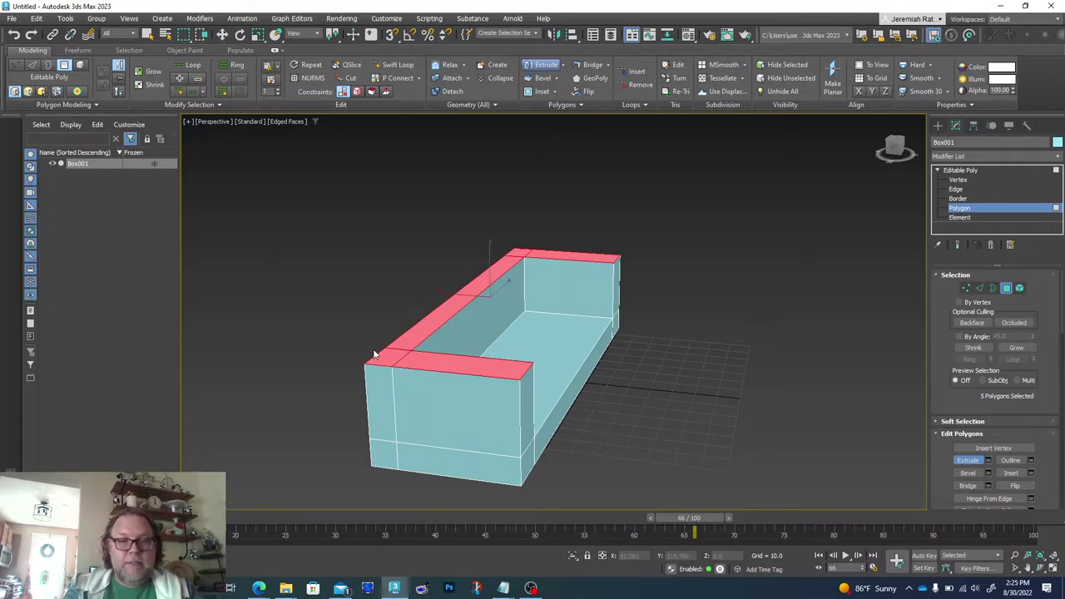
- Deselect the arm and corner polygons, extrude only the middle back polygon slightly above the arms, and clear the selection
alt+click(473, 359)
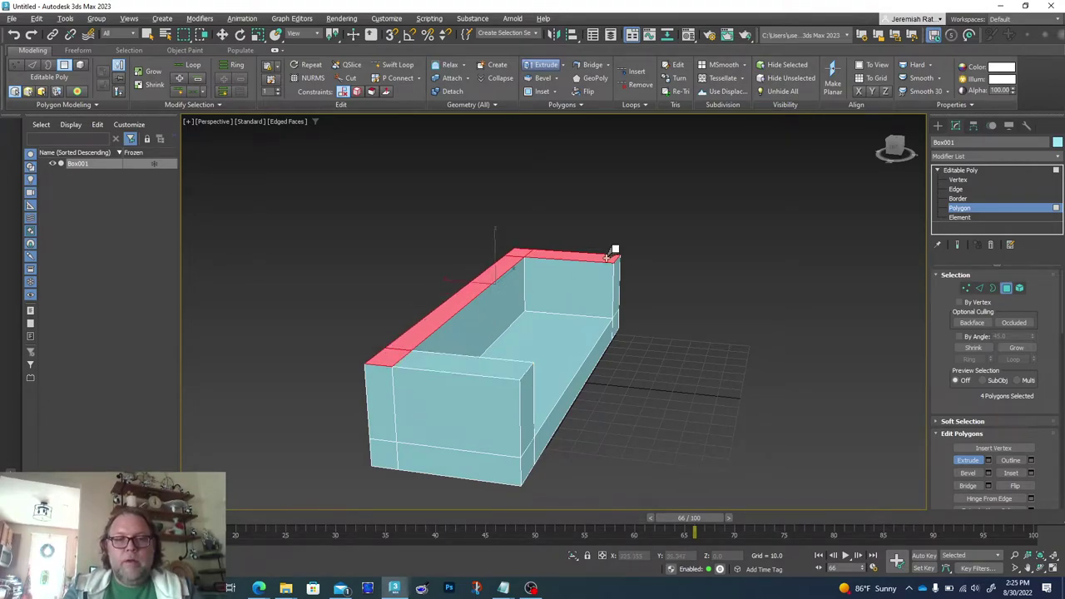
alt+click(606, 254)
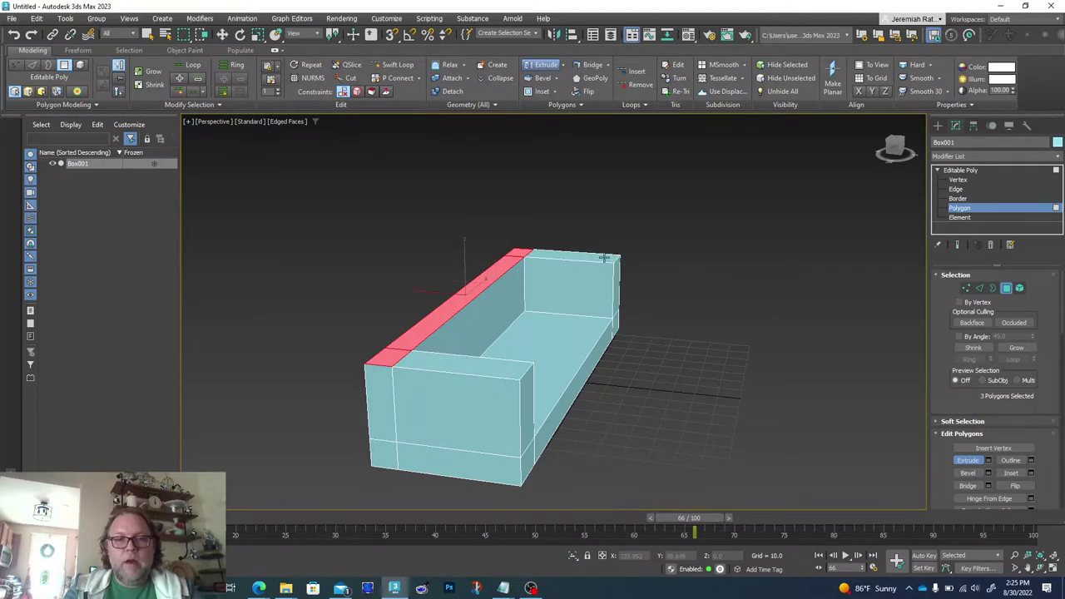
alt+click(391, 348)
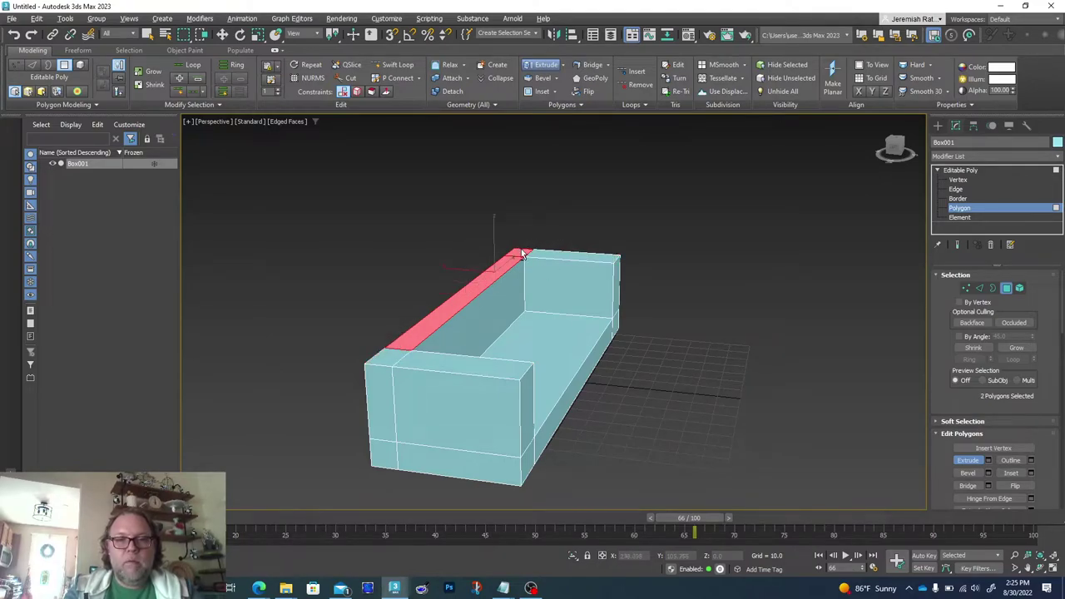
drag(483, 279, 472, 247)
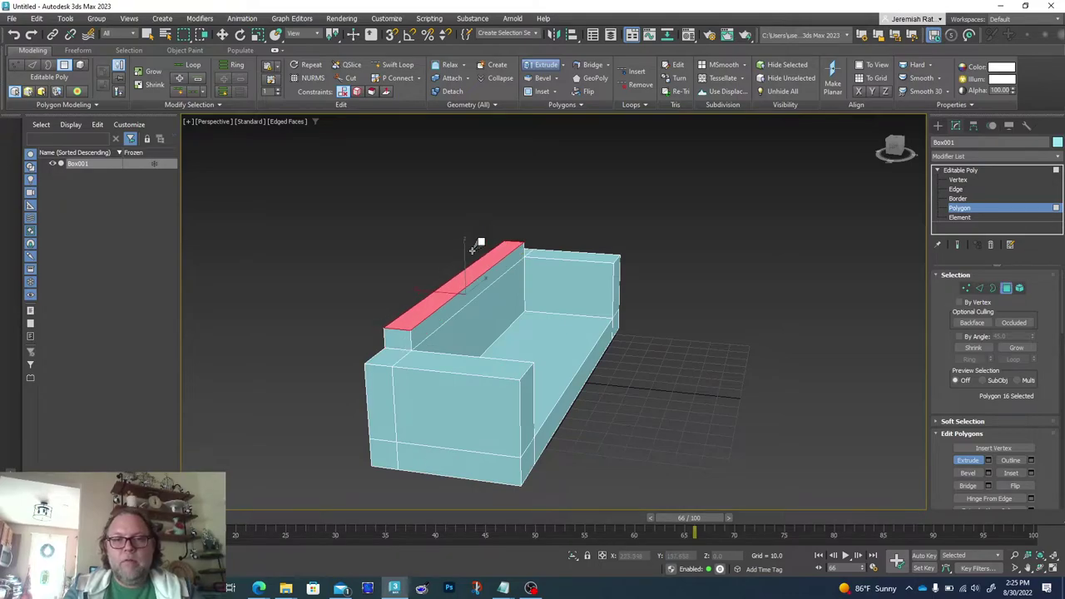
click(572, 198)
mouse_move(886, 157)
mouse_down()
mouse_move(843, 155)
mouse_move(913, 155)
mouse_move(897, 155)
mouse_up()
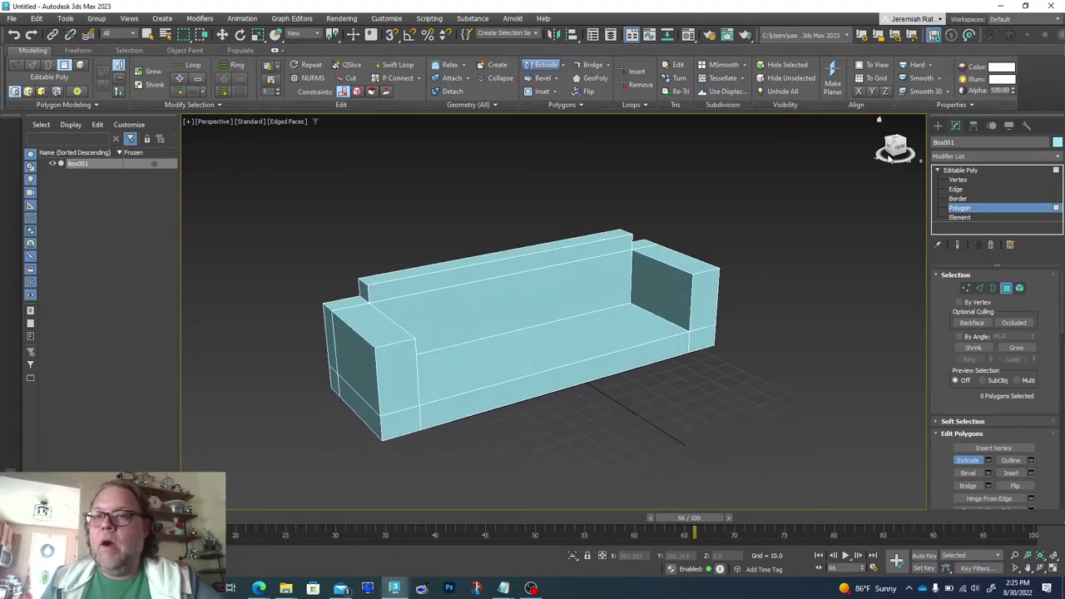
- Create a ChamferBox cushion in the Top view inside the left armrest, about 46.8 long, 53.5 wide and 12.7 high with a 5.7 fillet
click(938, 125)
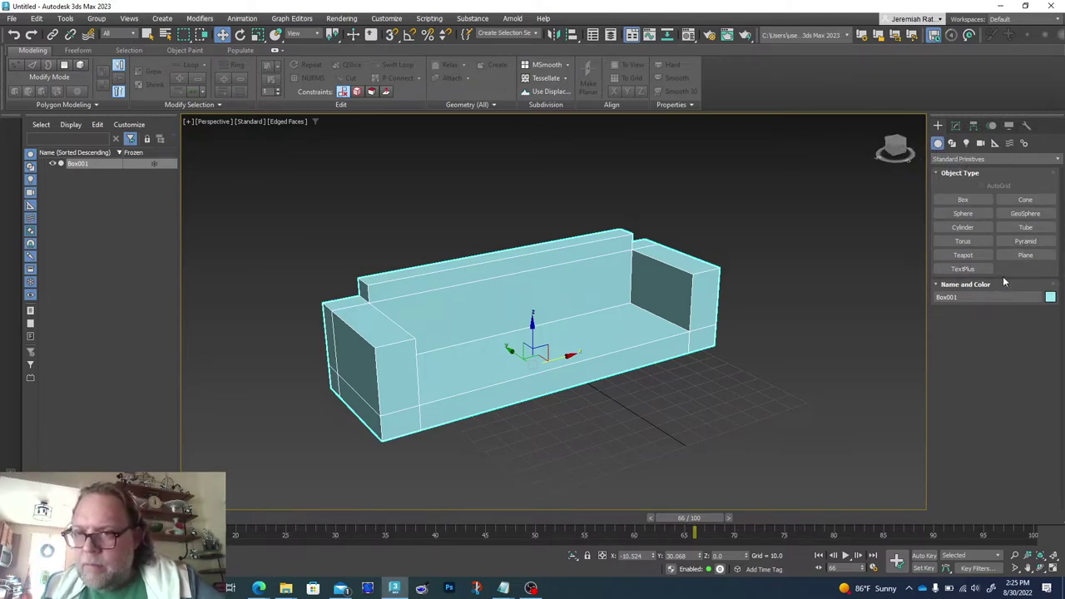
click(973, 160)
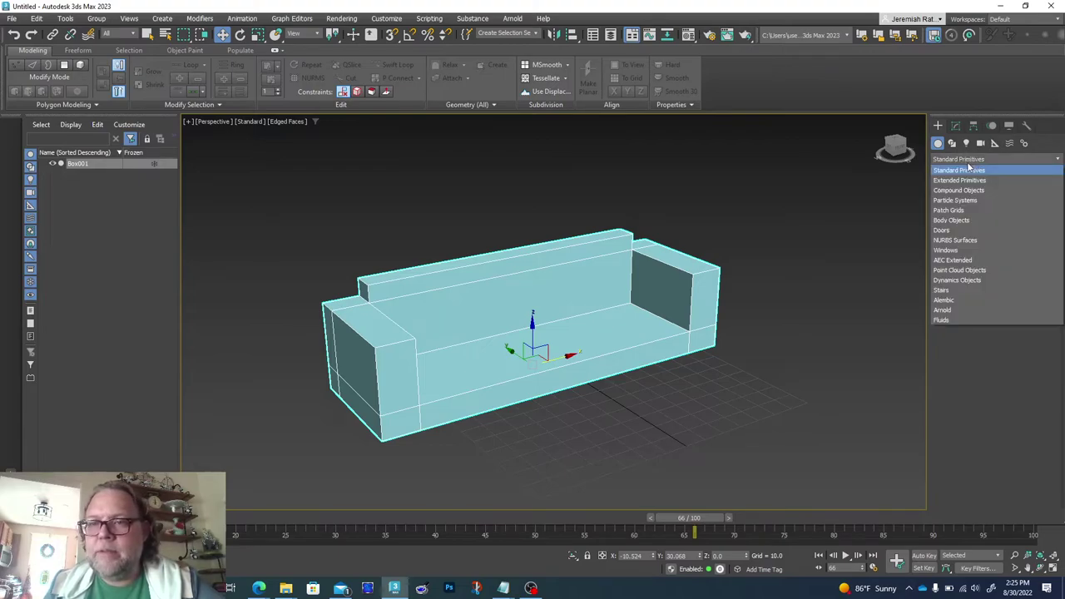
click(964, 181)
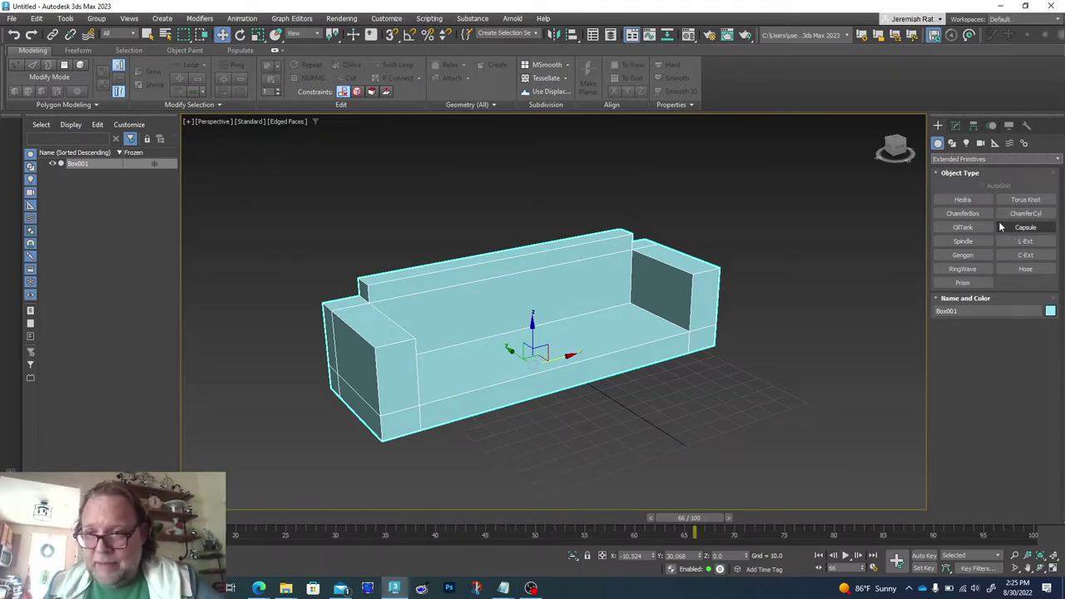
click(986, 214)
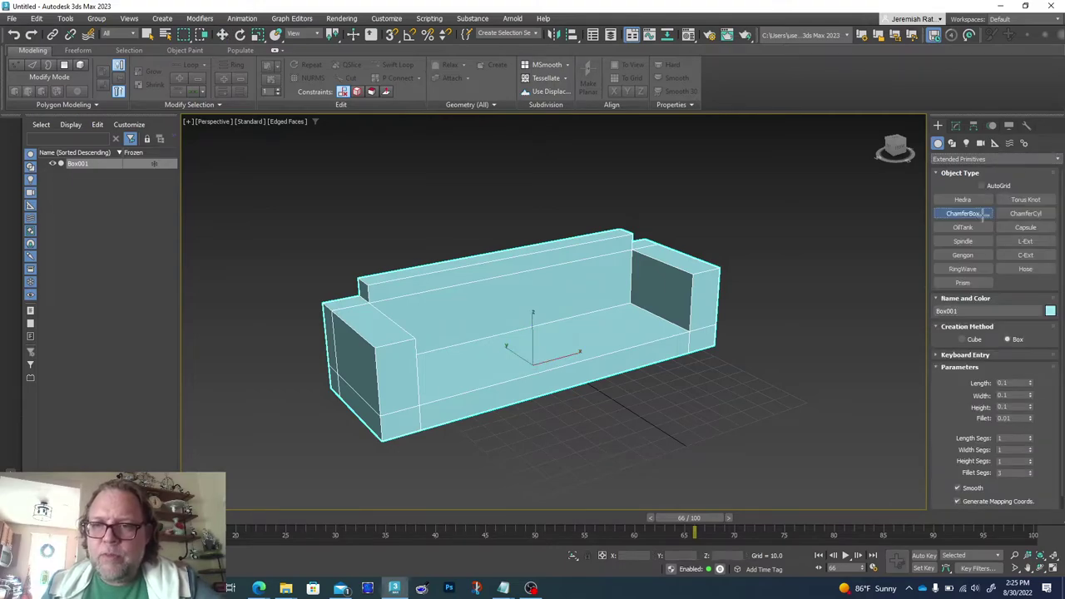
click(1051, 568)
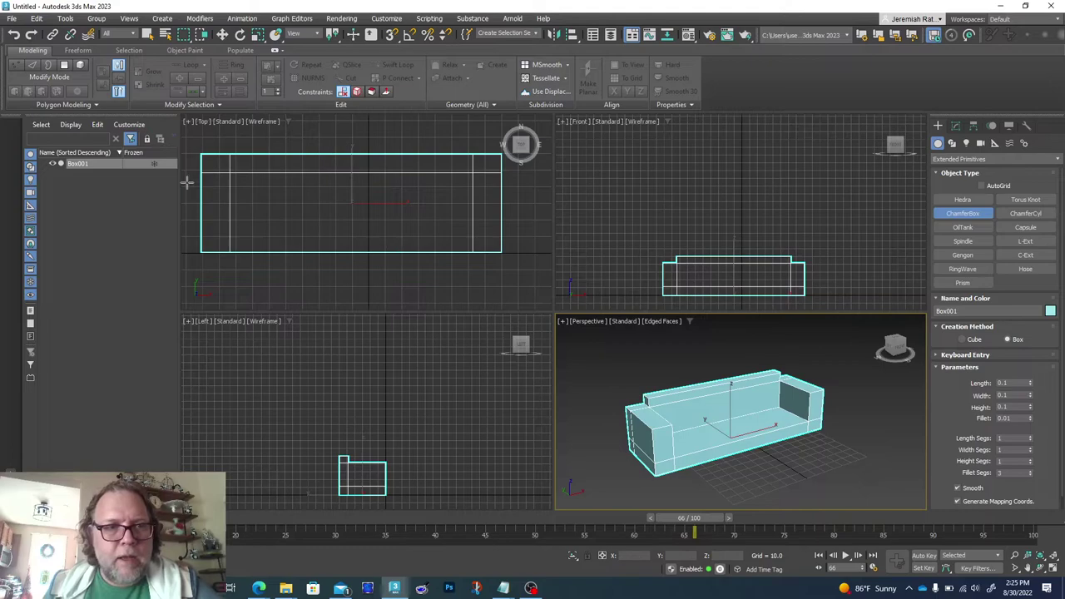
drag(230, 173, 318, 251)
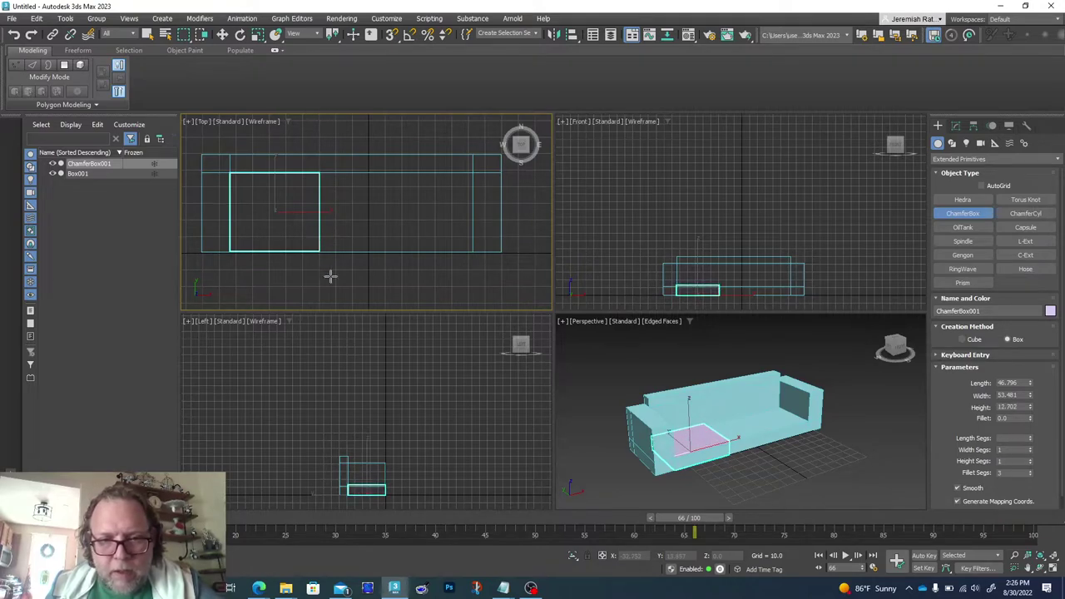
click(413, 250)
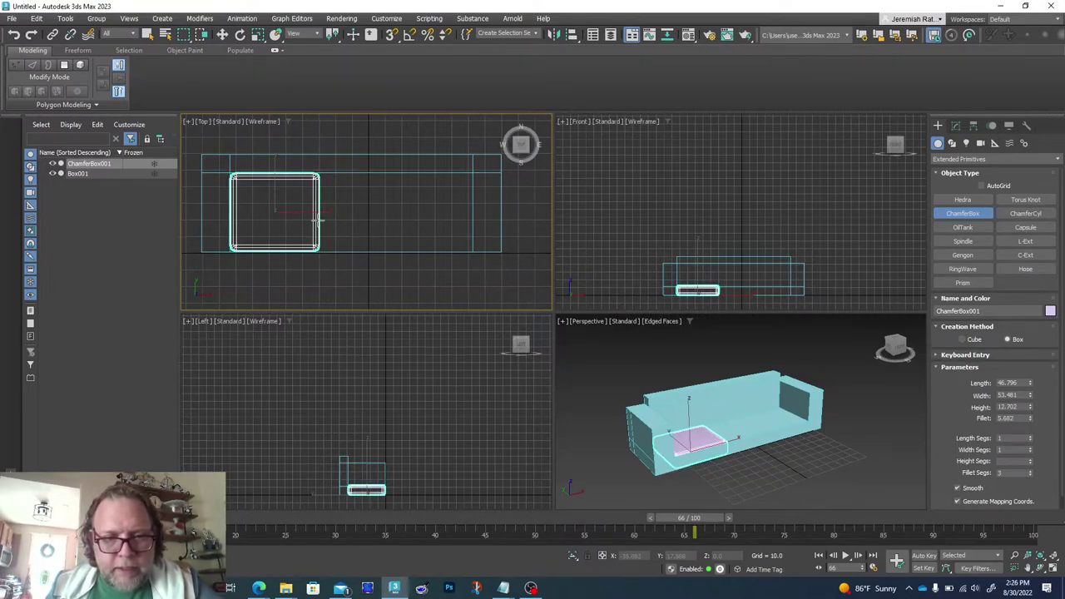
- Raise the cushion along Z to about 11.3 so it rests on the sofa seat, checking it from the front in the perspective view
click(222, 35)
click(690, 424)
mouse_move(690, 423)
mouse_down()
mouse_move(687, 405)
mouse_move(687, 414)
mouse_up()
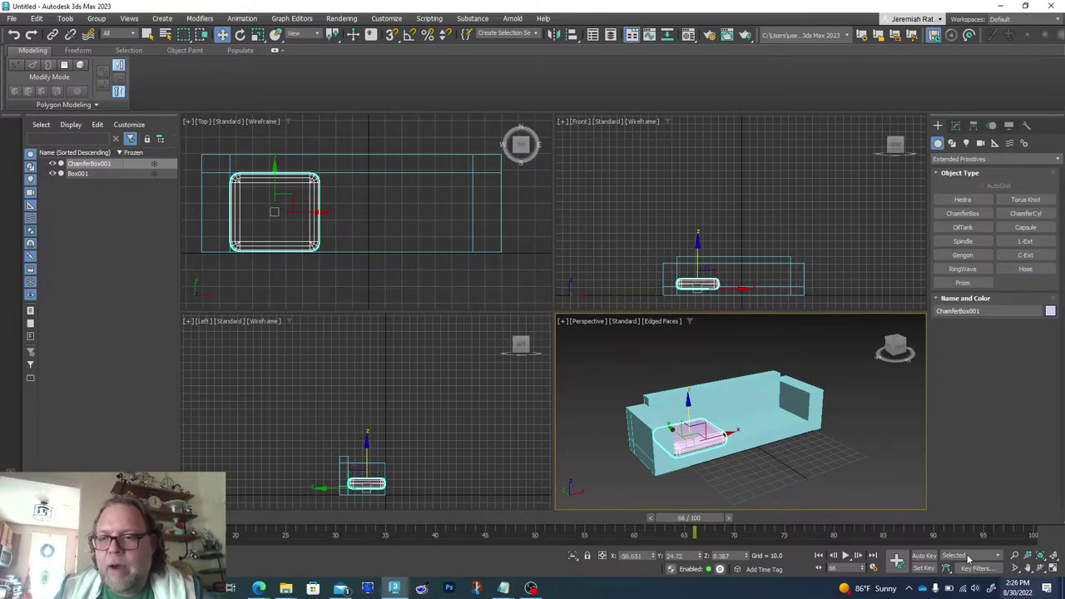
click(1053, 569)
click(620, 377)
click(896, 156)
click(467, 334)
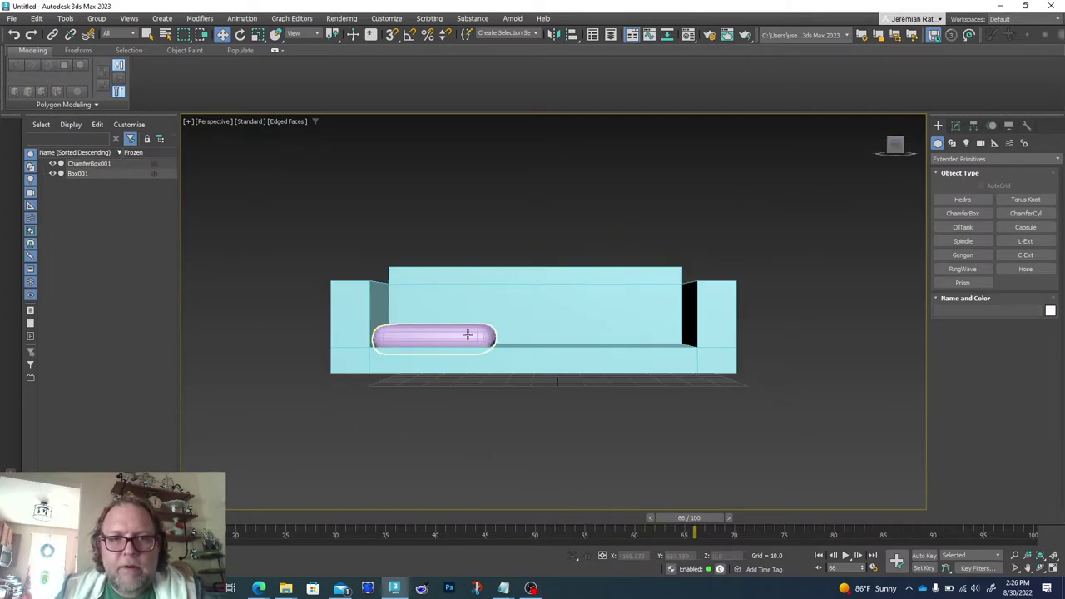
click(468, 335)
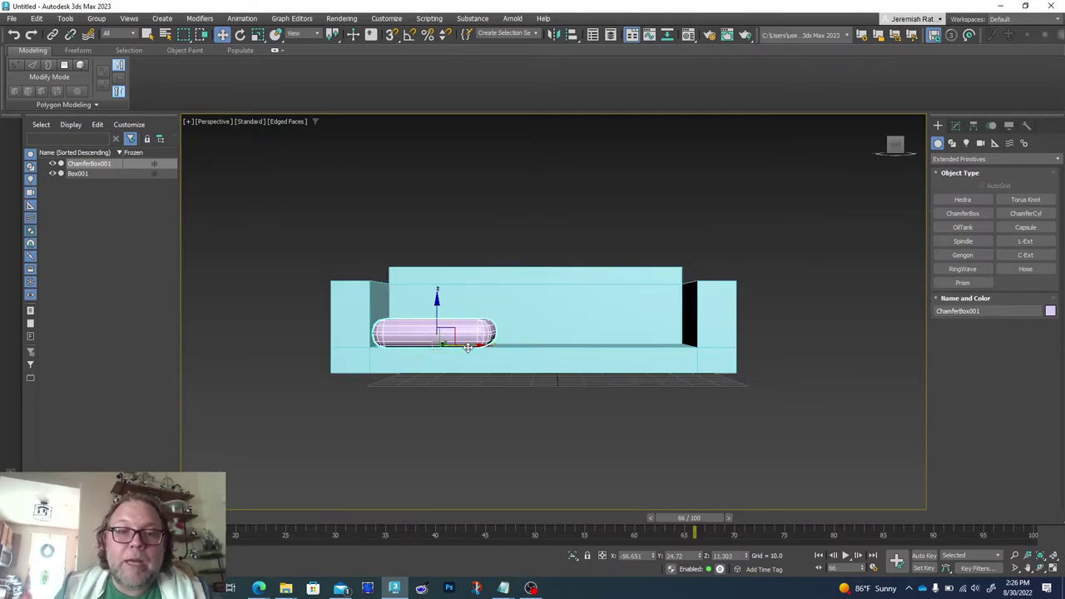
- Clone the seat cushion along X as two instances, making a row of three cushions across the seat
shift+drag(479, 349, 586, 381)
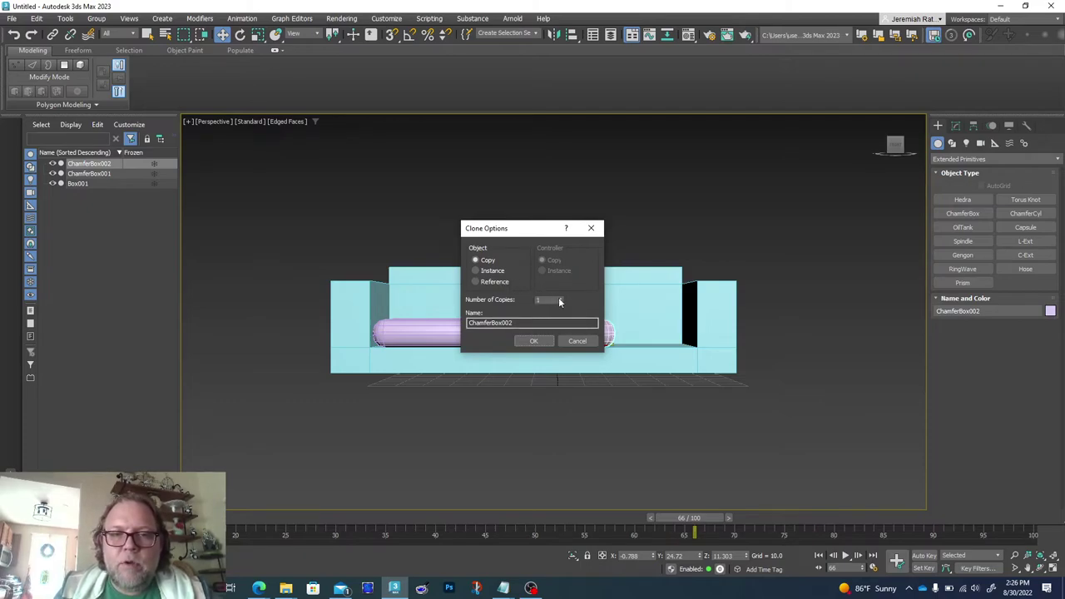
click(539, 345)
drag(894, 143, 896, 147)
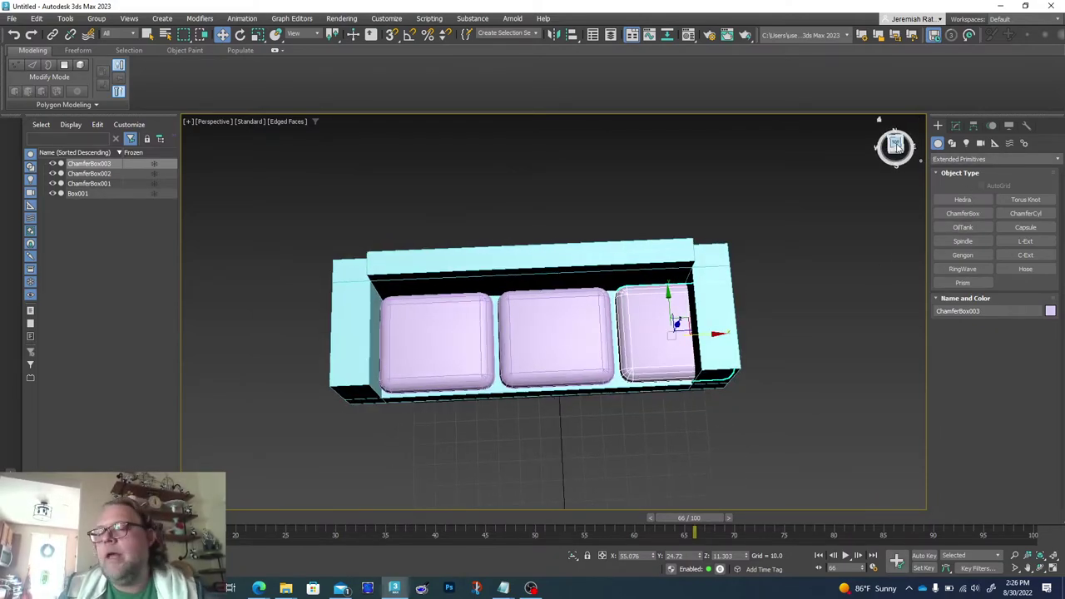
- Reduce the width of the instanced seat cushions to about 44.9 through the left cushion's parameters
click(460, 321)
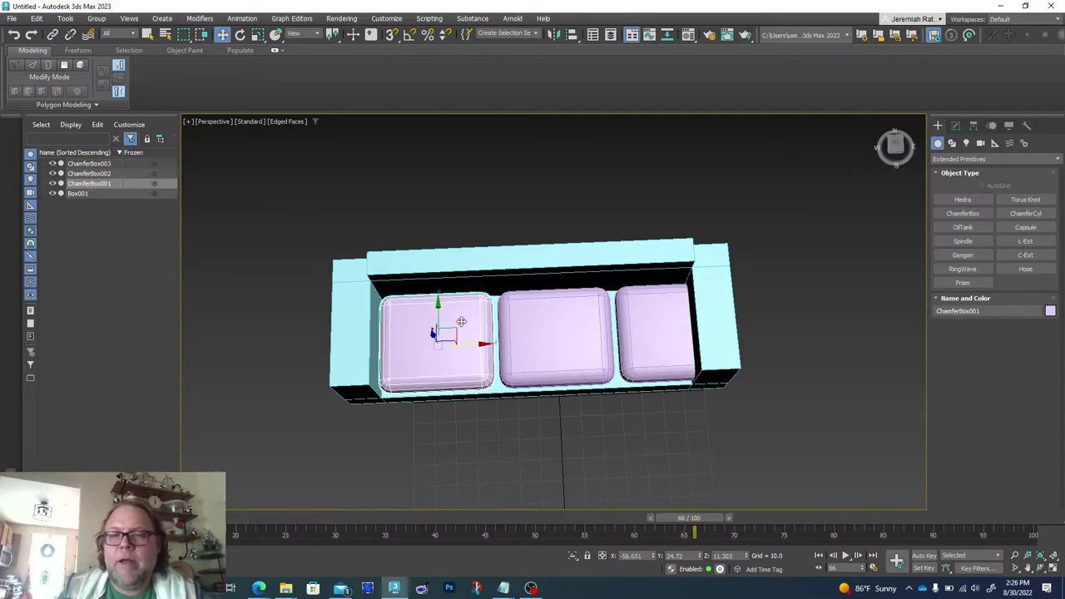
click(955, 125)
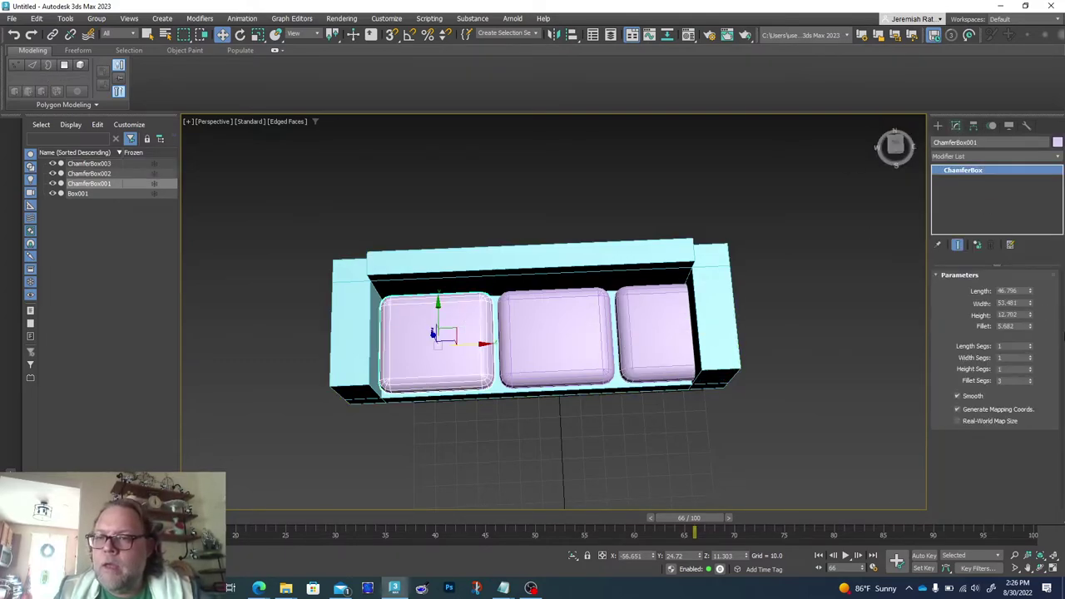
drag(1029, 308, 1030, 315)
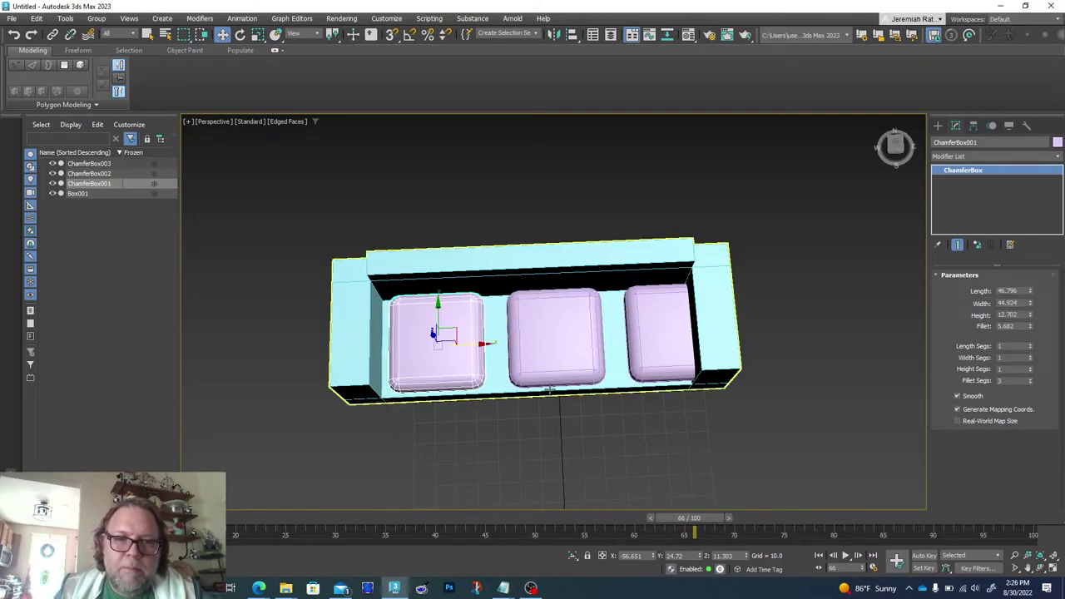
- Slide the three cushions along X so they sit between the arms with the middle cushion centred between the outer two
drag(477, 345, 467, 345)
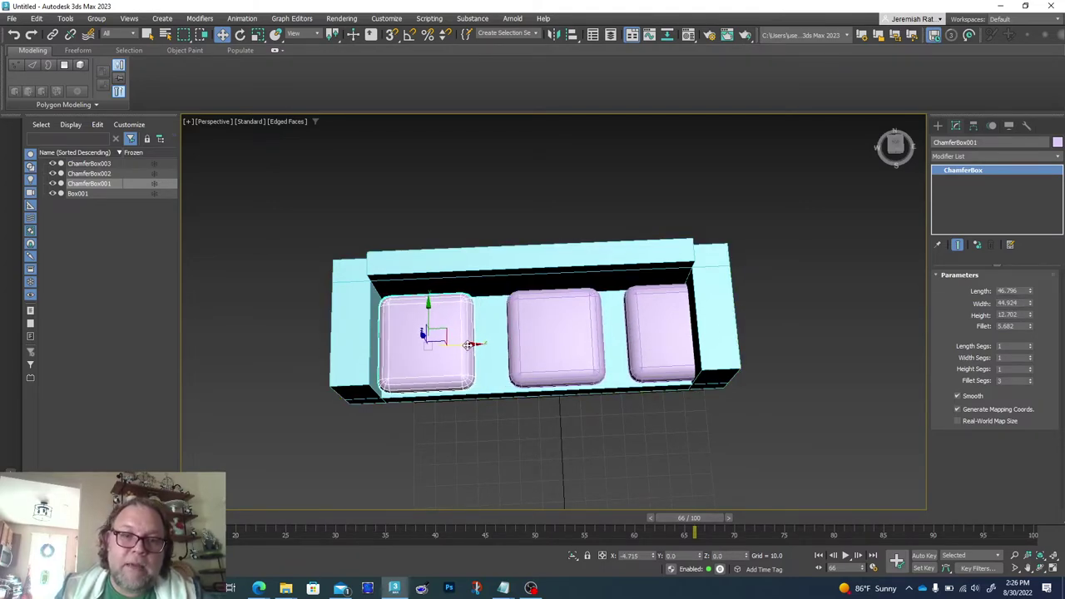
click(540, 349)
drag(578, 339, 554, 338)
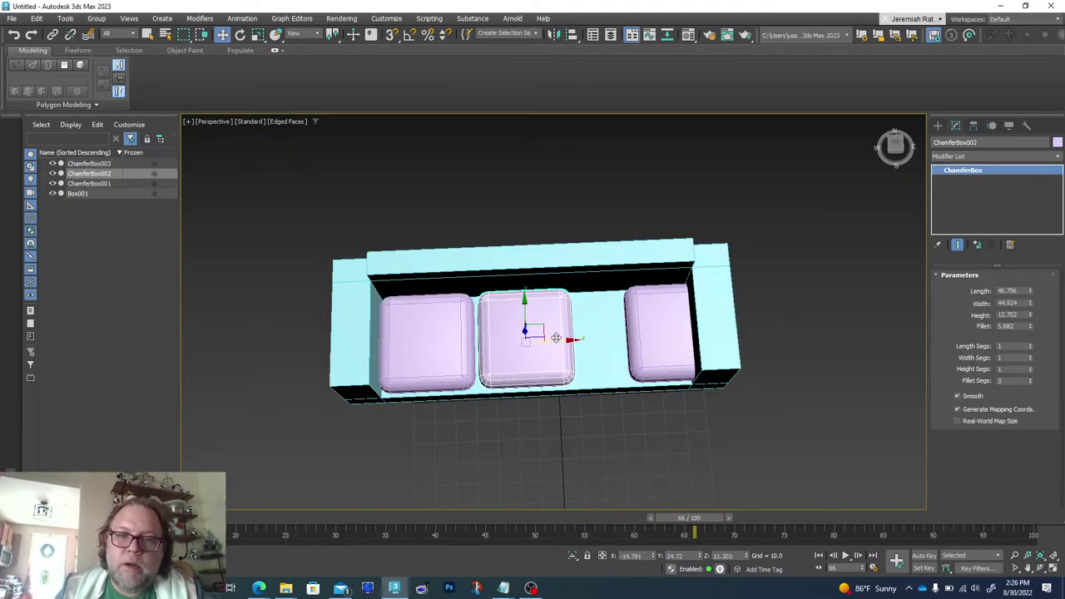
click(647, 341)
drag(704, 335, 666, 332)
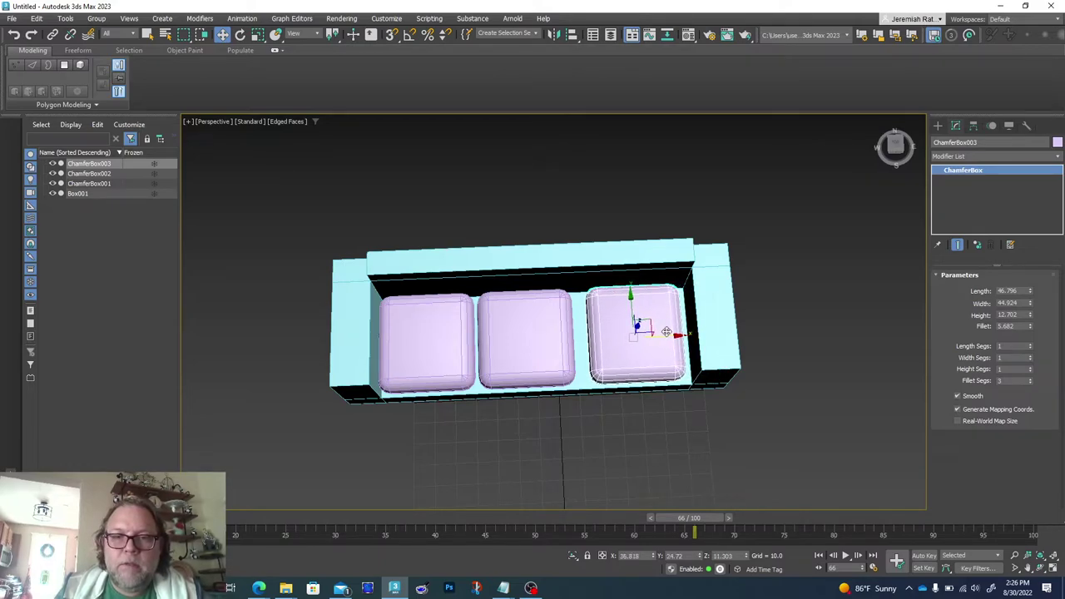
click(547, 344)
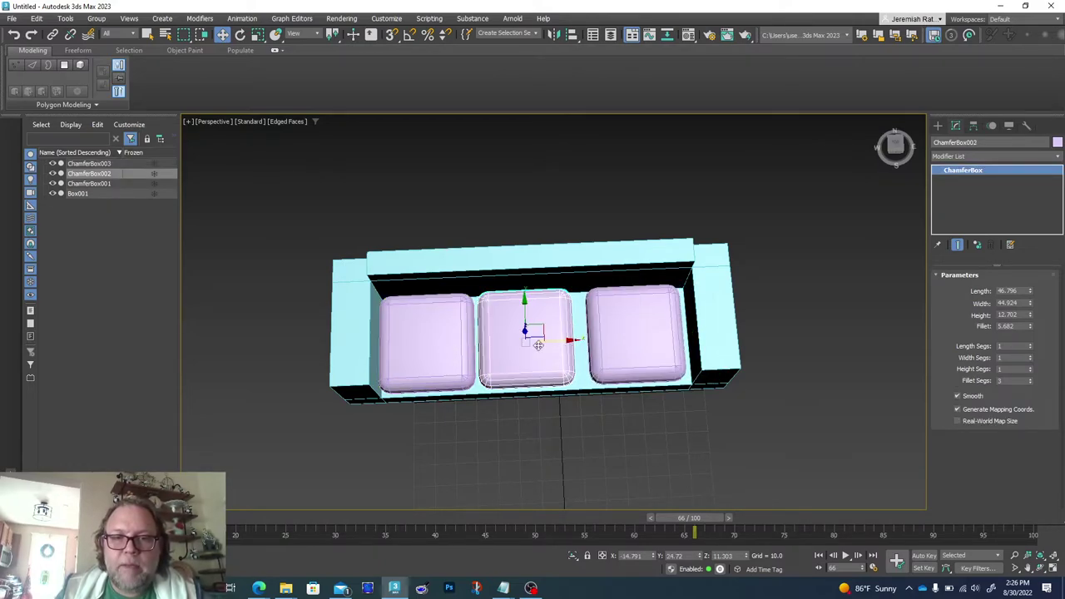
drag(551, 340, 557, 340)
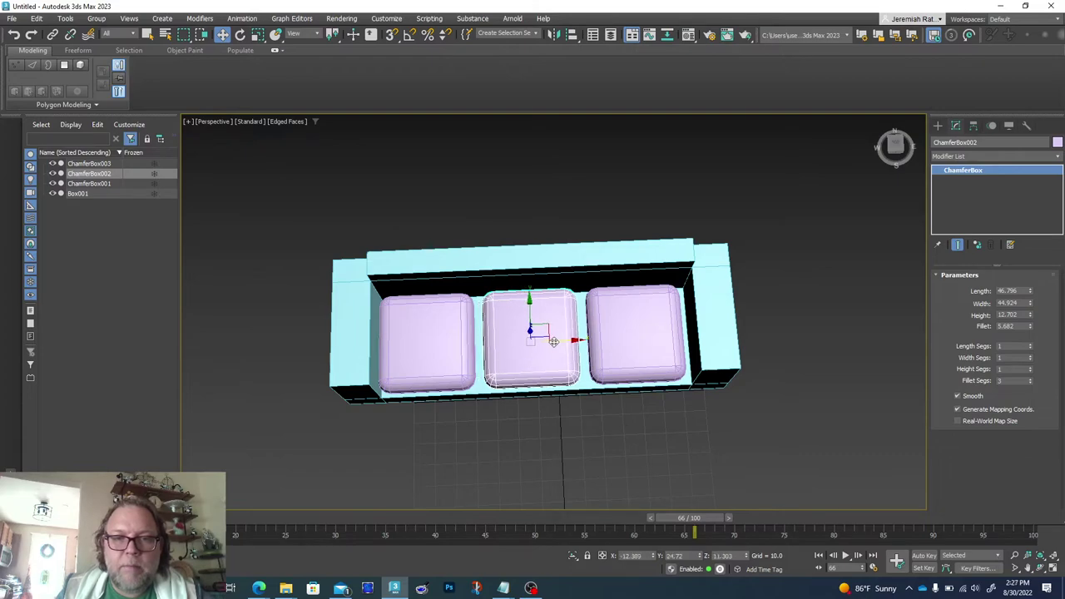
- Nudge the left cushion toward the middle one and enlarge the instanced cushions to about 49.6 long and 47.6 wide
click(450, 350)
drag(470, 344, 475, 346)
drag(1033, 295, 1029, 298)
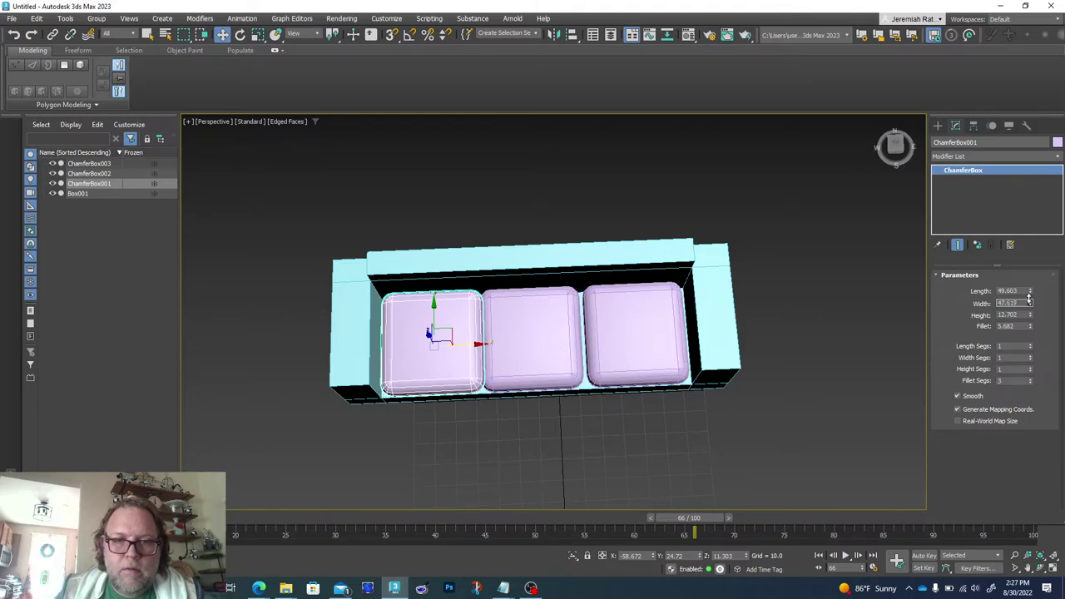
- Nudge the left and middle seat cushions along X to even out the gaps between the three cushions
drag(467, 342, 462, 342)
click(516, 360)
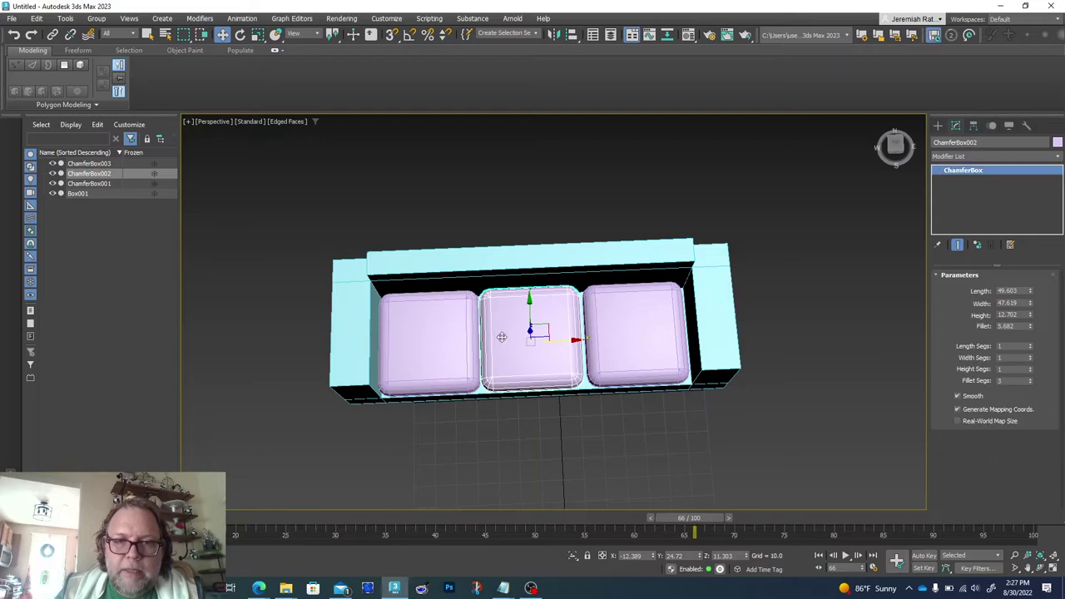
drag(550, 339, 553, 339)
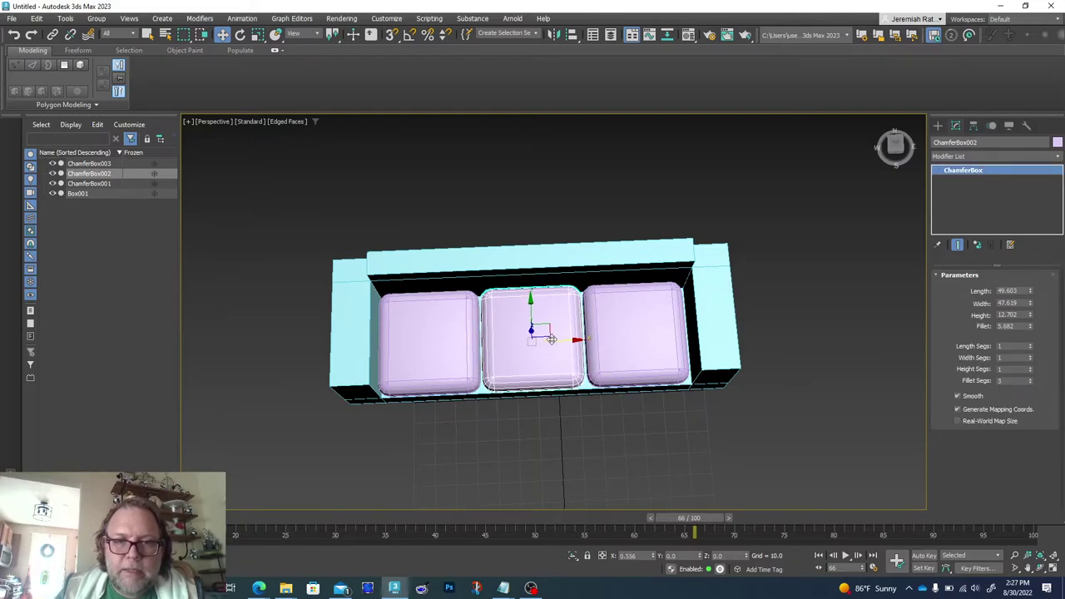
click(751, 267)
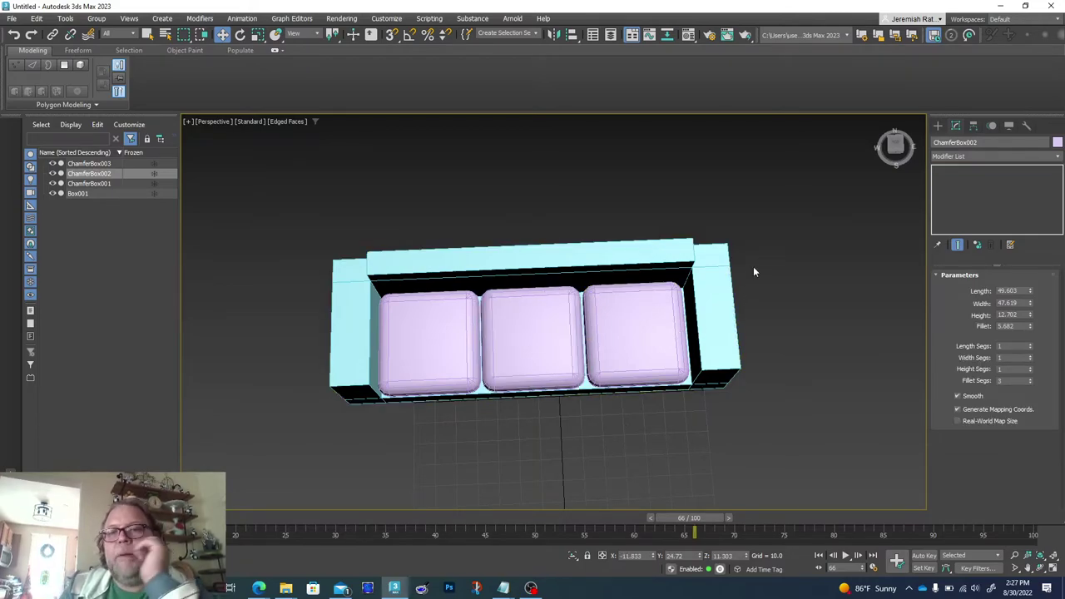
- Create a ChamferBox back cushion in the Front view, about 25.6 long, 74 wide and 7.8 high with a fillet of about 7.1
drag(894, 139, 908, 95)
alt+middle_drag(531, 339, 531, 338)
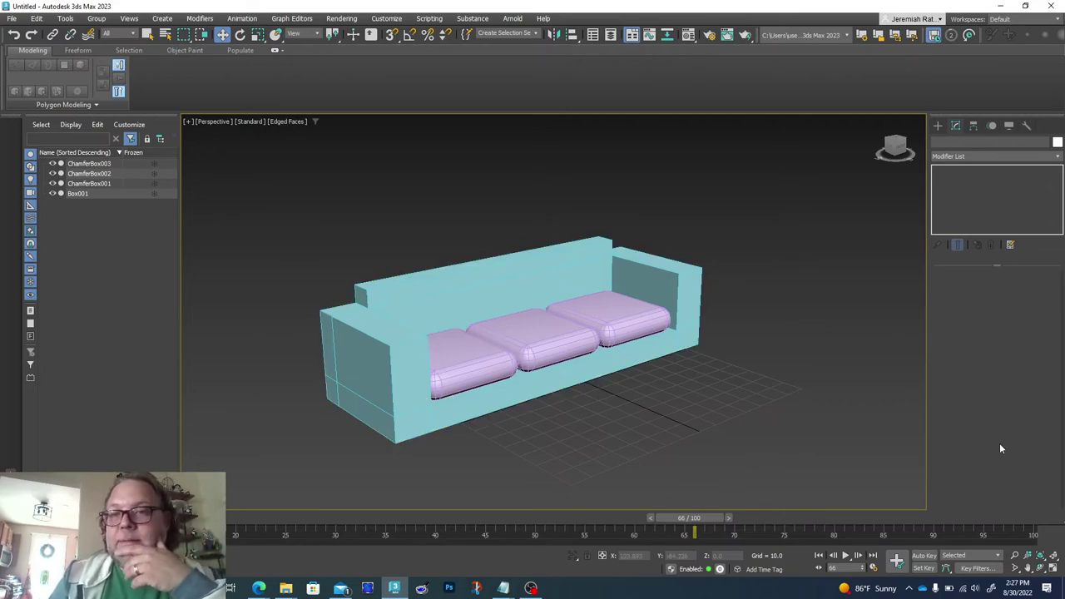
click(1055, 567)
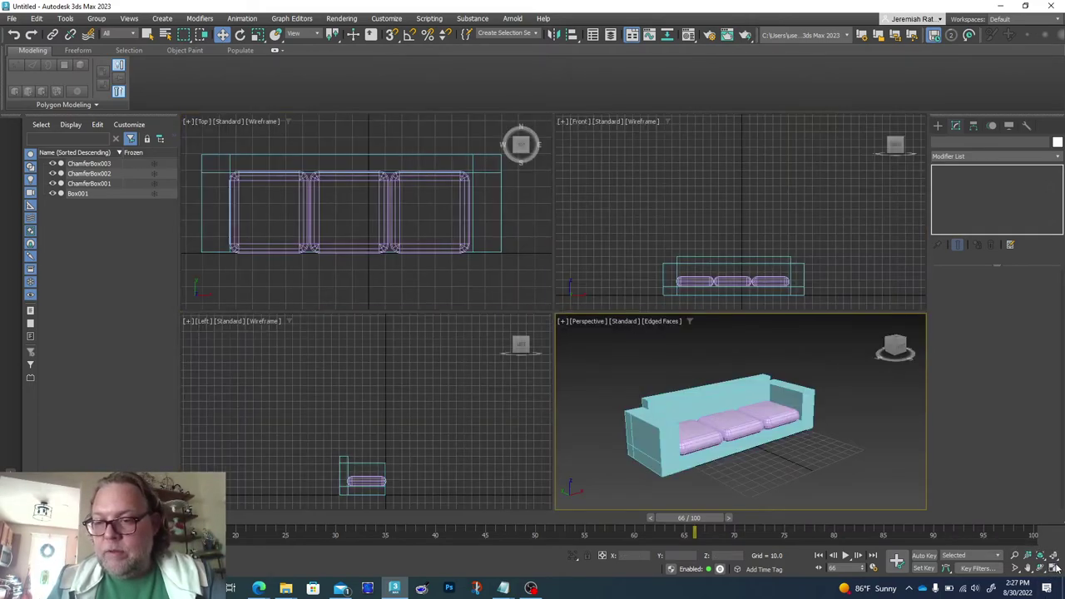
click(939, 127)
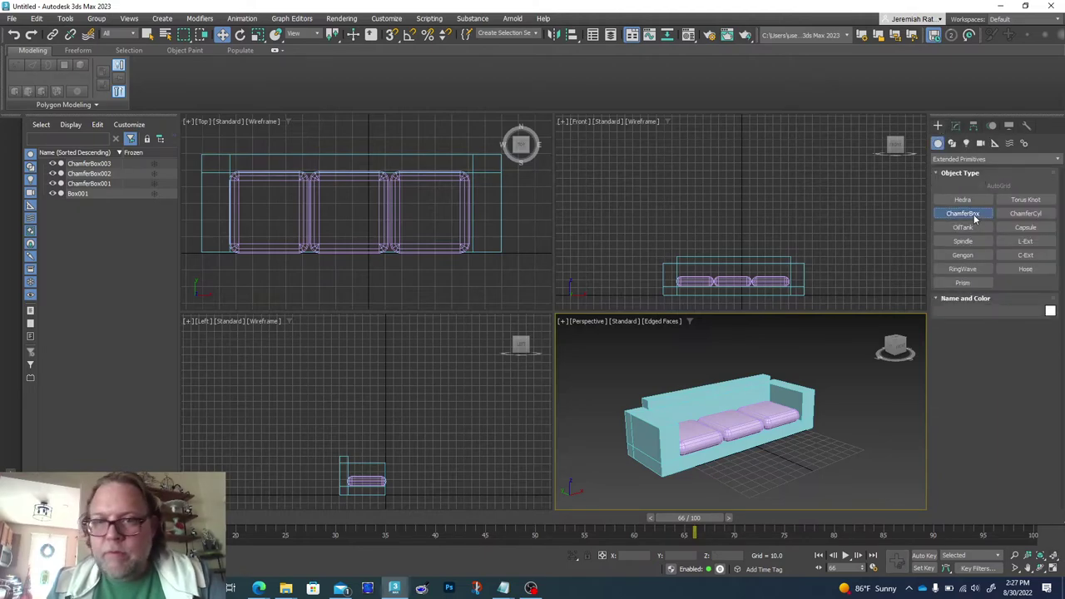
click(963, 214)
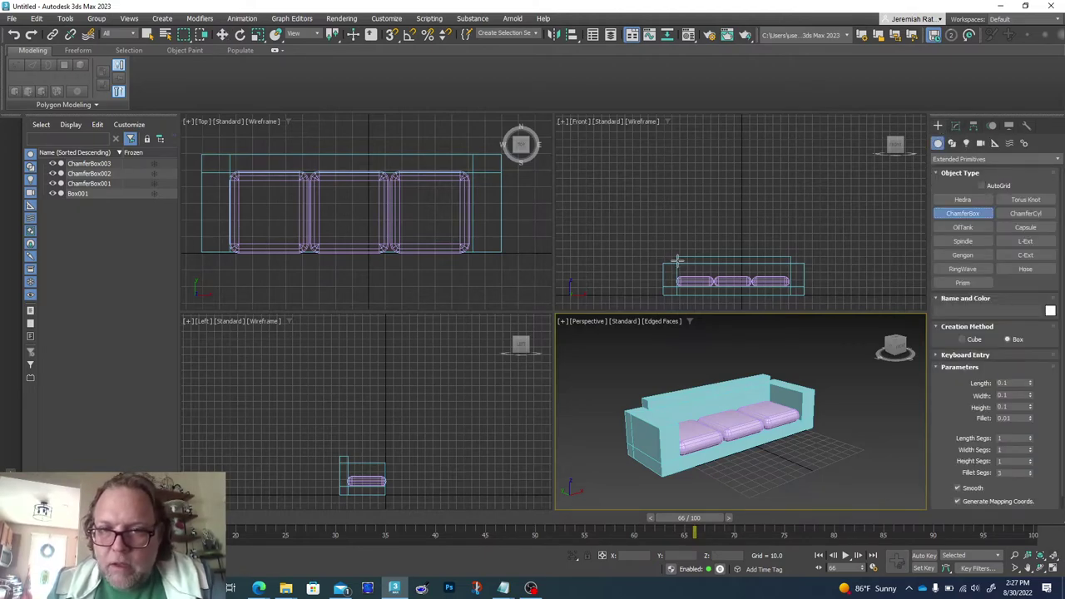
drag(676, 255, 734, 276)
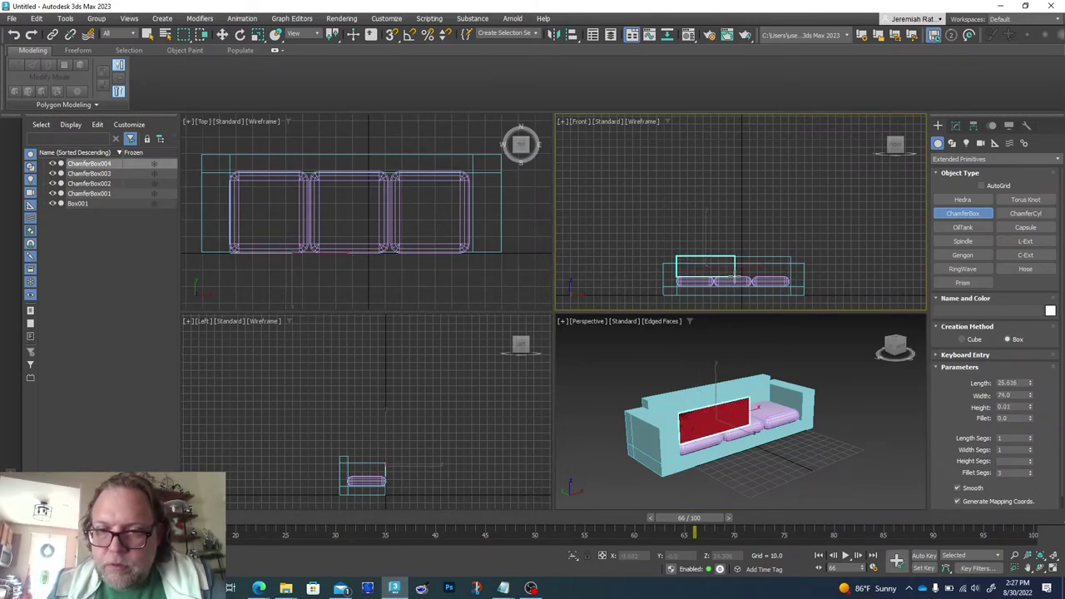
click(730, 267)
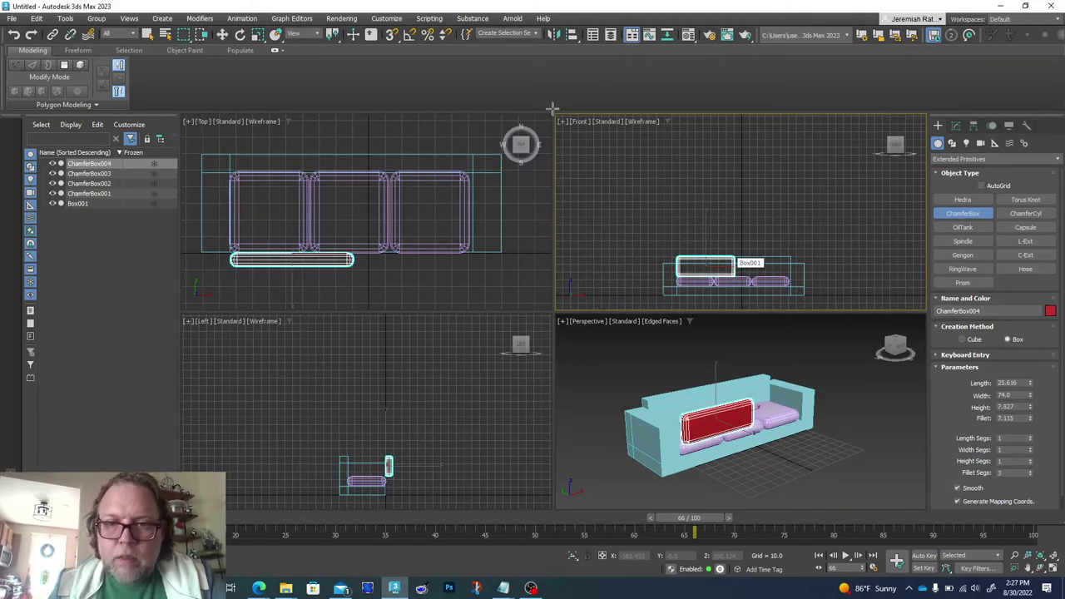
- Move the back cushion along Y in the Top view so it rests against the sofa's backrest
click(222, 34)
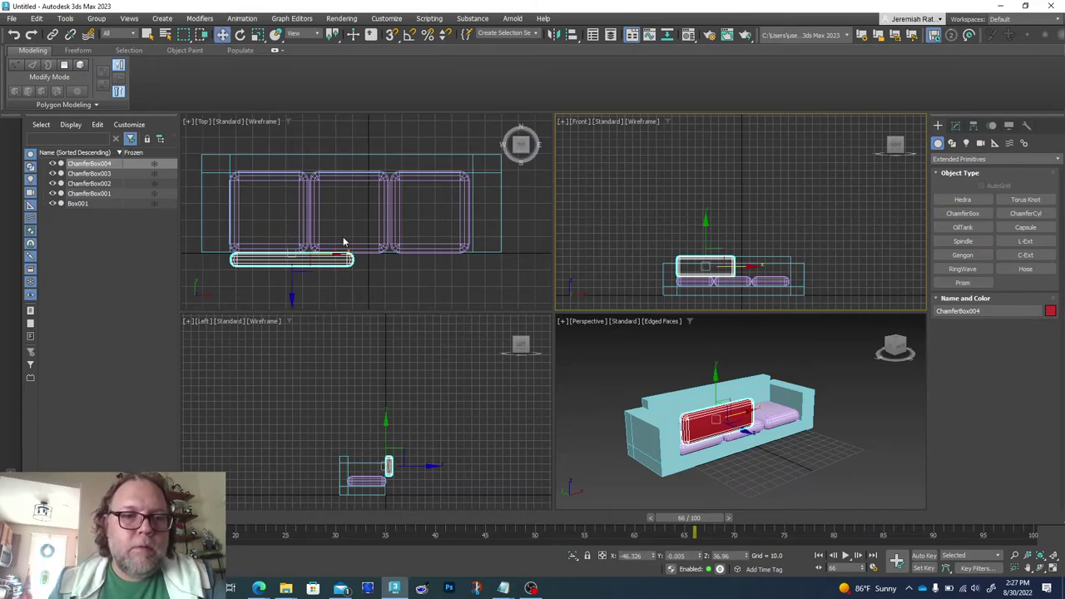
right_click(330, 300)
drag(290, 213, 277, 138)
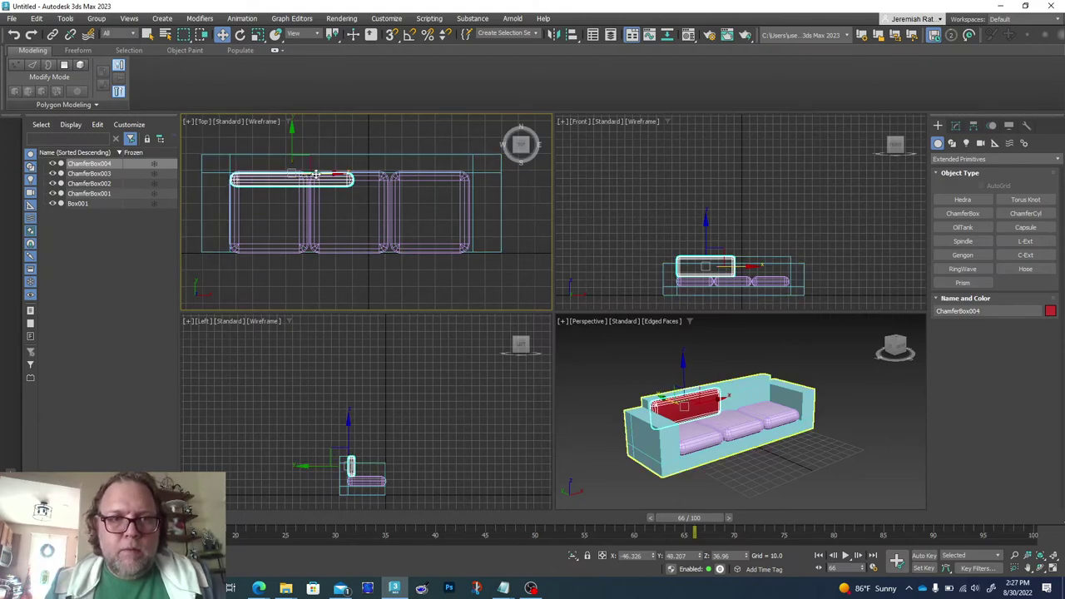
- Clone the back cushion along X as one instance beside the original and reduce the instanced width to about 69.6
mouse_move(336, 180)
shift+mouse_down()
mouse_move(458, 191)
mouse_move(446, 196)
shift+mouse_up()
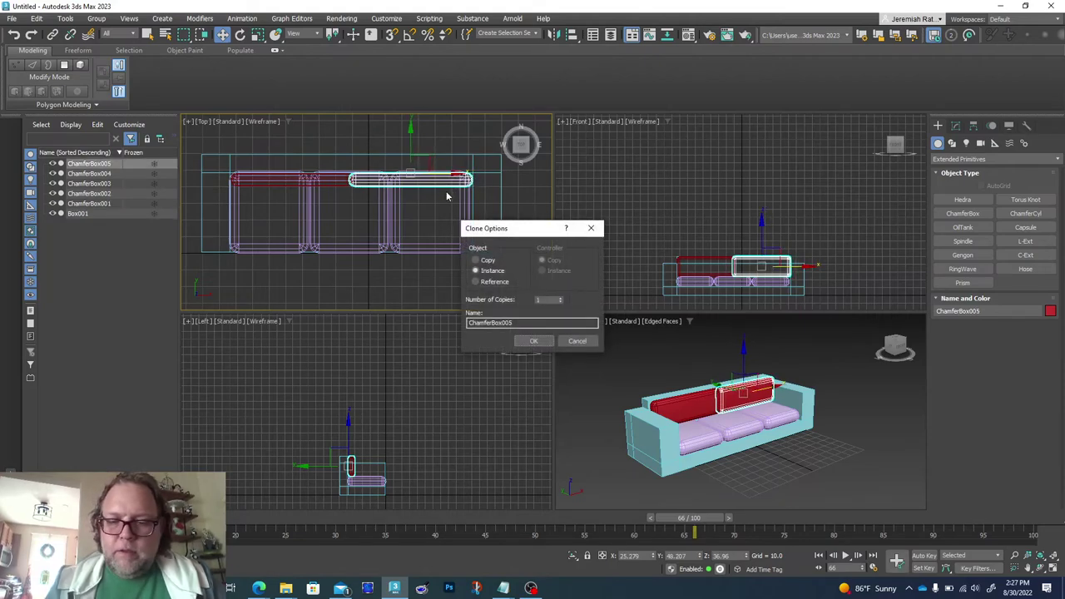
key(Return)
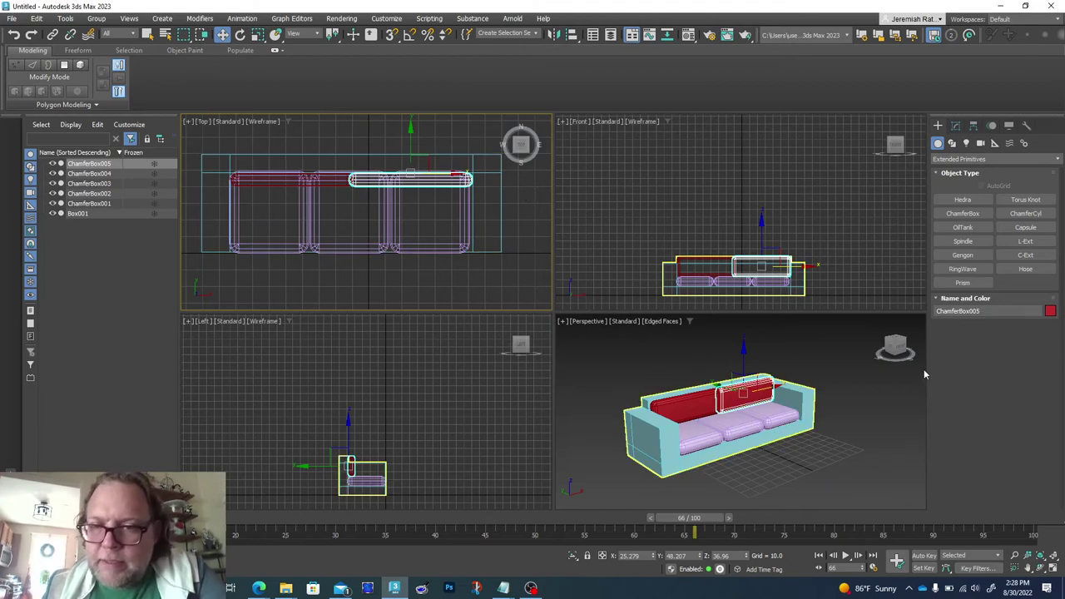
click(956, 125)
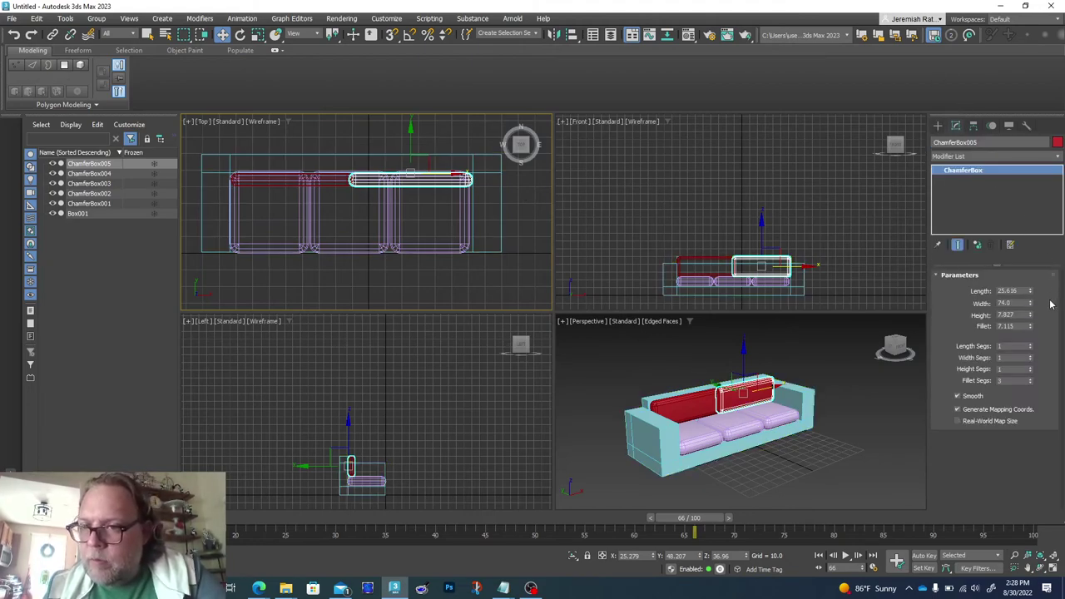
drag(1032, 306, 1031, 303)
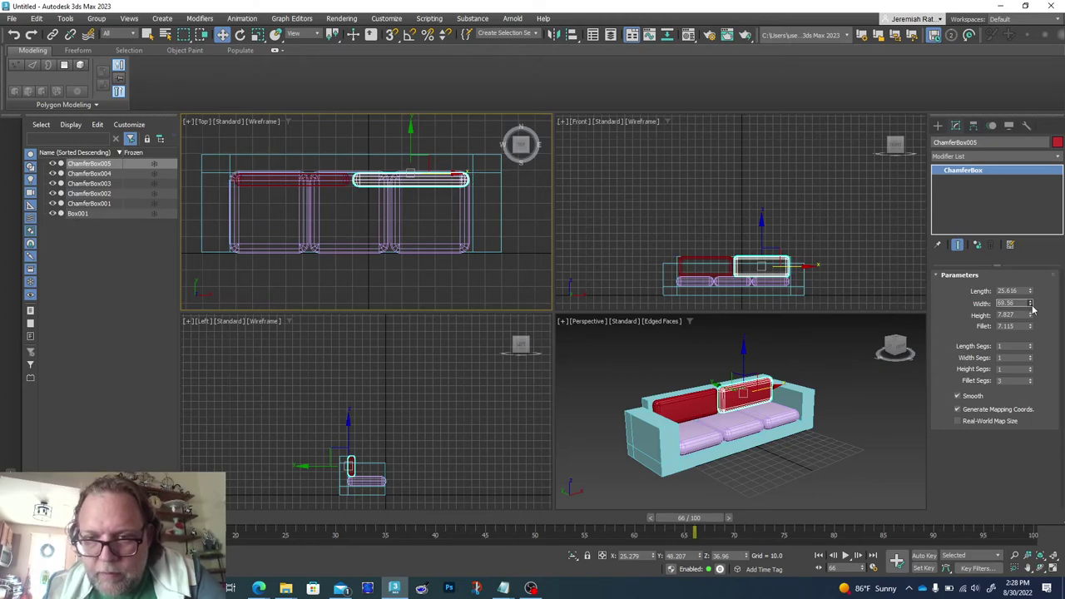
right_click(832, 462)
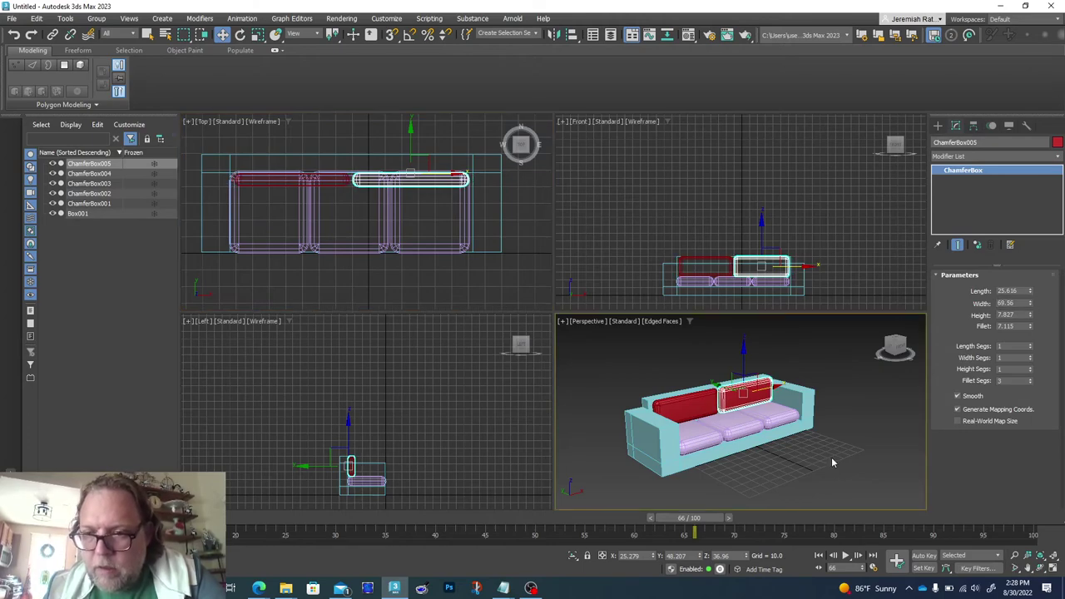
- Widen the instanced back cushions to about 72.3 and shift both slightly along X to fit the backrest
click(1054, 570)
drag(896, 152, 888, 149)
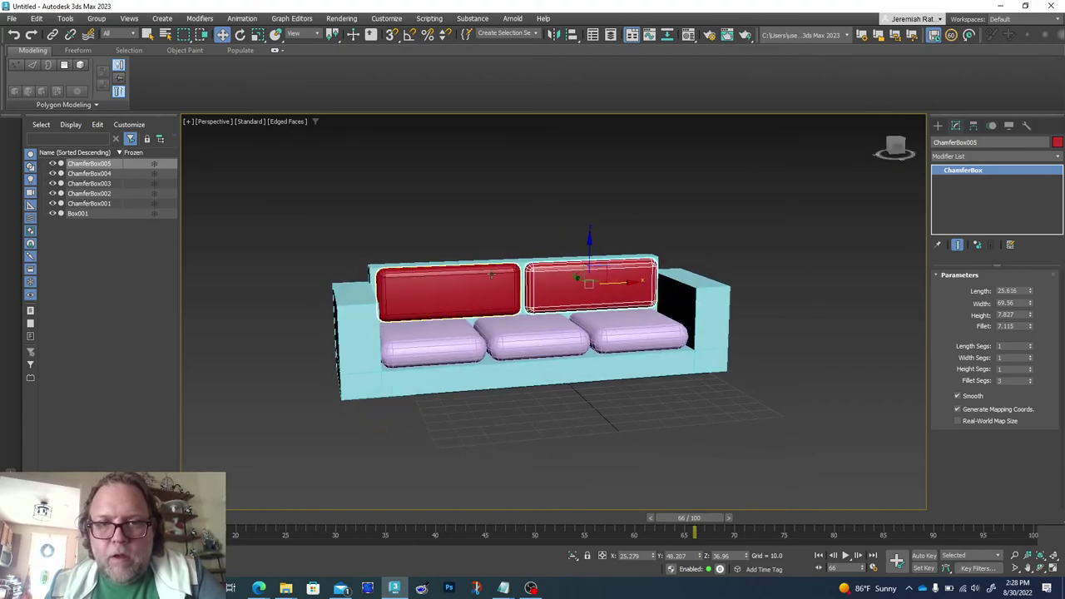
scroll(502, 270, up, 4)
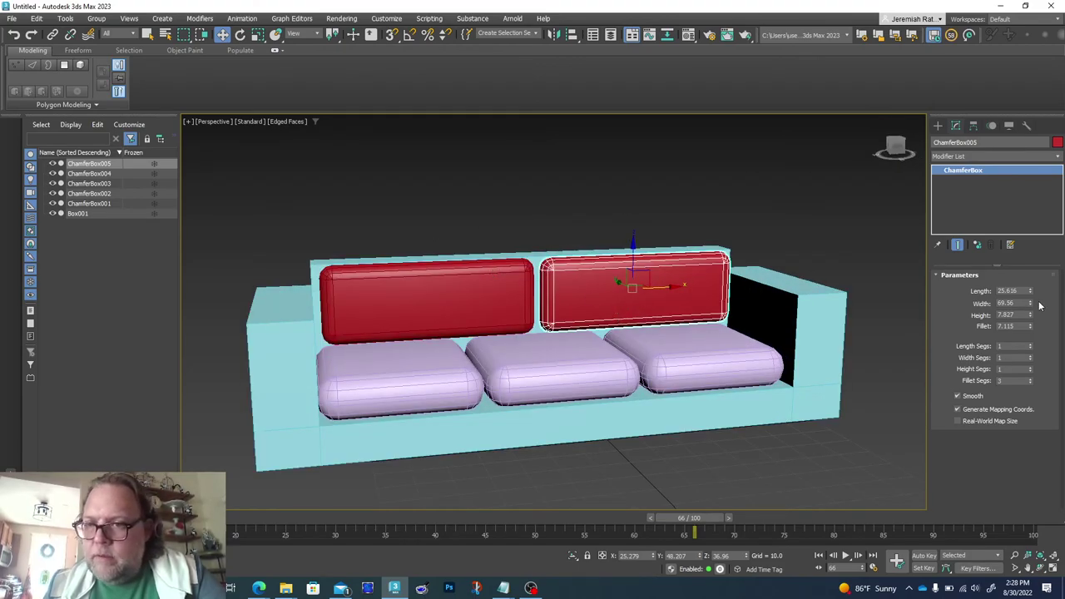
drag(1030, 307, 1029, 302)
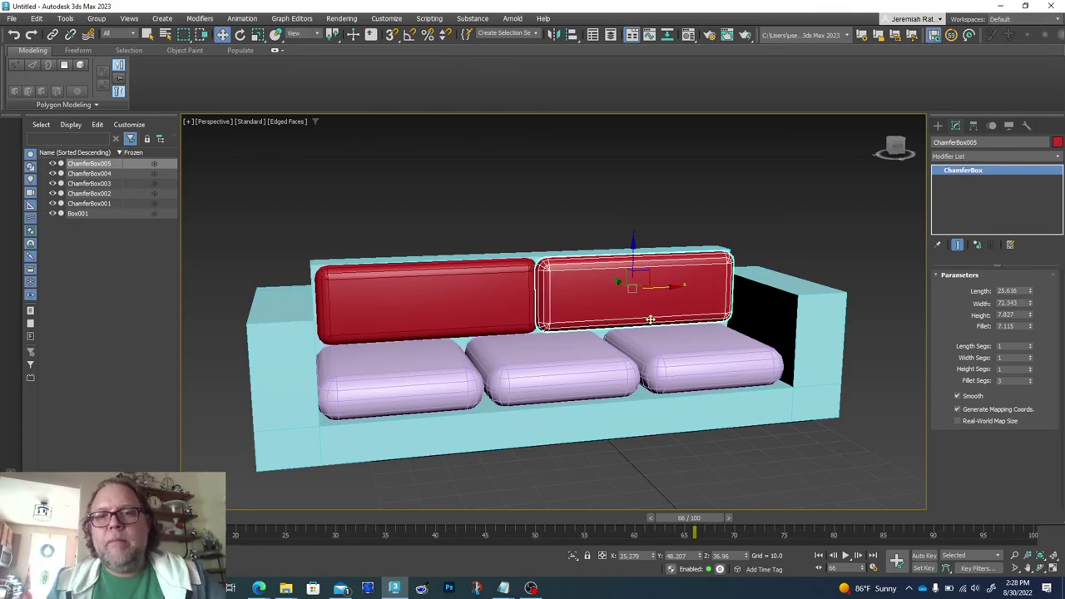
ctrl+click(486, 317)
drag(560, 296, 556, 296)
click(798, 197)
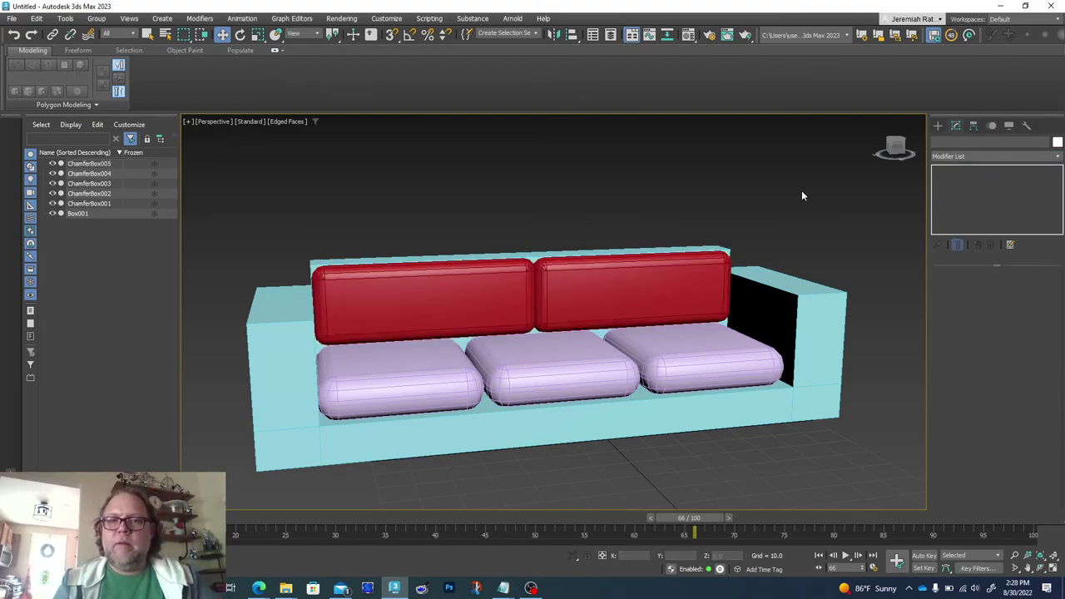
drag(892, 145, 882, 171)
alt+middle_drag(536, 374, 537, 295)
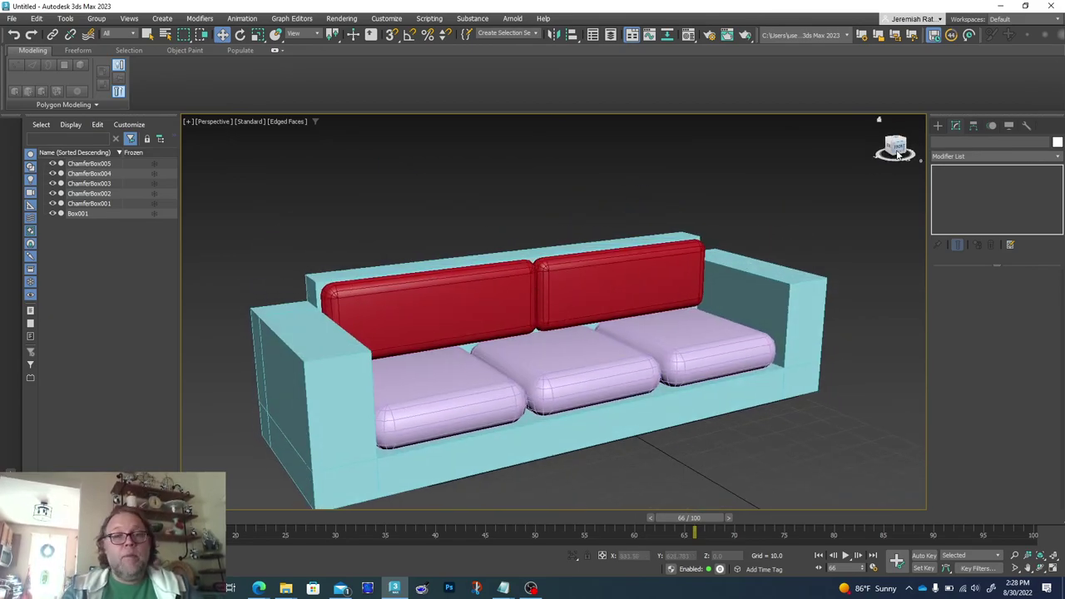